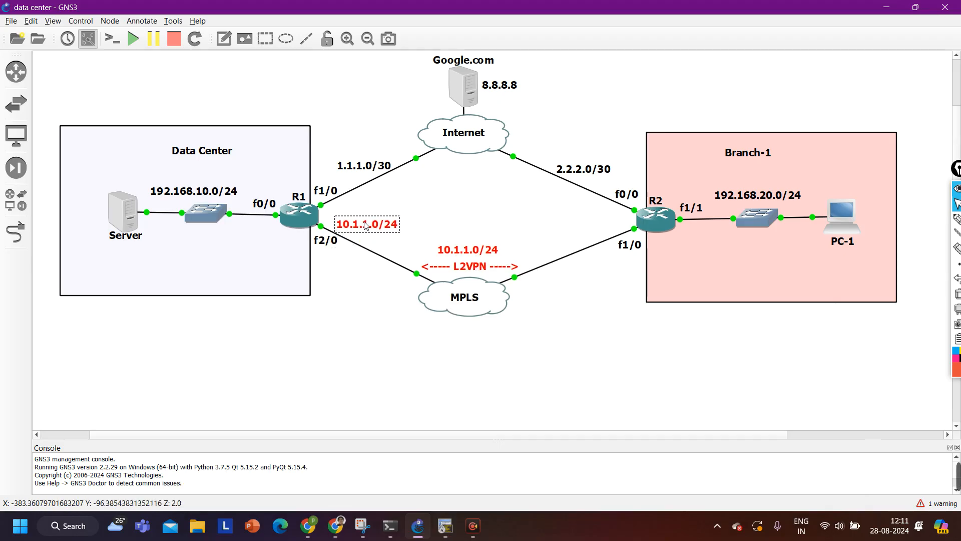
# Change the note on R1's f2/0 link from 10.1.1.0/24 to 10.1
pyautogui.hotkey('ctrl', 'a')
pyautogui.press('BackSpace')
pyautogui.write('10.1')
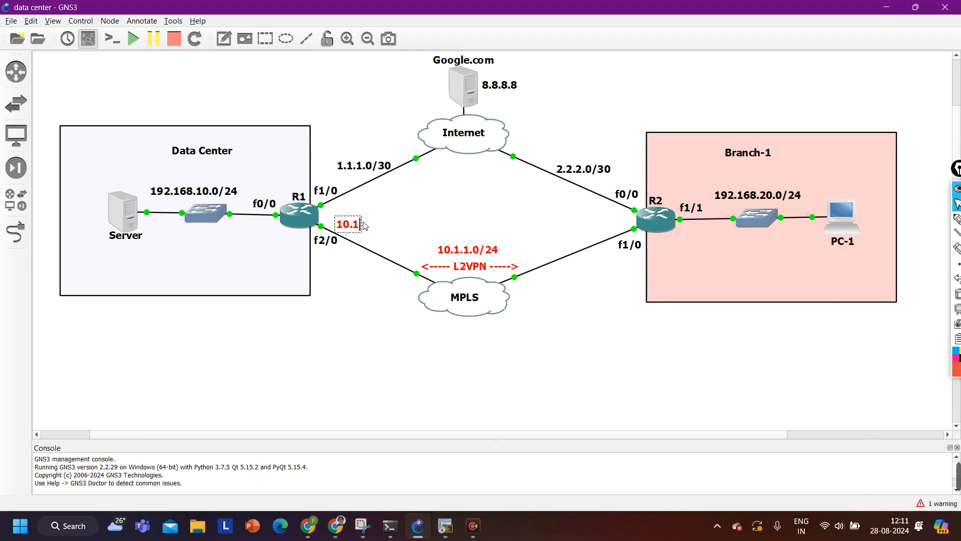
pyautogui.doubleClick(351, 226)
pyautogui.click(351, 226)
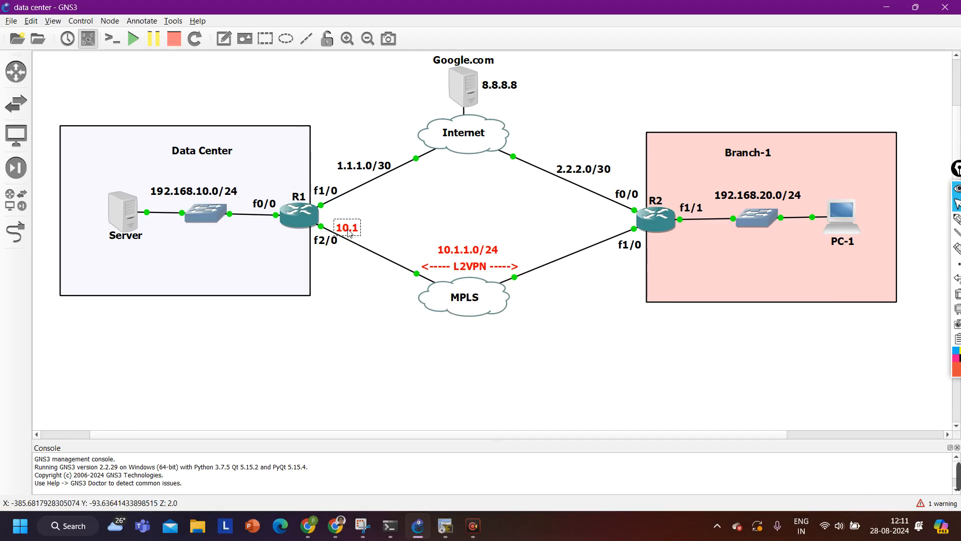
# Duplicate the 10.1 label, move the copy beside R2's f1/0 link, and change it to 10.2
pyautogui.rightClick(351, 229)
pyautogui.click(360, 235)
pyautogui.moveTo(345, 242); pyautogui.dragTo(595, 232)
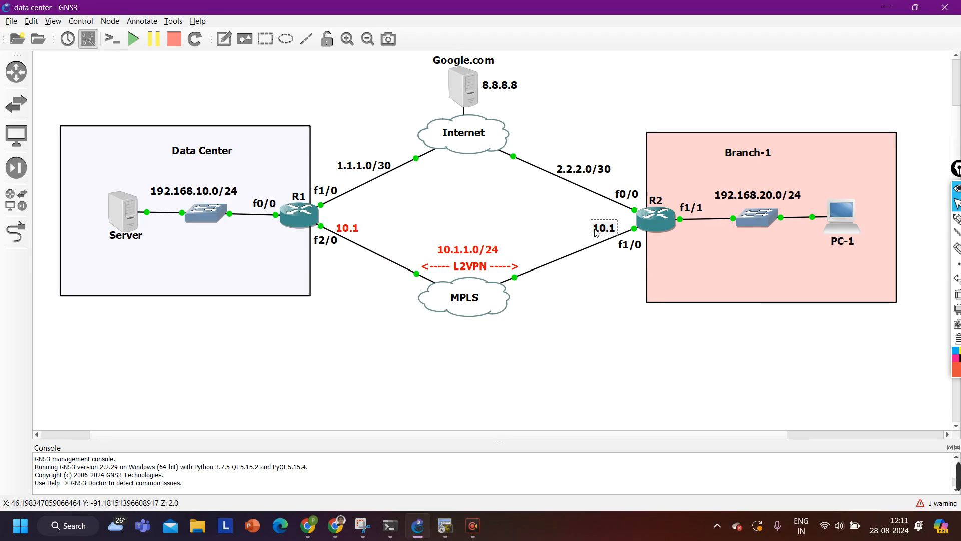
pyautogui.doubleClick(595, 233)
pyautogui.write('10.2')
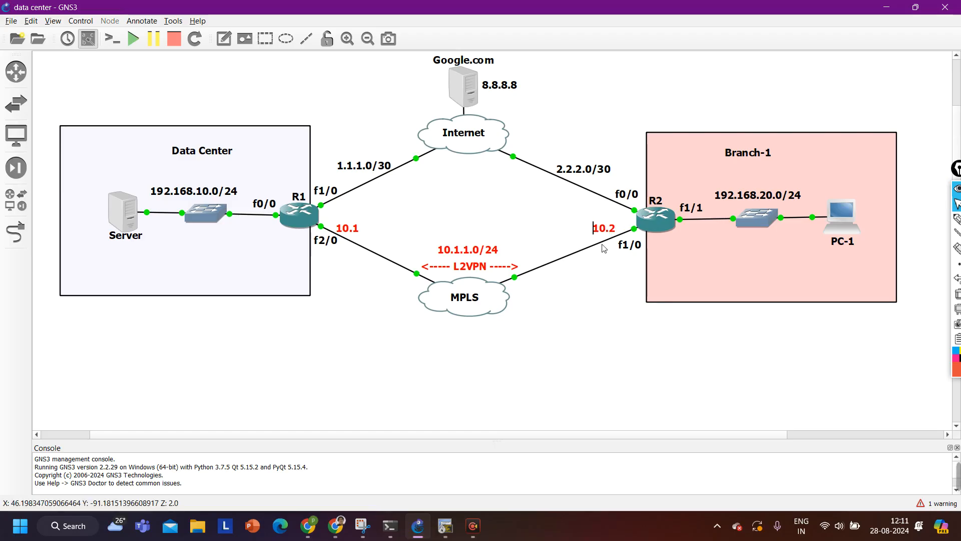
pyautogui.click(546, 393)
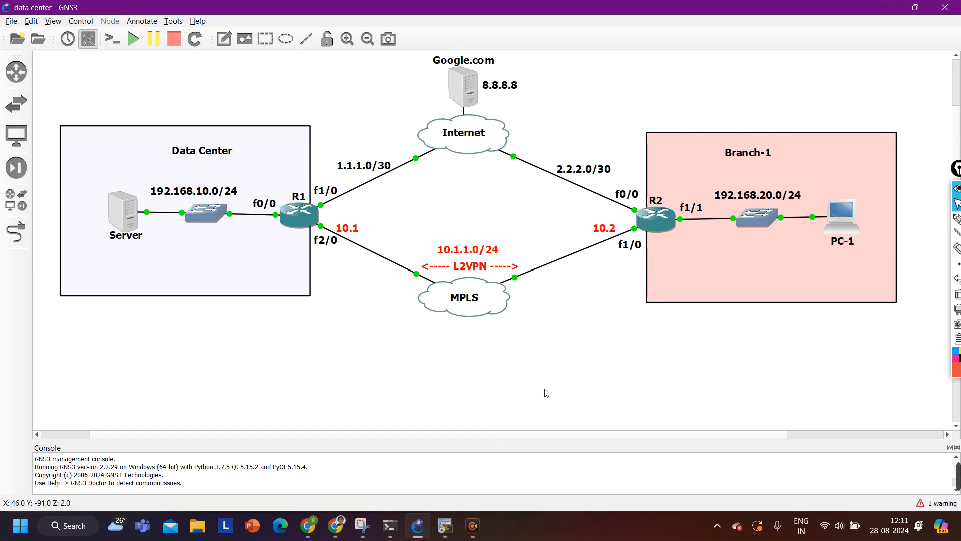
pyautogui.click(455, 523)
# Ping 10.1.1.2 from R1 twice, getting 100 percent success
pyautogui.press('Return')
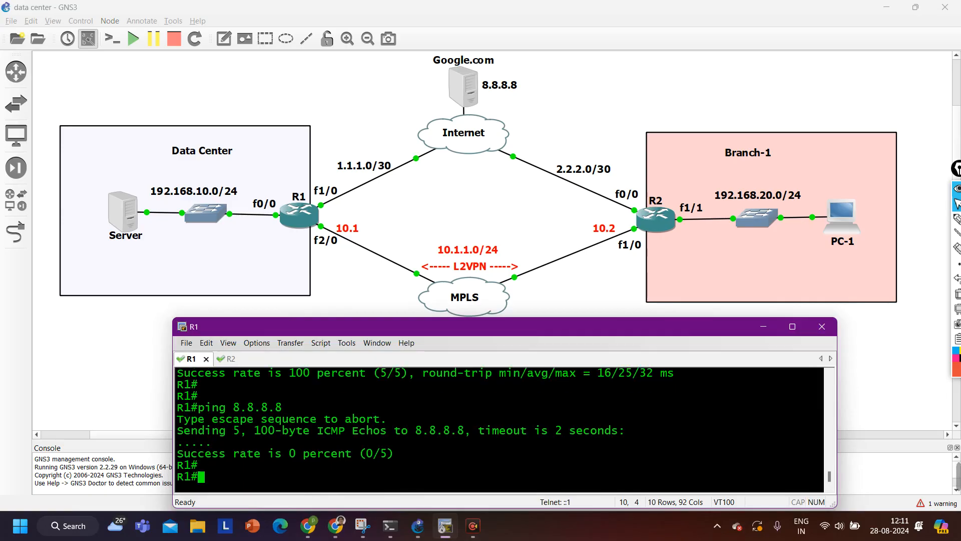
pyautogui.press('Return')
pyautogui.write('ping')
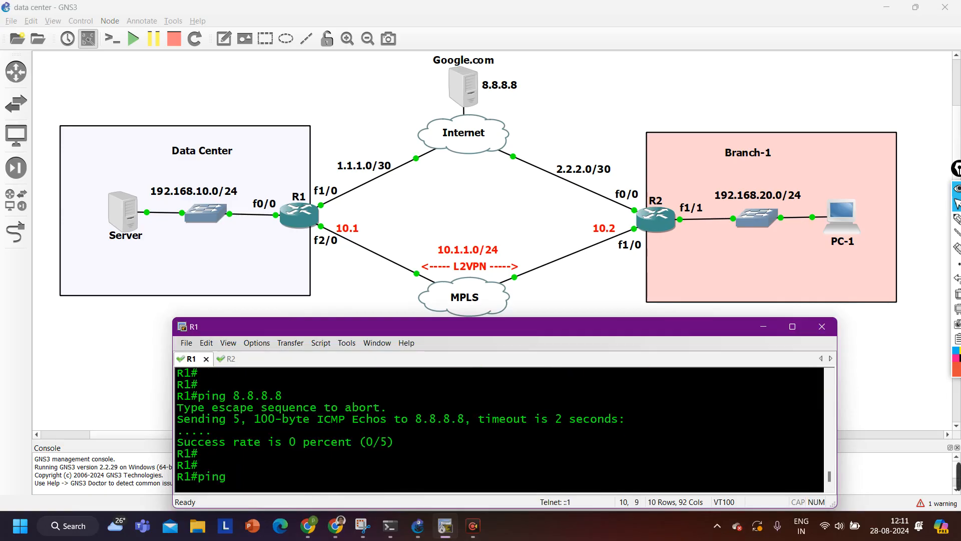
pyautogui.write(' 10.1.1.2')
pyautogui.press('Return')
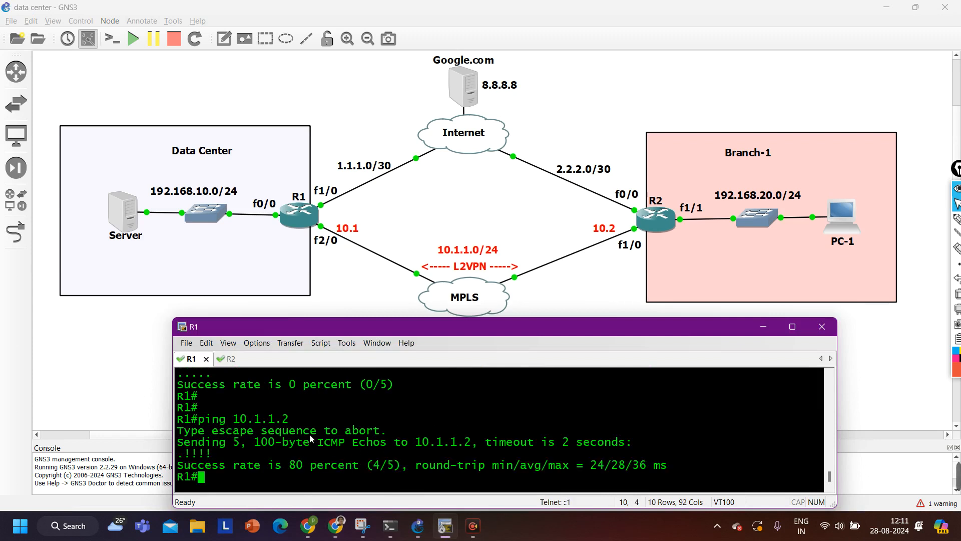
pyautogui.press('Up')
pyautogui.press('Return')
pyautogui.press('Return')
pyautogui.press('Return')
pyautogui.press('Return')
pyautogui.press('Return')
pyautogui.press('Return')
pyautogui.press('Return')
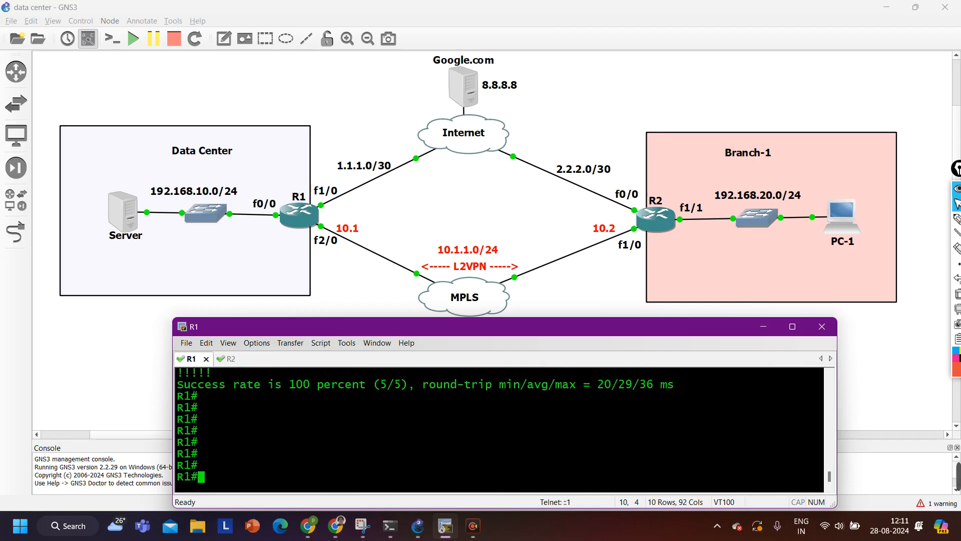
# Enter global configuration mode on R1 with conf after discarding a show ip route command
pyautogui.write('sh')
pyautogui.press('Tab')
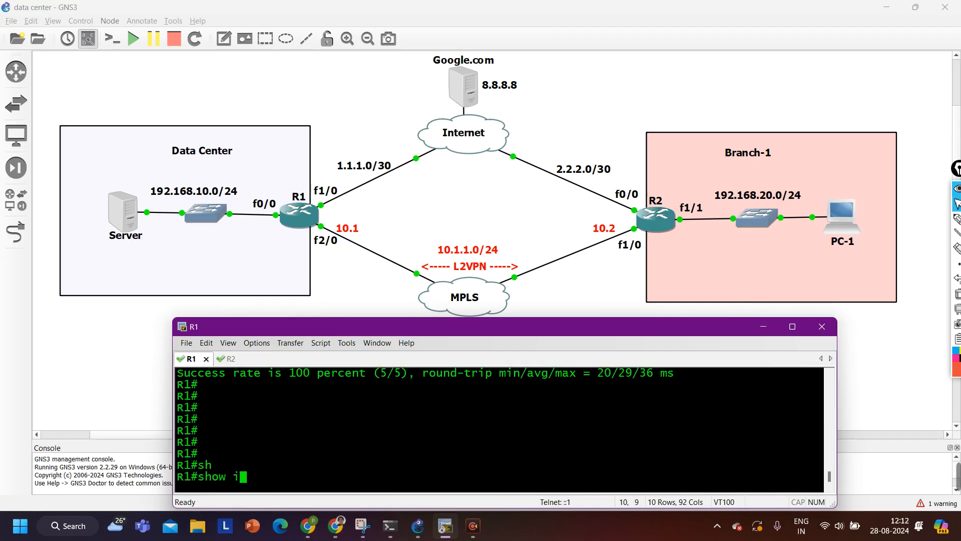
pyautogui.write('ip ro')
pyautogui.press('Tab')
pyautogui.press('BackSpace')
pyautogui.press('BackSpace')
pyautogui.press('BackSpace')
pyautogui.press('BackSpace')
pyautogui.press('BackSpace')
pyautogui.press('BackSpace')
pyautogui.press('BackSpace')
pyautogui.press('BackSpace')
pyautogui.press('BackSpace')
pyautogui.press('BackSpace')
pyautogui.press('BackSpace')
pyautogui.press('BackSpace')
pyautogui.press('BackSpace')
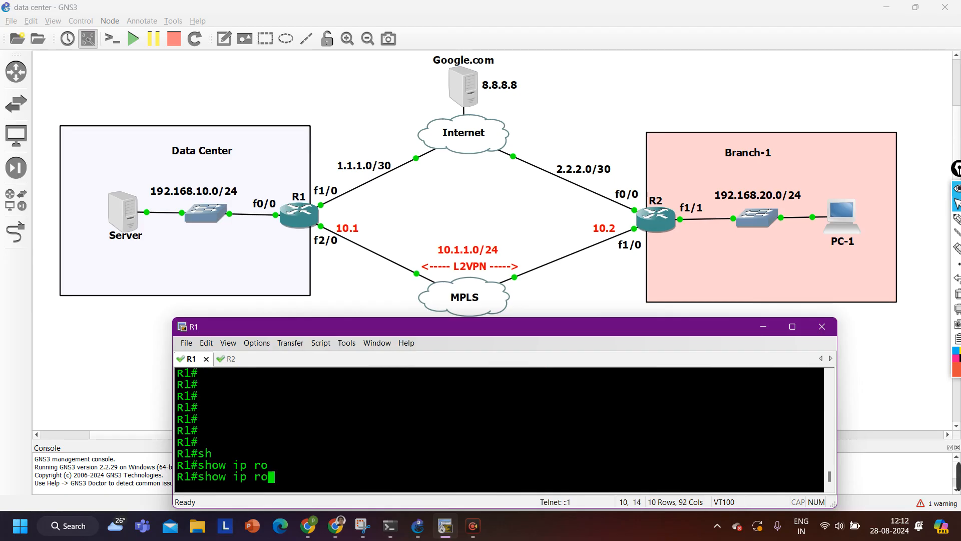
pyautogui.write('conf')
pyautogui.press('Tab')
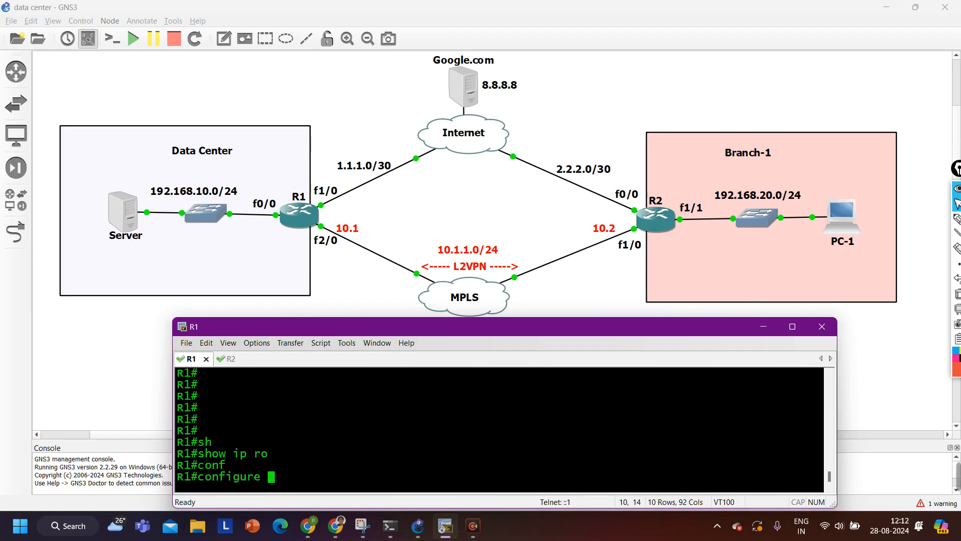
pyautogui.press('Return')
pyautogui.press('Return')
pyautogui.press('Return')
pyautogui.press('Return')
pyautogui.press('Return')
pyautogui.press('Return')
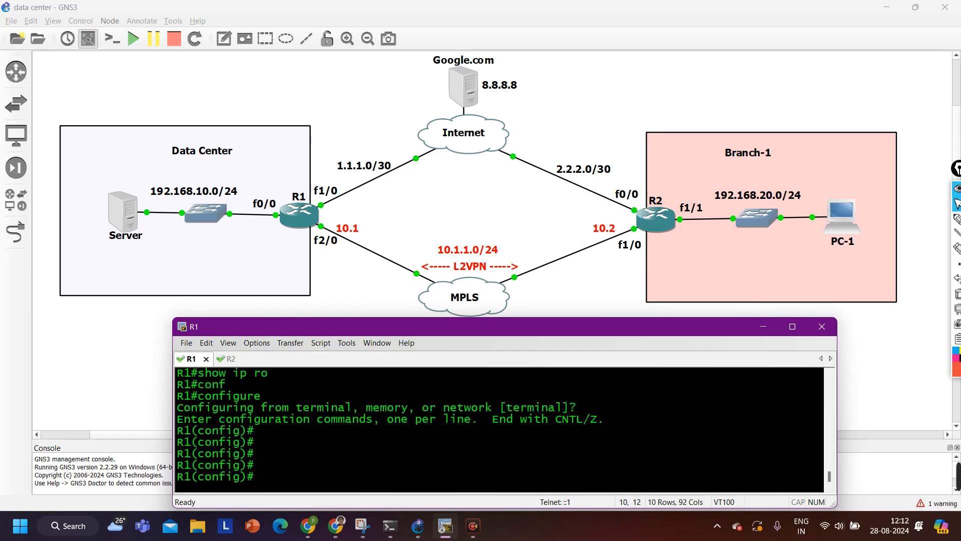
# Add default route 0.0.0.0 0.0.0.0 out f1/0 via 1.1.1.2, then exit configuration mode
pyautogui.write('ip ro')
pyautogui.press('Tab')
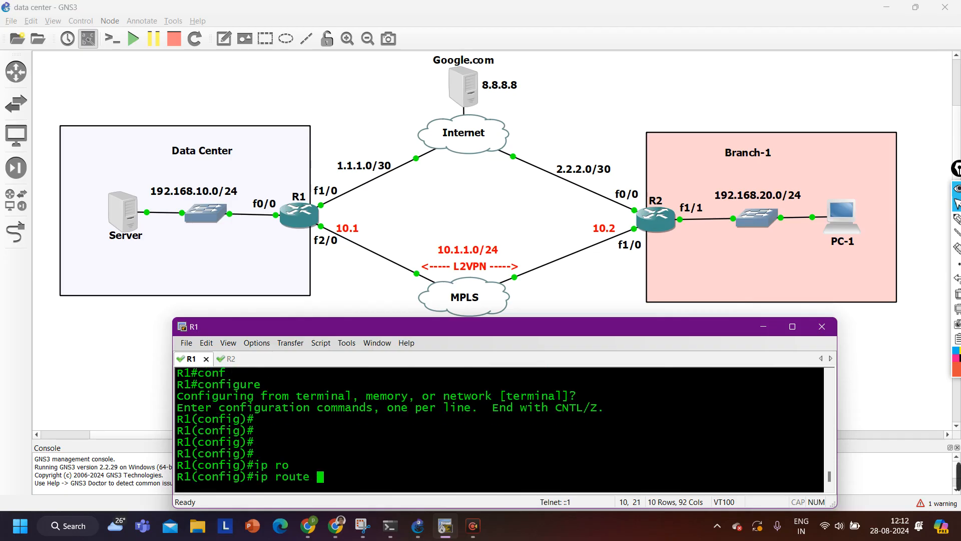
pyautogui.write('0.')
pyautogui.press('Return')
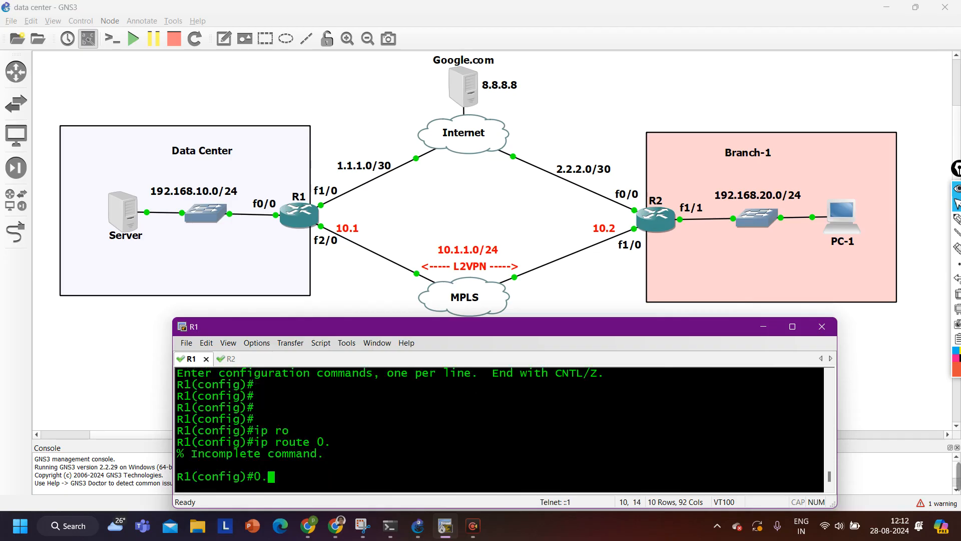
pyautogui.press('Up')
pyautogui.write('0.0.0')
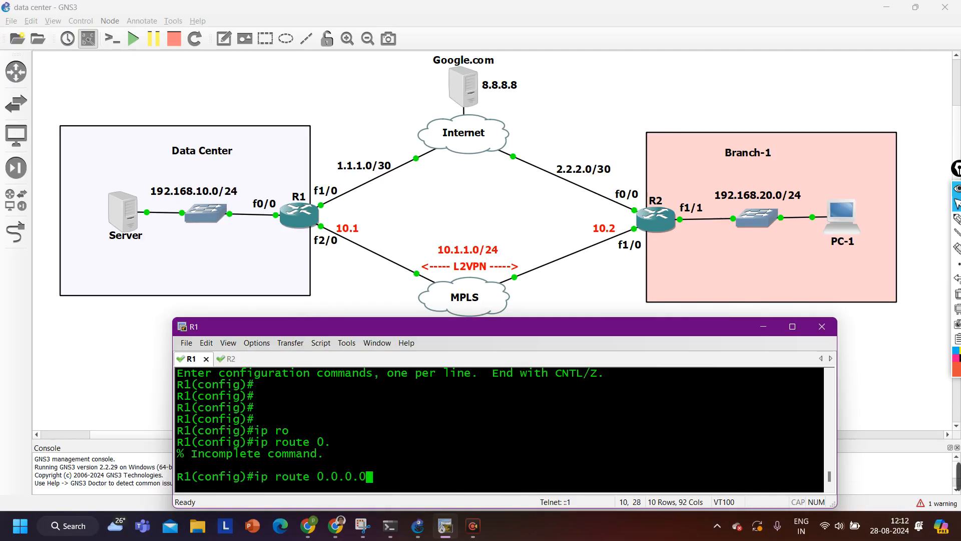
pyautogui.write(' 0.0.0.0')
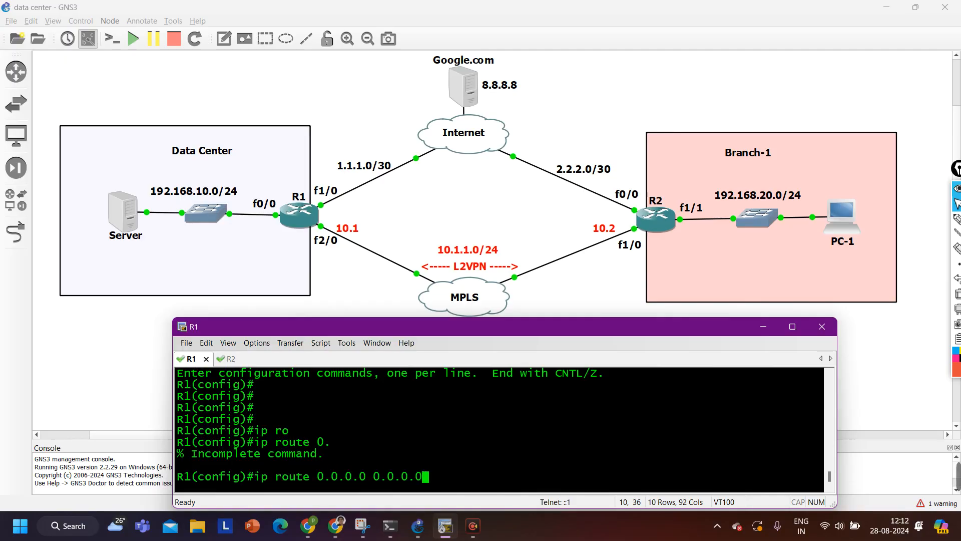
pyautogui.write(' f1/0 1.1.1.2')
pyautogui.press('Return')
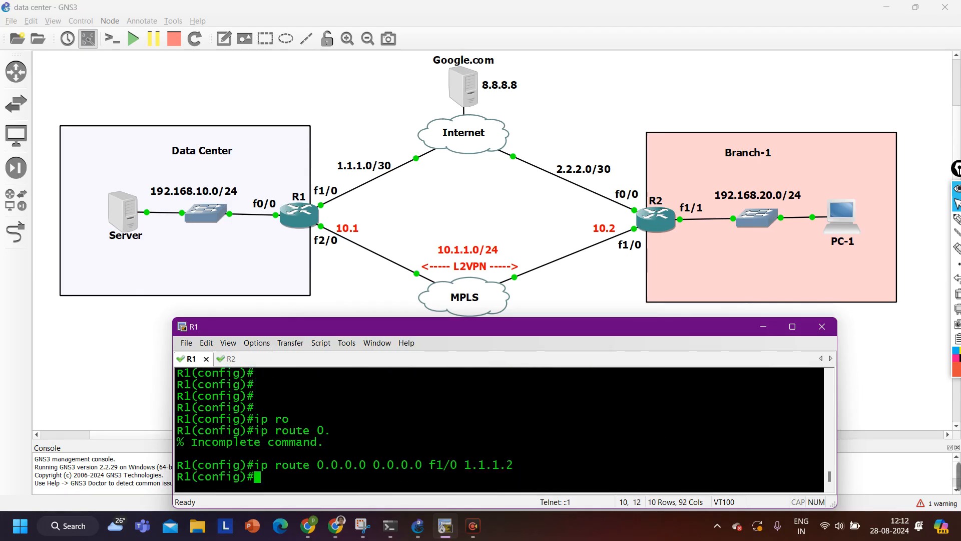
pyautogui.hotkey('ctrl', 'z')
# Ping 8.8.8.8 from R1, now succeeding at 100 percent
pyautogui.press('Return')
pyautogui.press('Return')
pyautogui.press('Return')
pyautogui.press('Return')
pyautogui.press('Return')
pyautogui.press('Return')
pyautogui.press('Return')
pyautogui.press('Return')
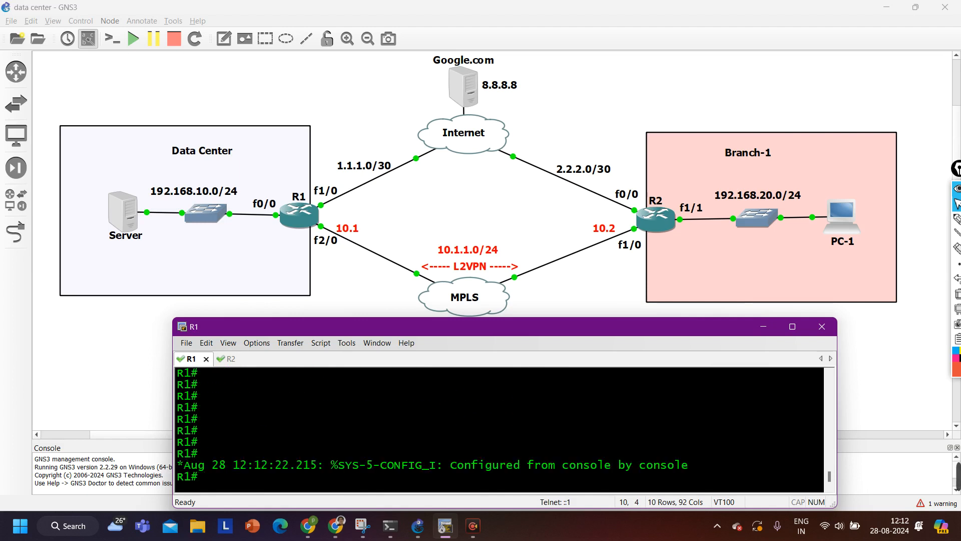
pyautogui.write('ping 8.8.8.8')
pyautogui.press('Return')
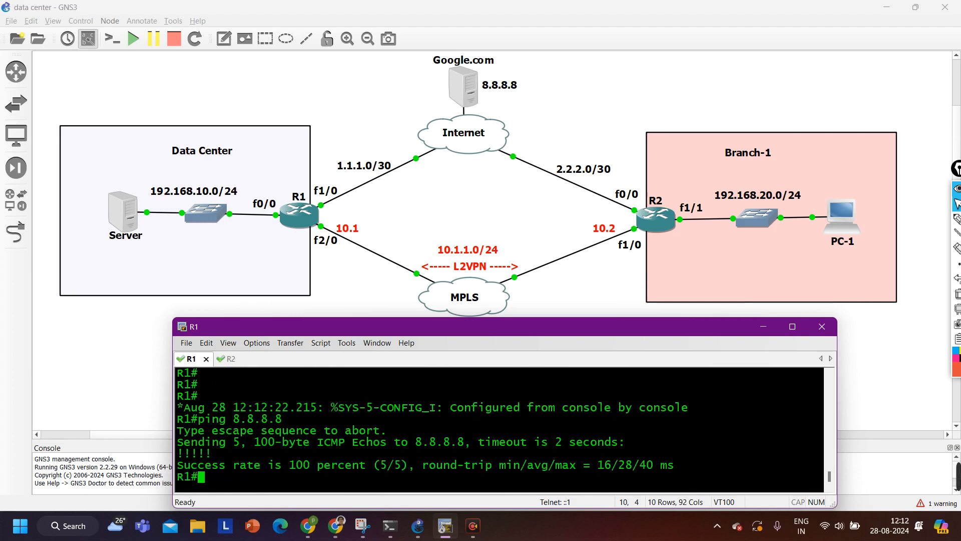
pyautogui.press('Return')
pyautogui.press('Return')
pyautogui.press('Return')
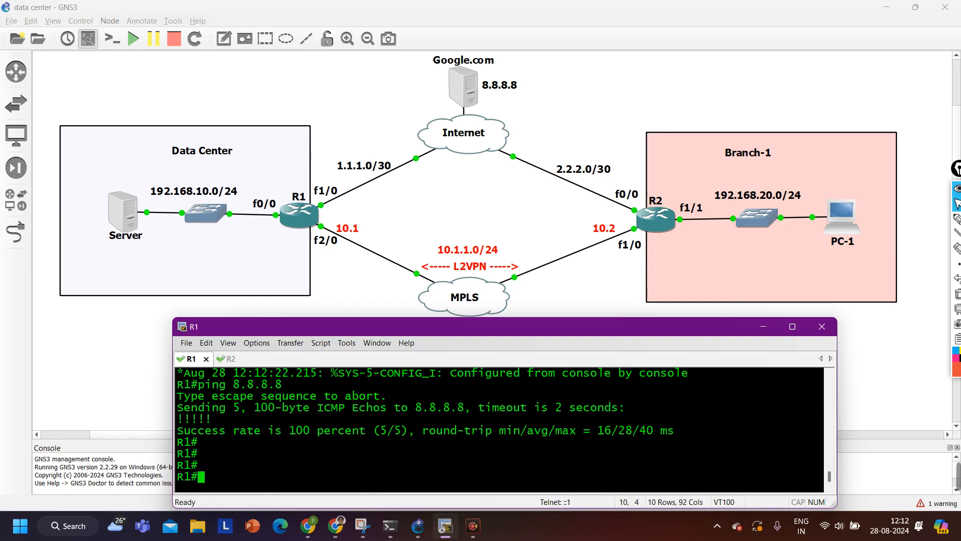
pyautogui.write('conf')
pyautogui.press('Tab')
pyautogui.press('Return')
pyautogui.press('Return')
pyautogui.press('Return')
pyautogui.press('Return')
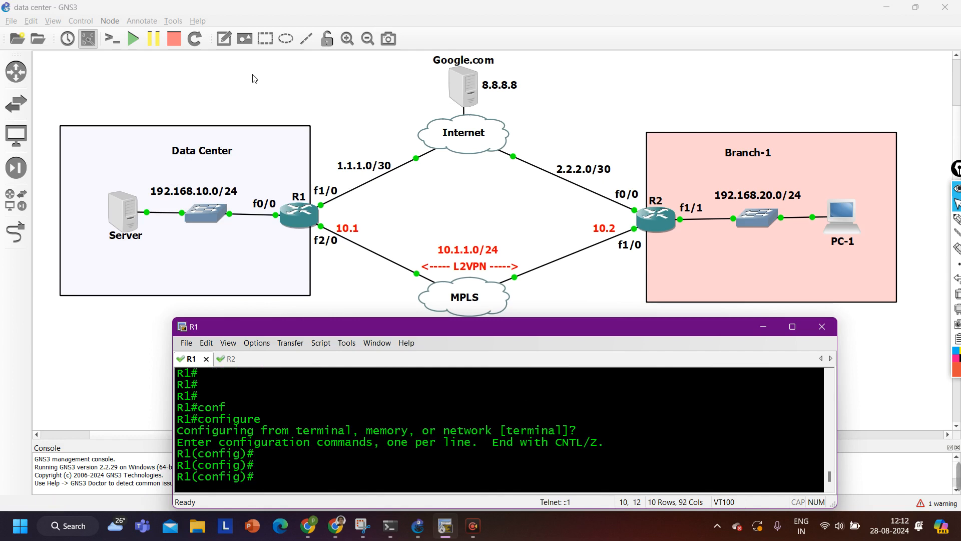
pyautogui.click(957, 220)
pyautogui.click(957, 223)
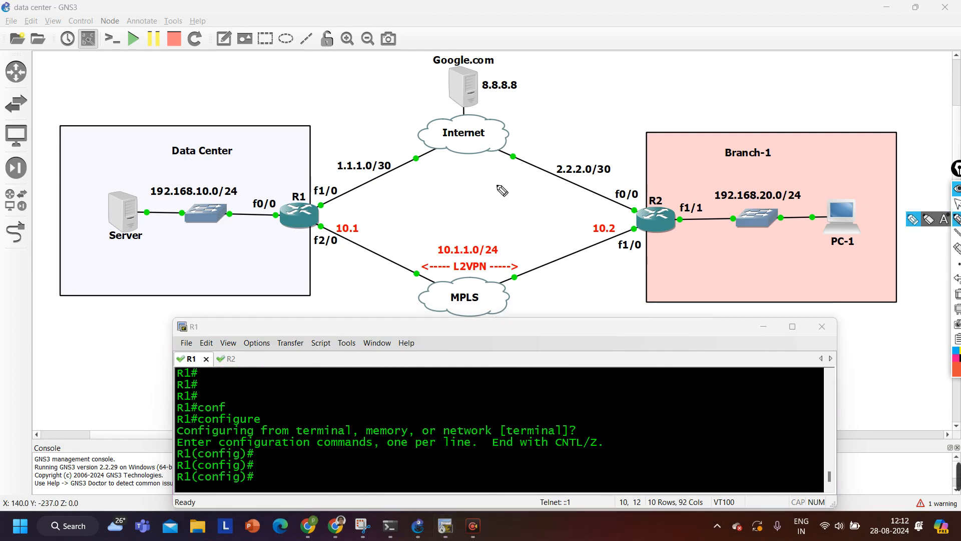
pyautogui.moveTo(136, 183)
pyautogui.mouseDown()
pyautogui.moveTo(125, 248)
pyautogui.moveTo(151, 189)
pyautogui.mouseUp()
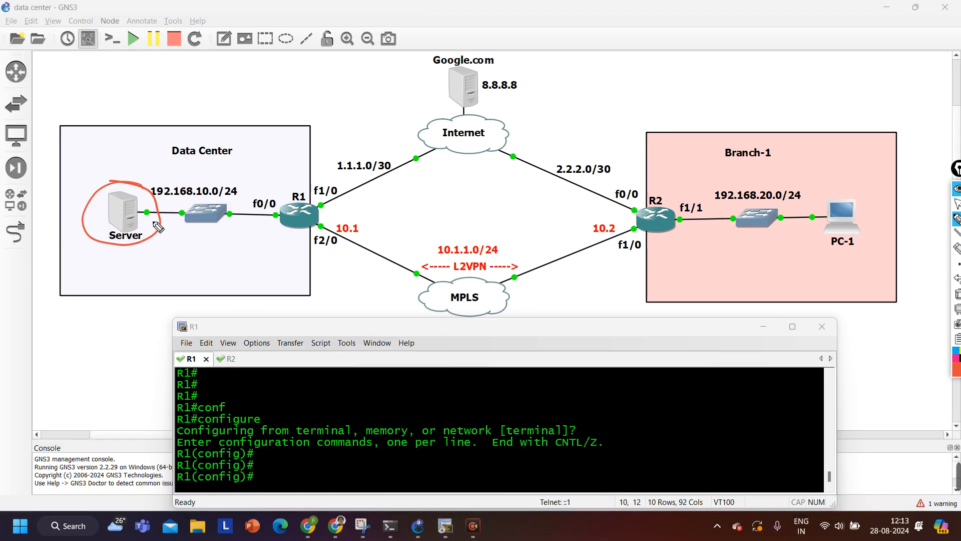
pyautogui.moveTo(827, 266); pyautogui.dragTo(869, 263)
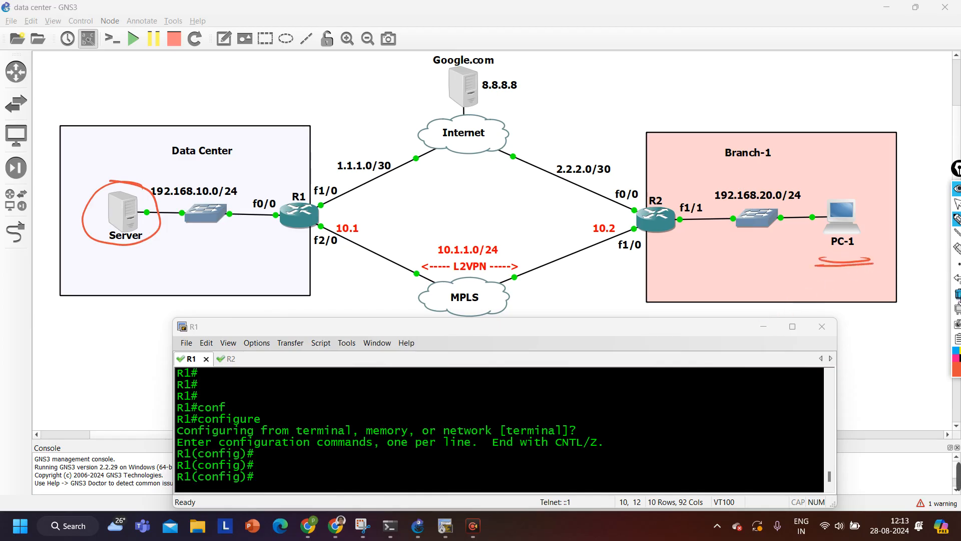
pyautogui.click(957, 293)
pyautogui.click(957, 204)
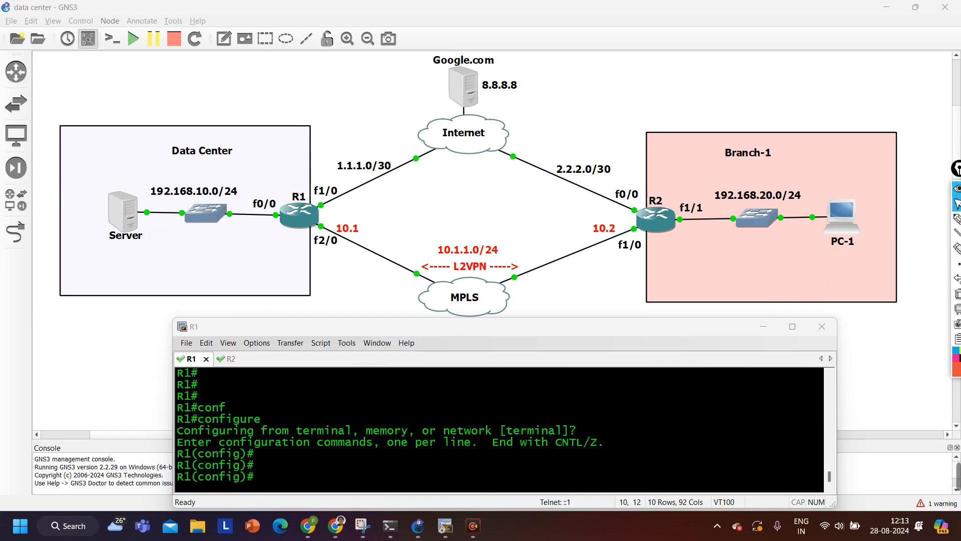
pyautogui.click(502, 462)
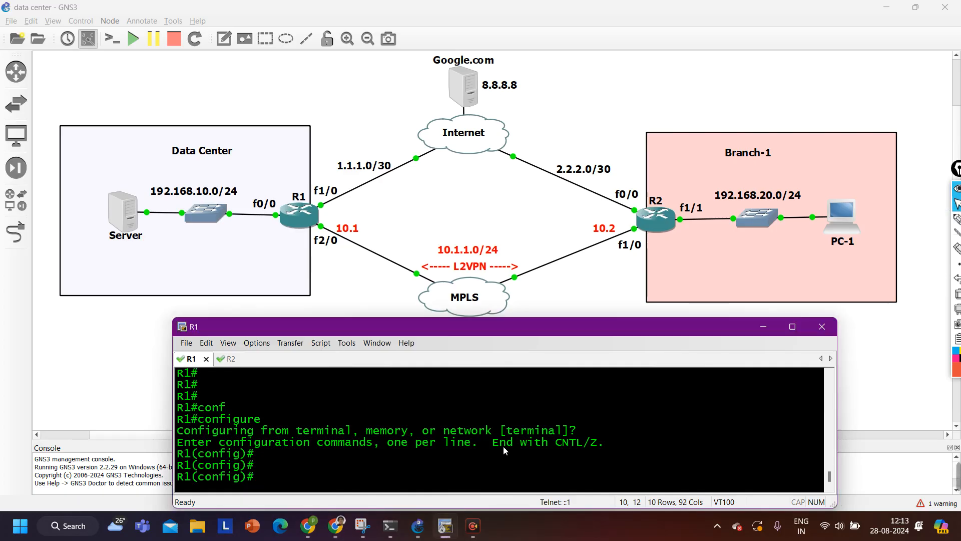
pyautogui.click(957, 218)
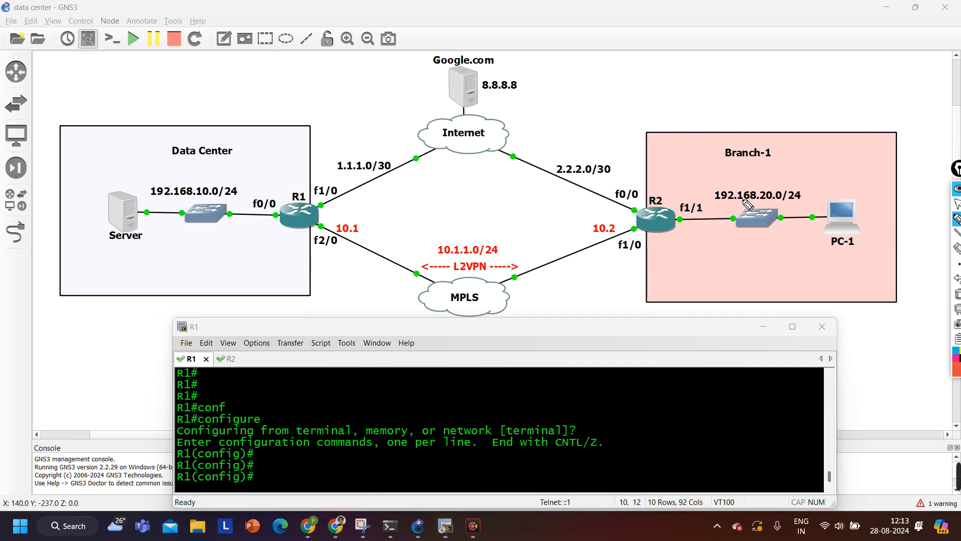
pyautogui.moveTo(745, 204); pyautogui.dragTo(778, 210)
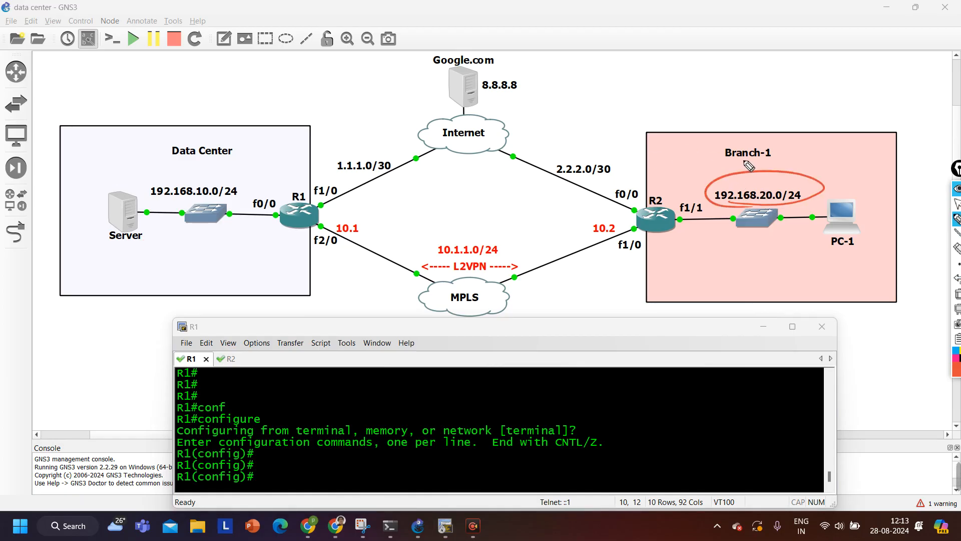
pyautogui.moveTo(179, 202)
pyautogui.mouseDown()
pyautogui.moveTo(261, 188)
pyautogui.moveTo(204, 190)
pyautogui.mouseUp()
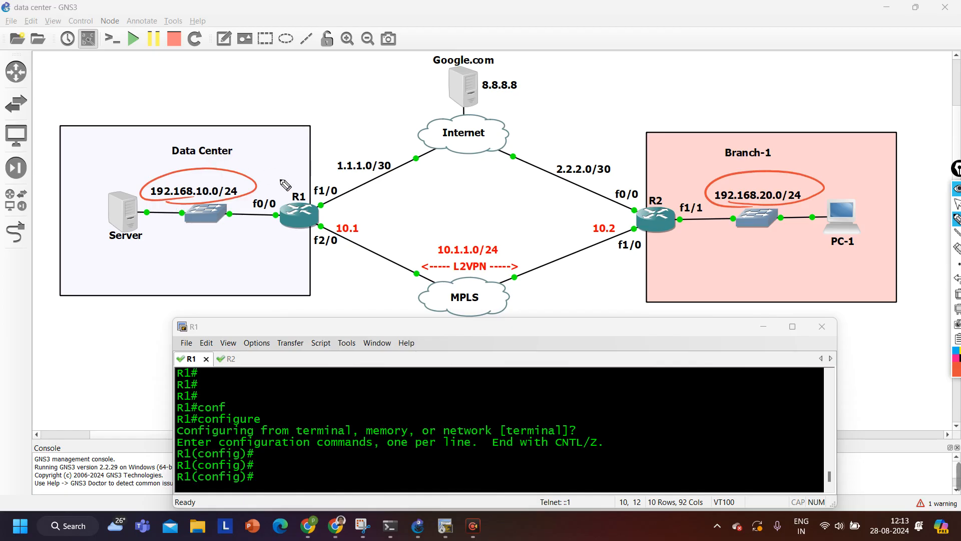
pyautogui.moveTo(314, 167)
pyautogui.mouseDown()
pyautogui.moveTo(299, 181)
pyautogui.moveTo(284, 177)
pyautogui.mouseUp()
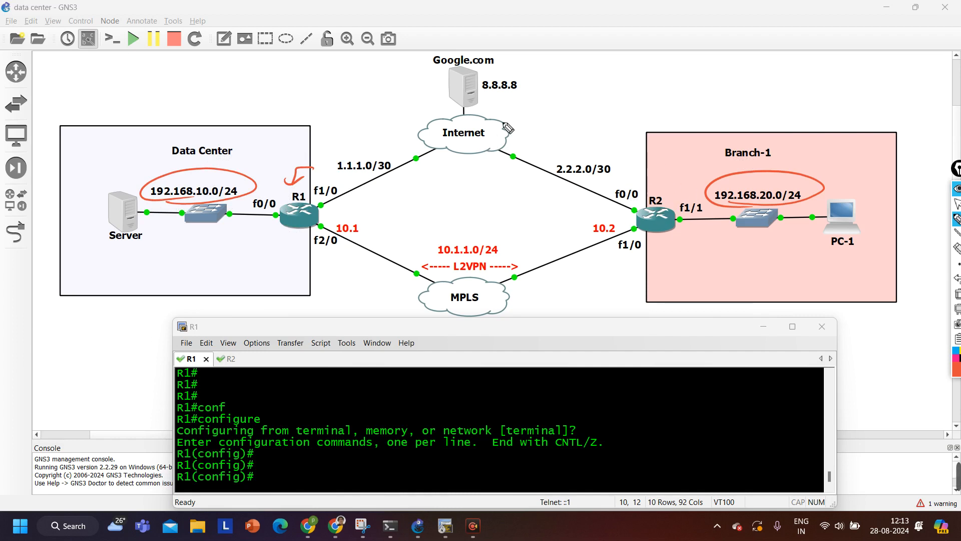
pyautogui.click(957, 293)
pyautogui.click(957, 205)
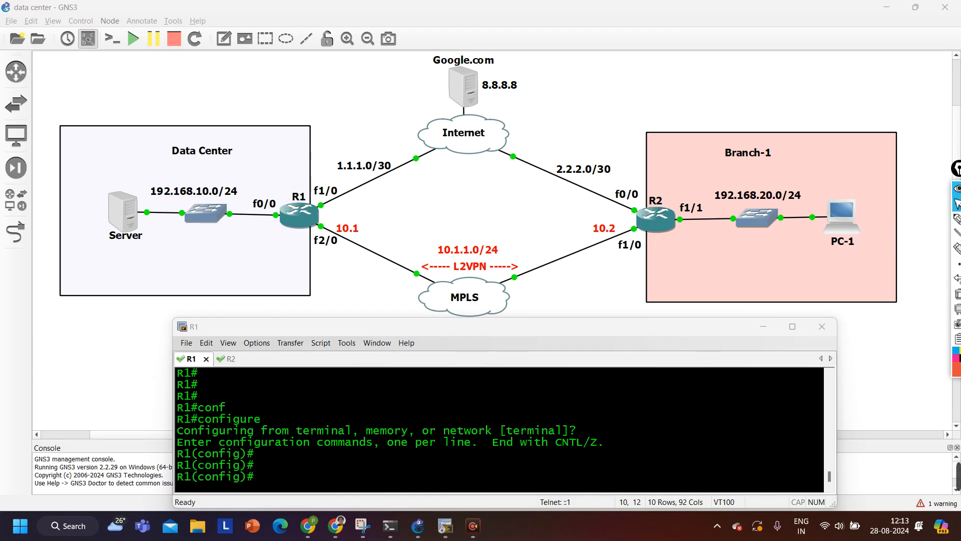
# Create access-list 10 permitting 192.168.0.0 with wildcard 0.0.255.255 on R1
pyautogui.click(431, 445)
pyautogui.write('a')
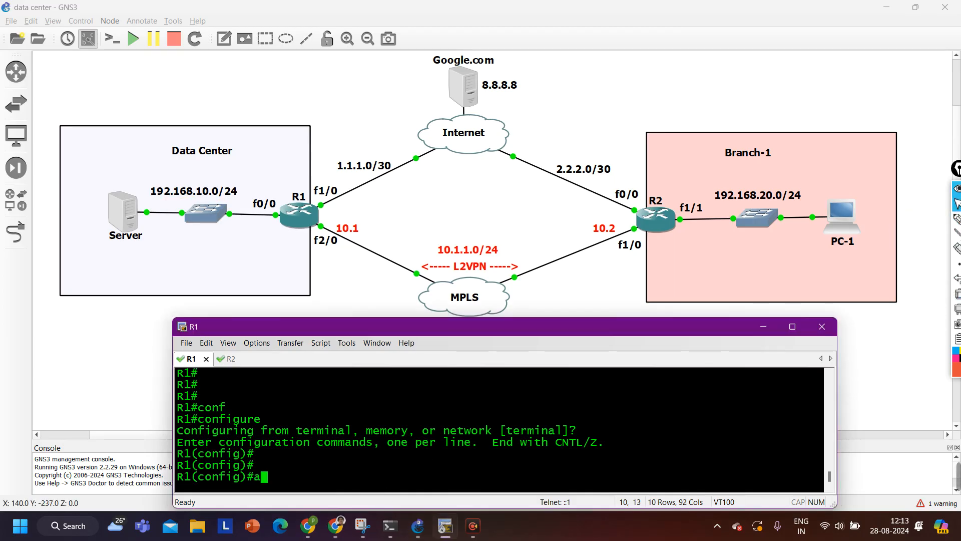
pyautogui.write('cc')
pyautogui.press('Tab')
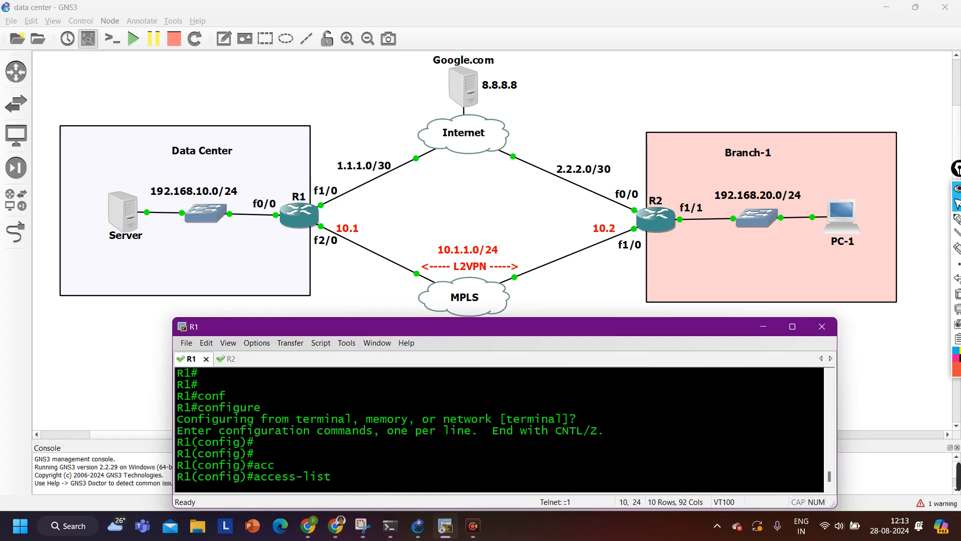
pyautogui.write('10 per')
pyautogui.press('Tab')
pyautogui.write('19')
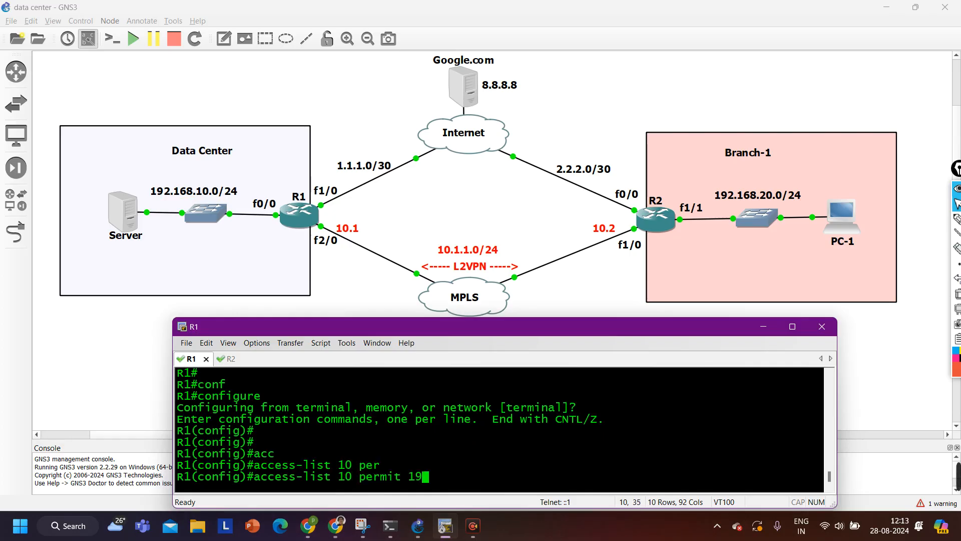
pyautogui.write('2.168.0.')
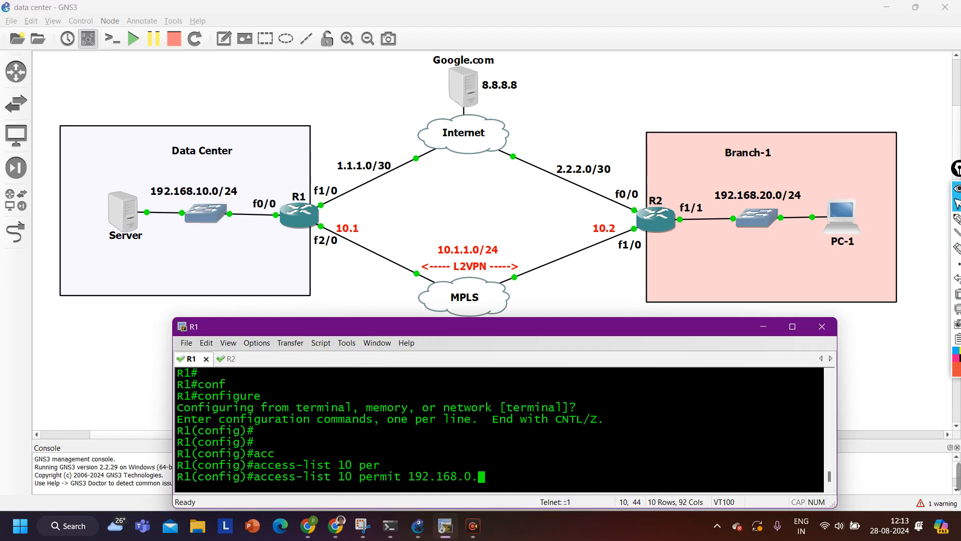
pyautogui.write('0 0.0.0.')
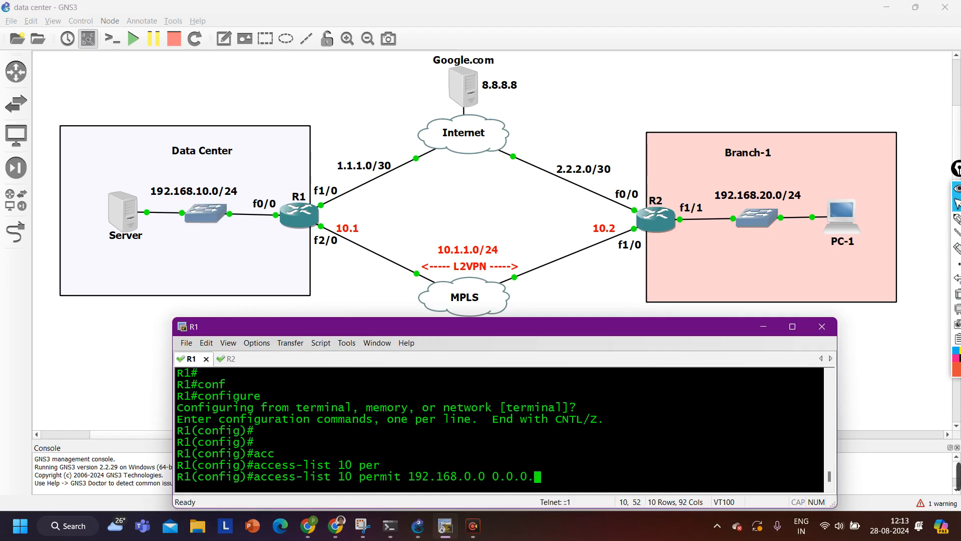
pyautogui.press('BackSpace')
pyautogui.press('BackSpace')
pyautogui.press('BackSpace')
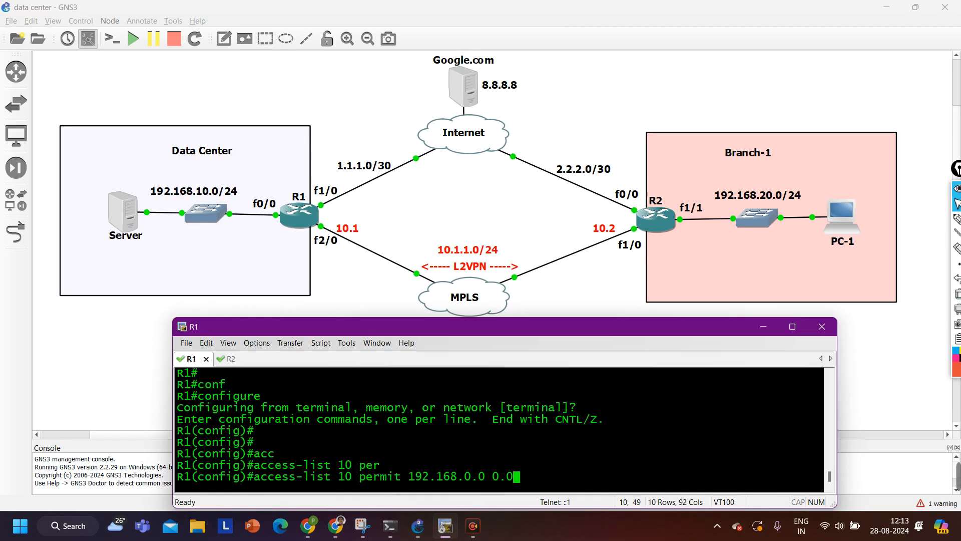
pyautogui.write('.255.255')
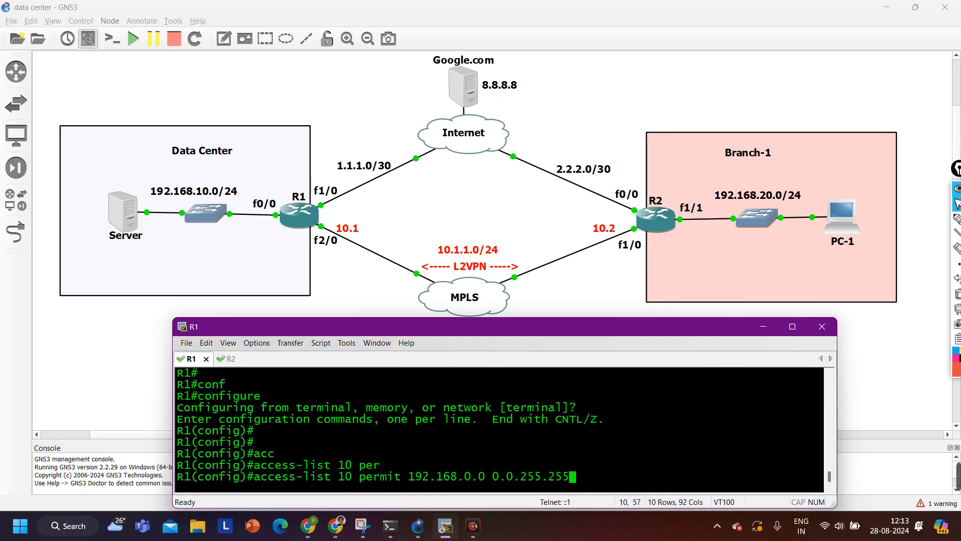
pyautogui.moveTo(407, 477); pyautogui.dragTo(501, 477)
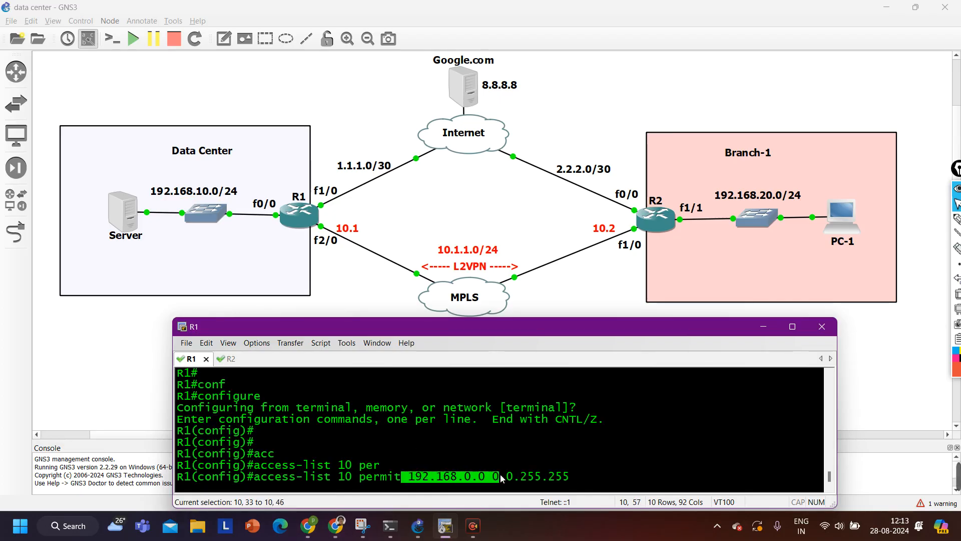
pyautogui.press('Return')
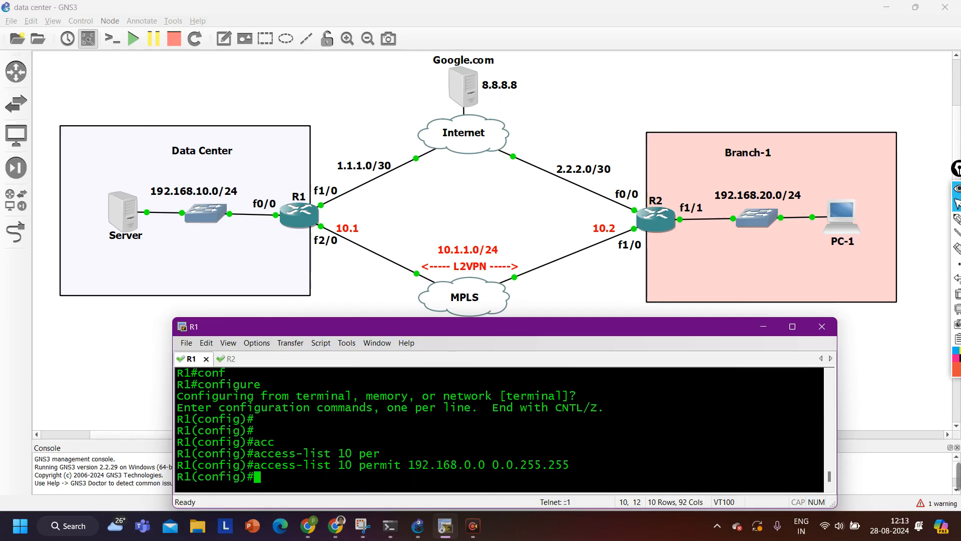
# Enter ip nat inside source list 10 interface fastEthernet 1/0 overload on R1
pyautogui.write('ip nat')
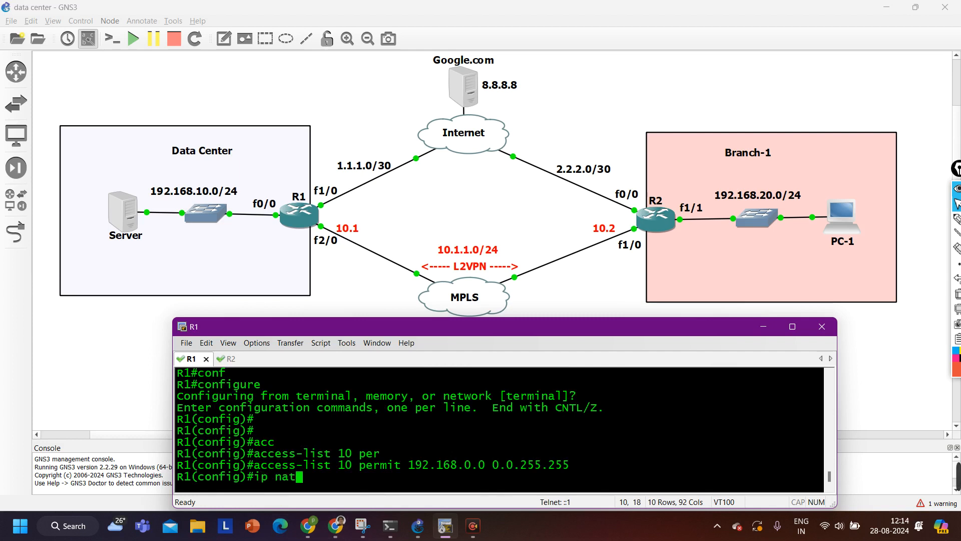
pyautogui.press('Tab')
pyautogui.write('ins')
pyautogui.press('Tab')
pyautogui.write('so')
pyautogui.press('Tab')
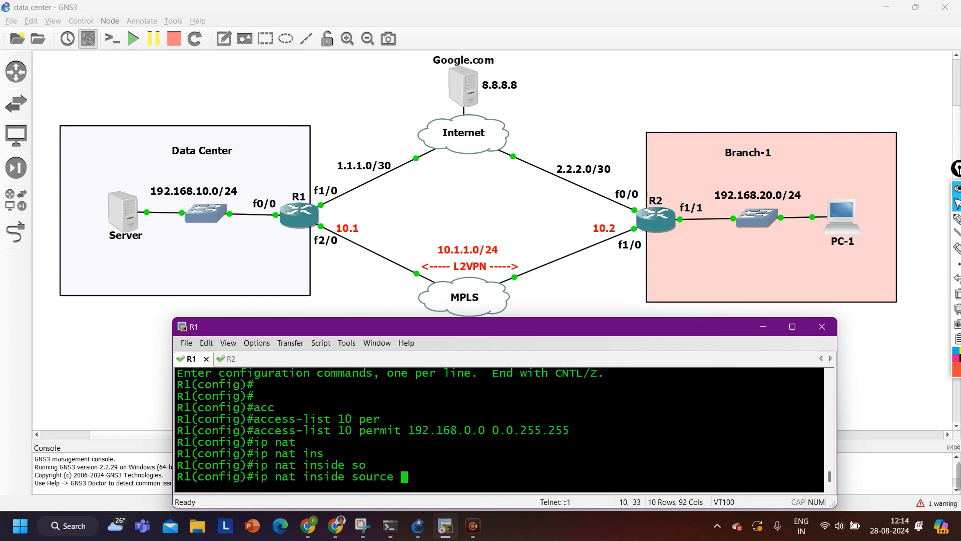
pyautogui.write('li')
pyautogui.press('Tab')
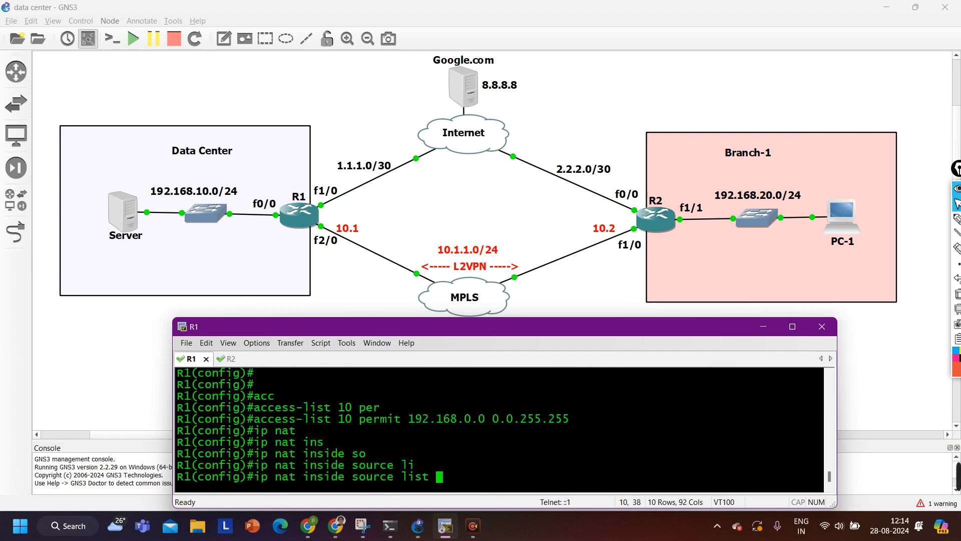
pyautogui.write('10')
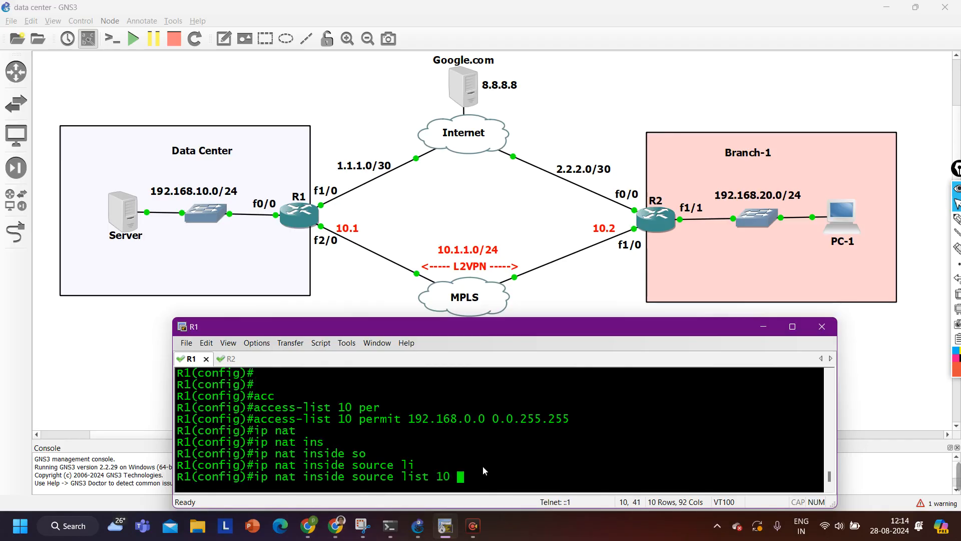
pyautogui.write(' int')
pyautogui.press('Tab')
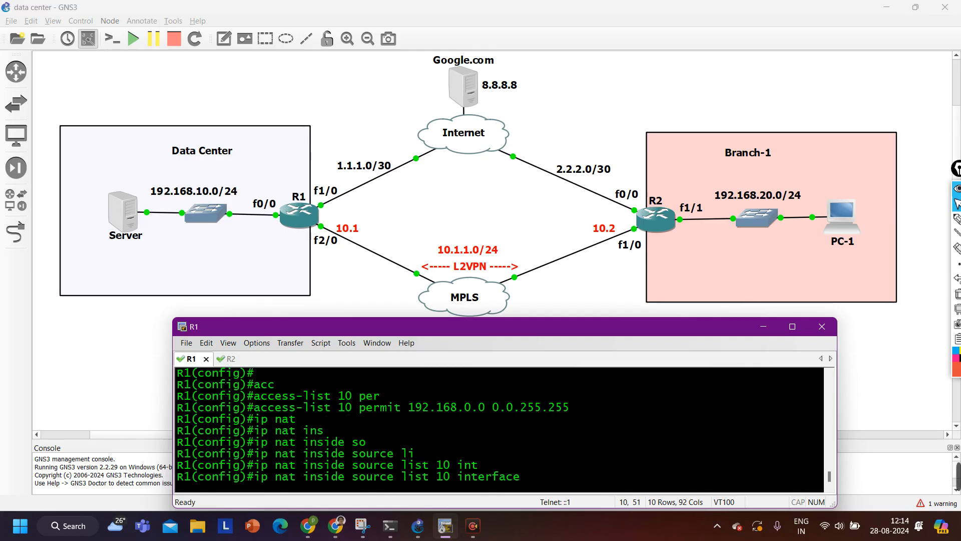
pyautogui.write('fas')
pyautogui.press('Tab')
pyautogui.write('1/0')
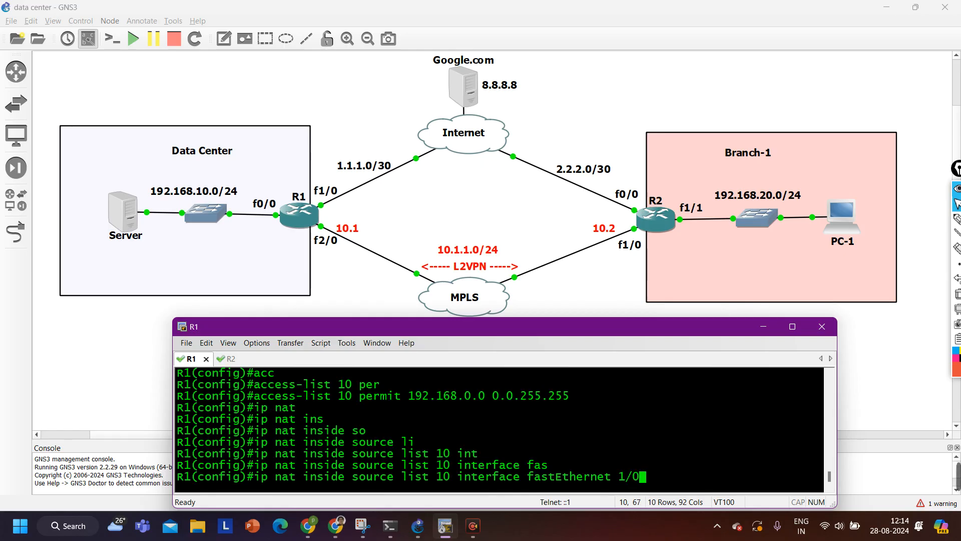
pyautogui.write(' ov')
pyautogui.press('Tab')
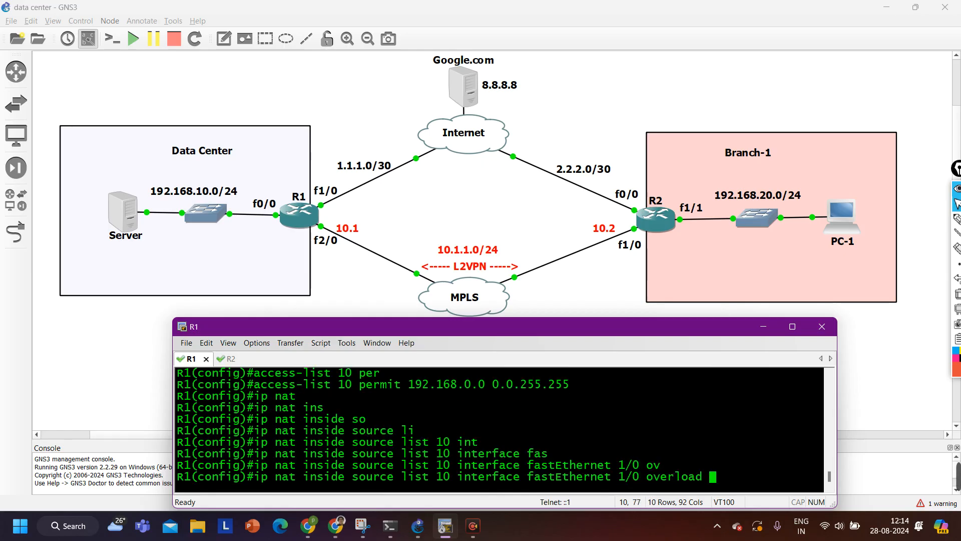
pyautogui.press('Return')
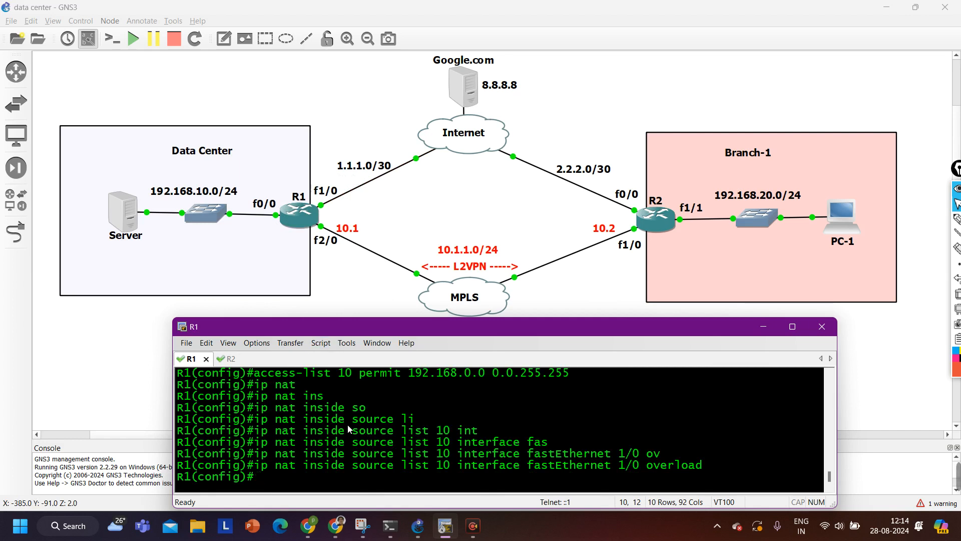
# Ping 8.8.8.8 sourced from fastEthernet 0/0, which fails at 0/5
pyautogui.write('do ')
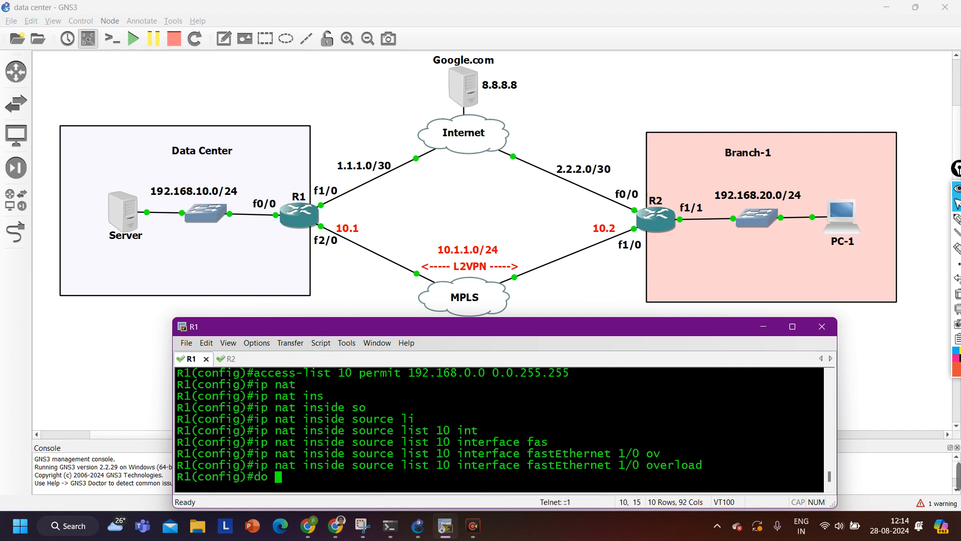
pyautogui.write('ping 8.8.')
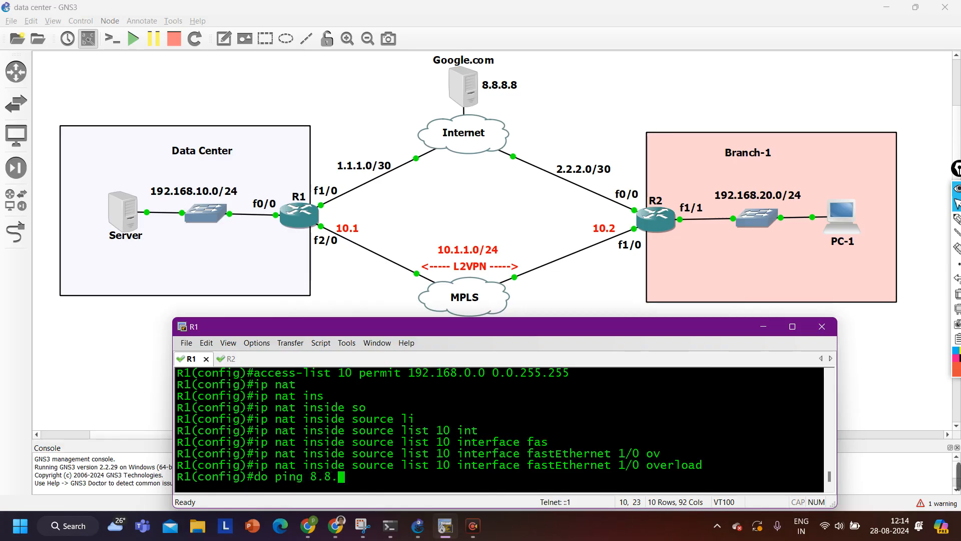
pyautogui.write('8.8 so')
pyautogui.press('Tab')
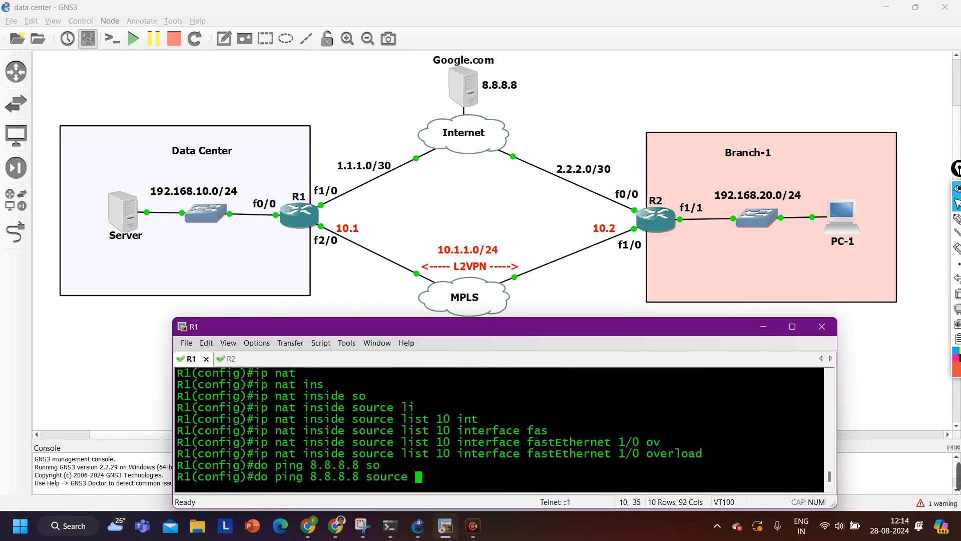
pyautogui.write('fas')
pyautogui.press('Tab')
pyautogui.write('0/0')
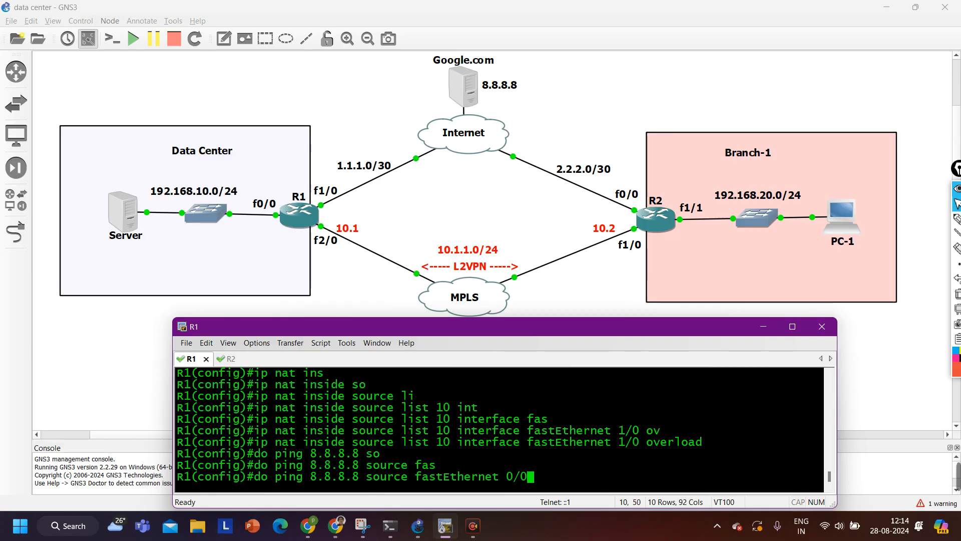
pyautogui.press('Return')
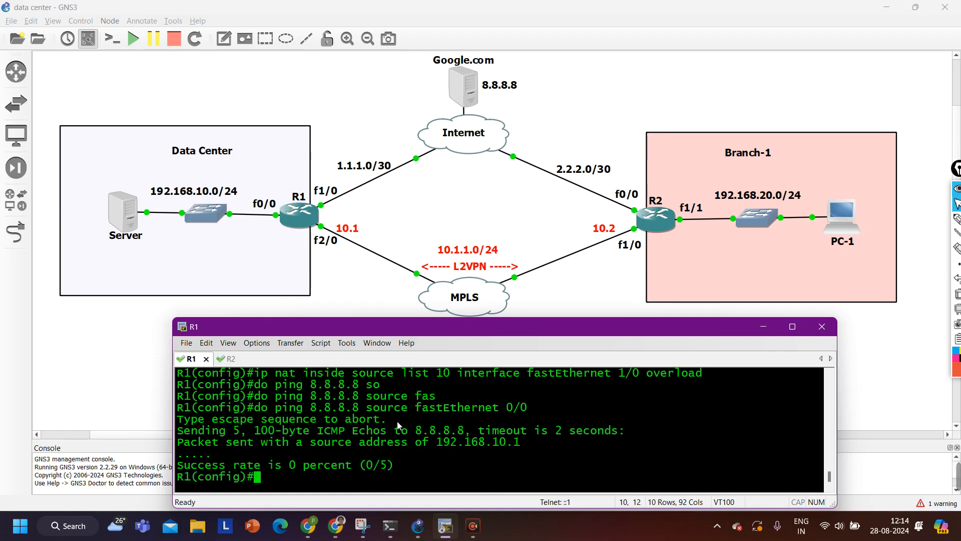
pyautogui.press('Return')
pyautogui.press('Return')
# Under interface f1/0, type ip nat outside
pyautogui.write('int ')
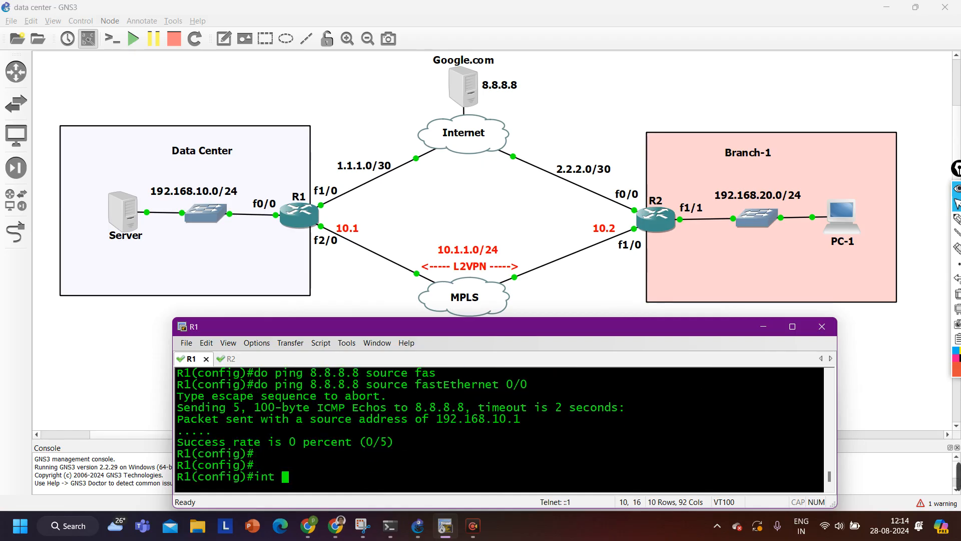
pyautogui.write('f1/0')
pyautogui.press('Return')
pyautogui.write('ig-if)#i')
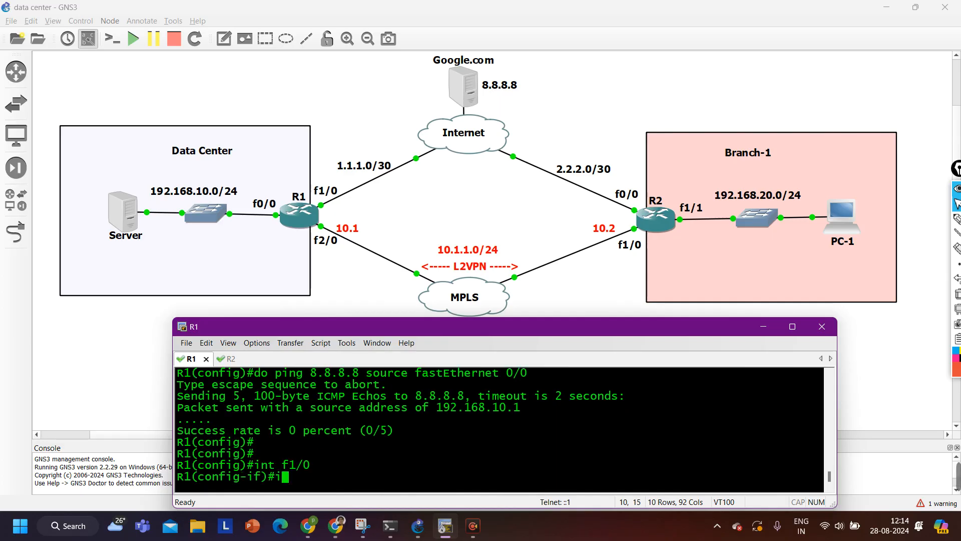
pyautogui.write('p na')
pyautogui.press('Tab')
pyautogui.write('ou')
pyautogui.press('Tab')
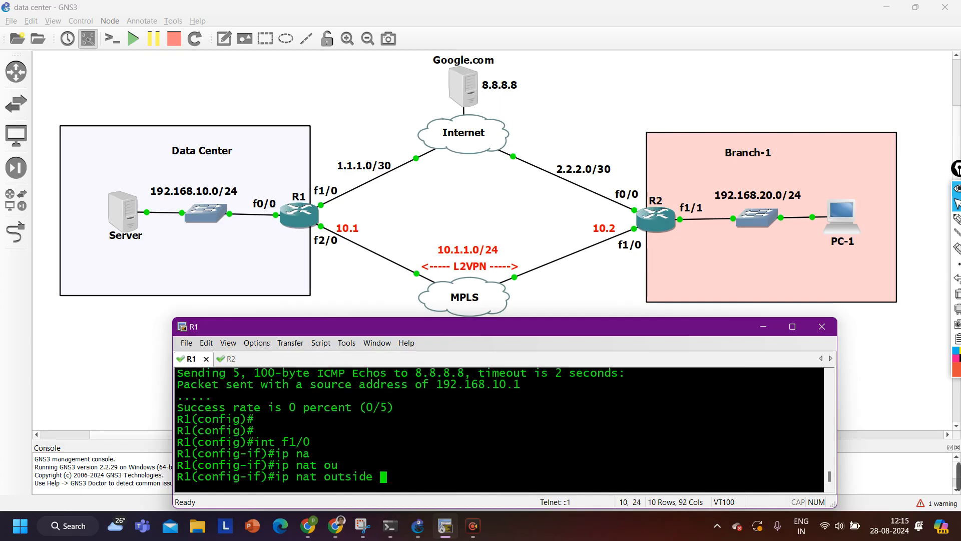
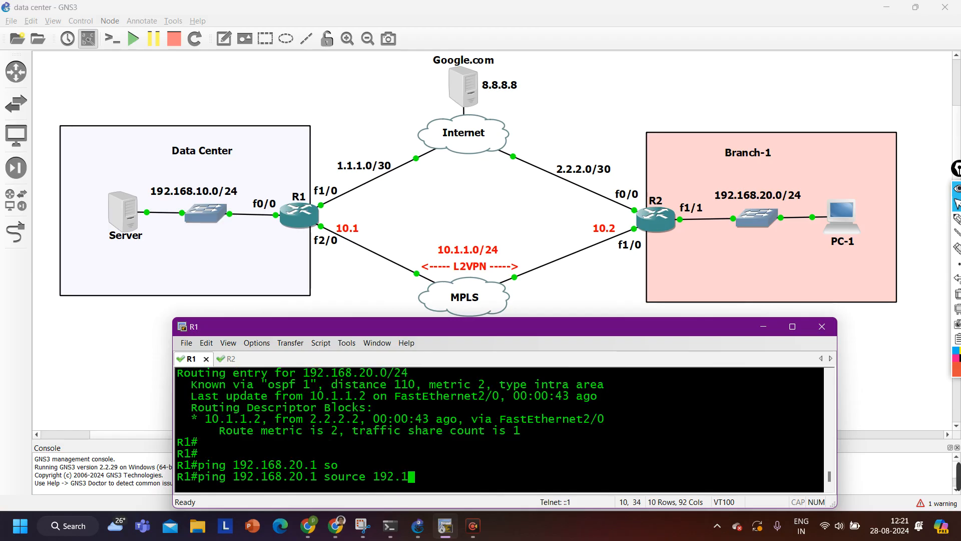
# Correct the ping source to 192.168.10.1 and rerun ping 192.168.20.1, getting 5/5 success
pyautogui.press('BackSpace')
pyautogui.write('10.1')
pyautogui.press('Return')
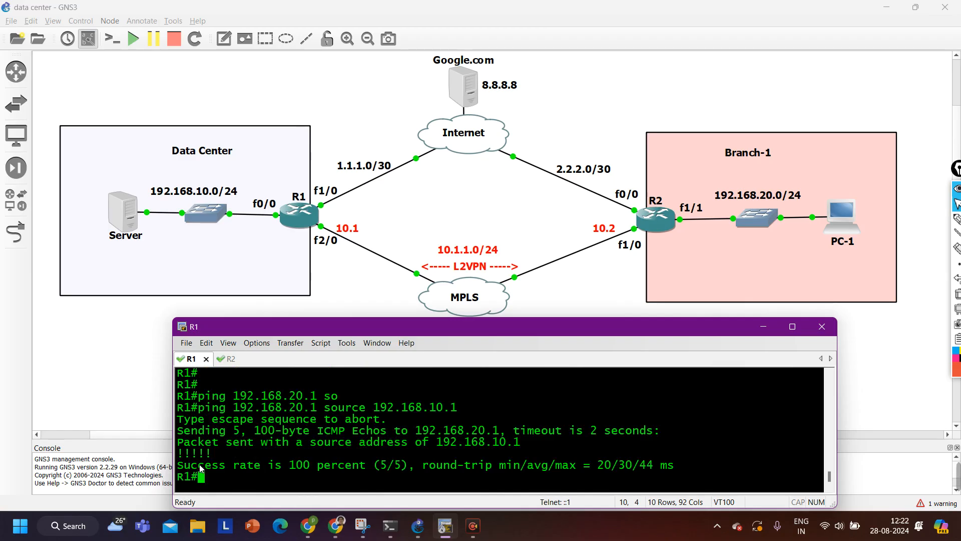
pyautogui.moveTo(199, 468); pyautogui.dragTo(686, 474)
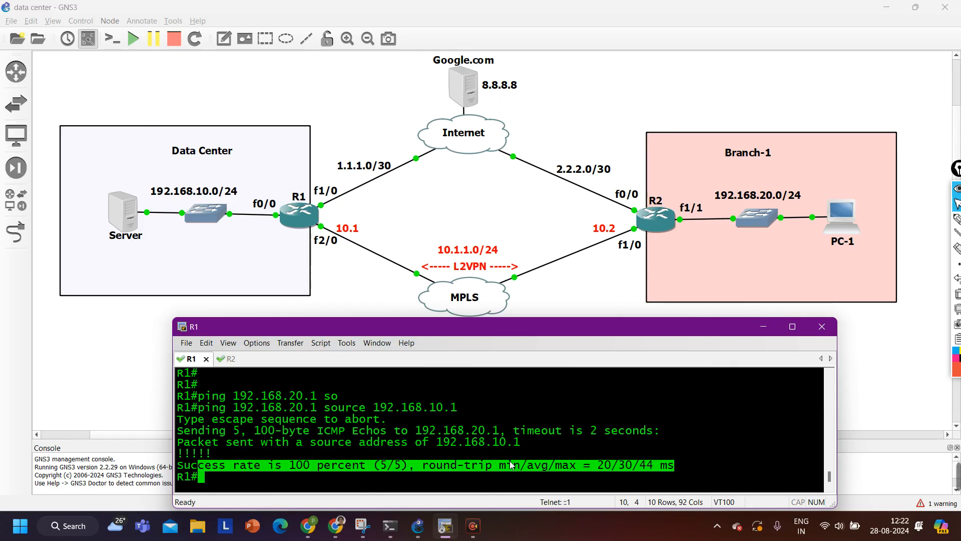
# Run traceroute 192.168.20.1 source 192.168.10.1 numeric, showing a single hop via 10.1.1.2
pyautogui.press('Return')
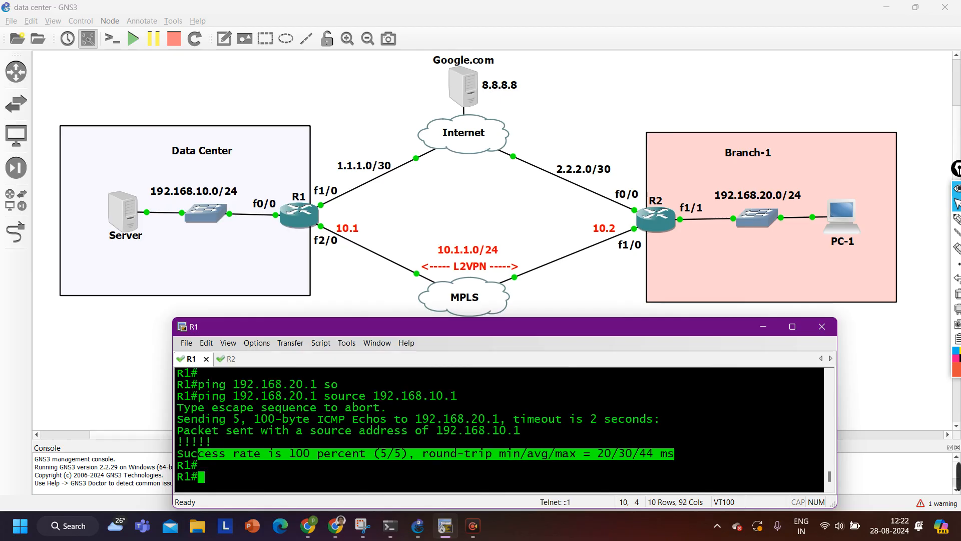
pyautogui.write('tra')
pyautogui.press('Tab')
pyautogui.write('192.168.20.1 so')
pyautogui.press('Tab')
pyautogui.write('192.168.10.1 nu')
pyautogui.press('Tab')
pyautogui.press('Return')
pyautogui.moveTo(195, 466); pyautogui.dragTo(450, 463)
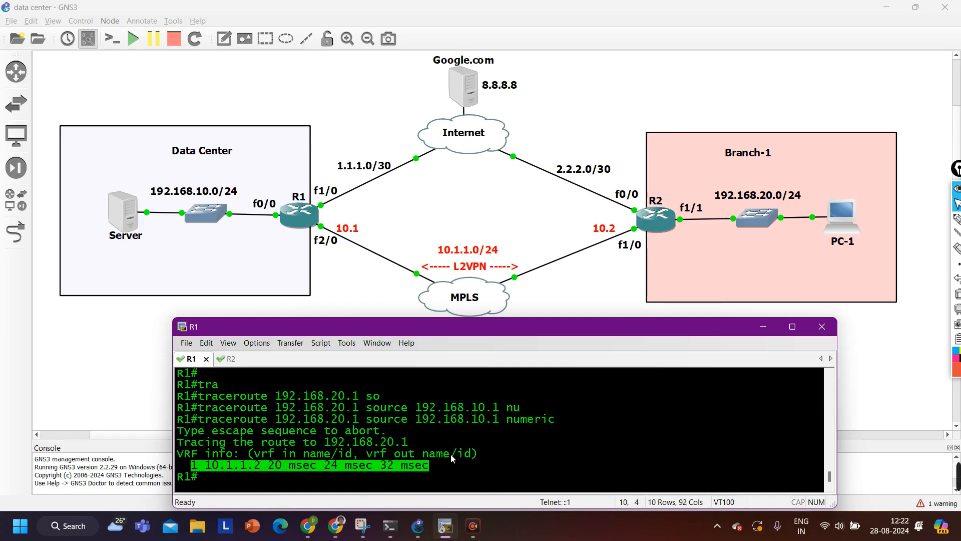
pyautogui.rightClick(494, 295)
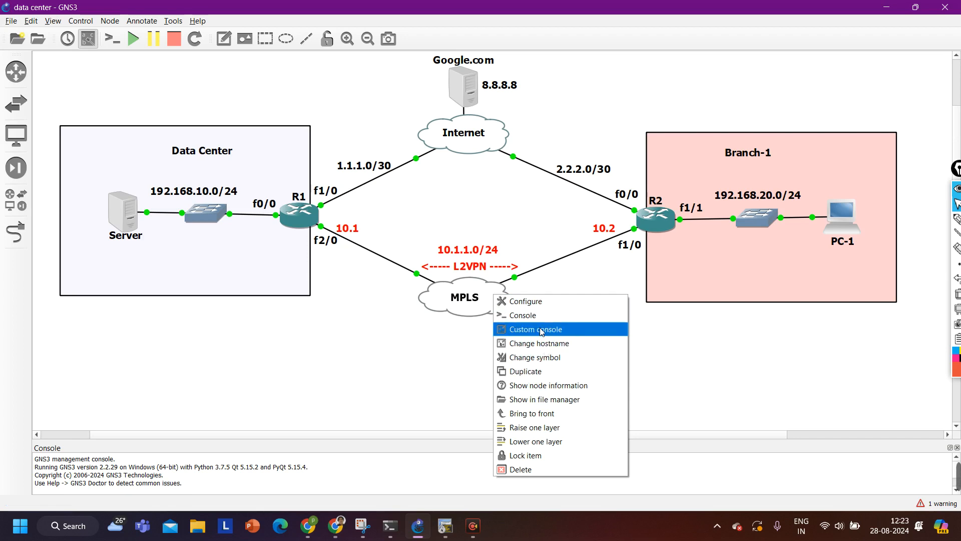
pyautogui.click(475, 362)
pyautogui.moveTo(482, 355); pyautogui.dragTo(431, 283)
pyautogui.rightClick(441, 306)
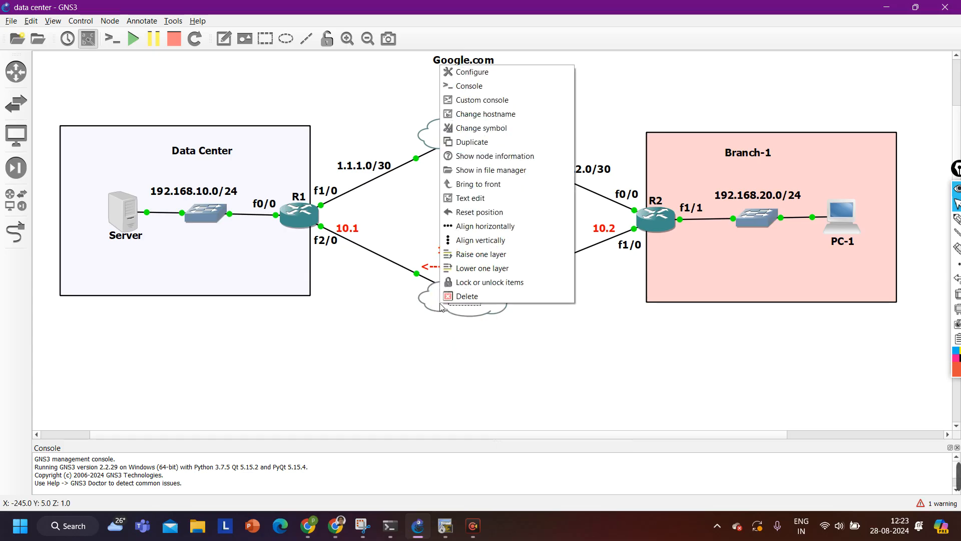
pyautogui.click(470, 72)
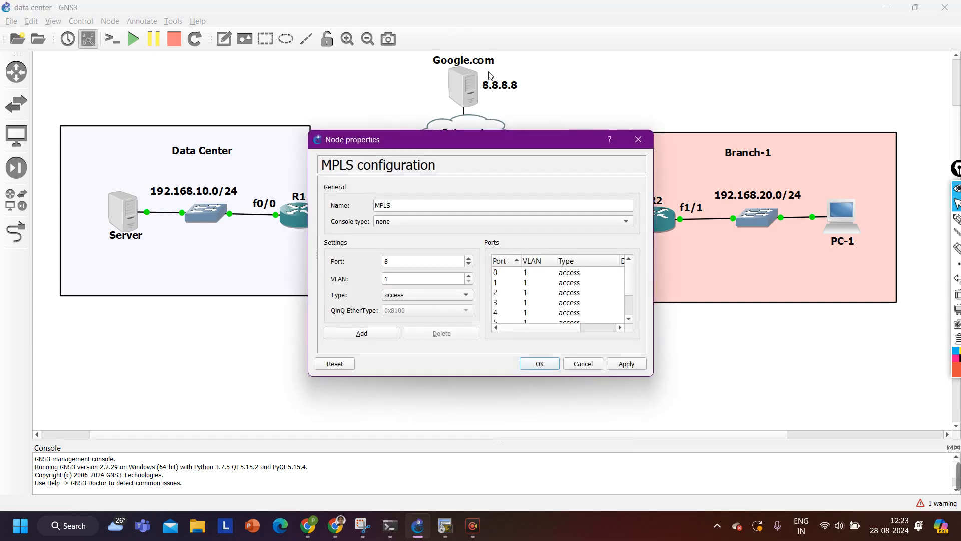
pyautogui.click(639, 140)
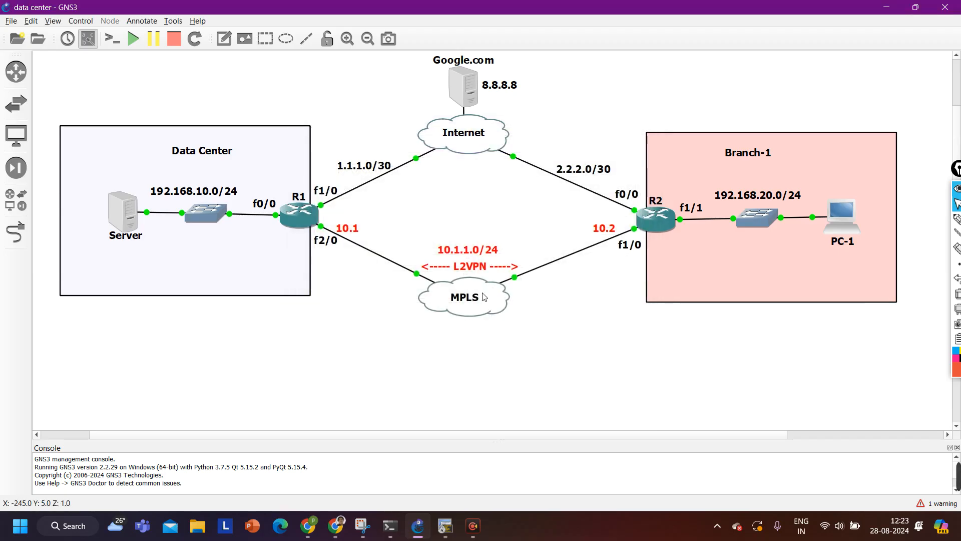
pyautogui.rightClick(481, 294)
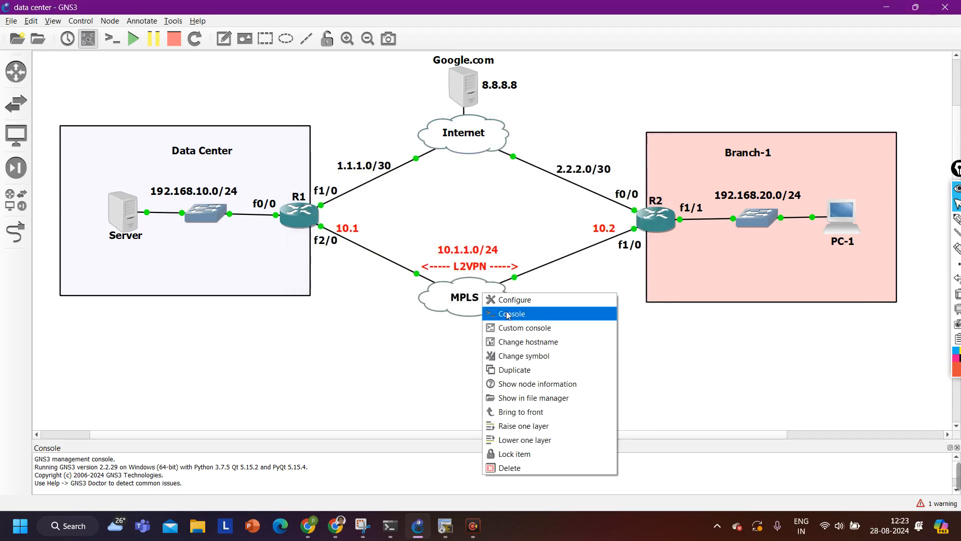
pyautogui.click(411, 355)
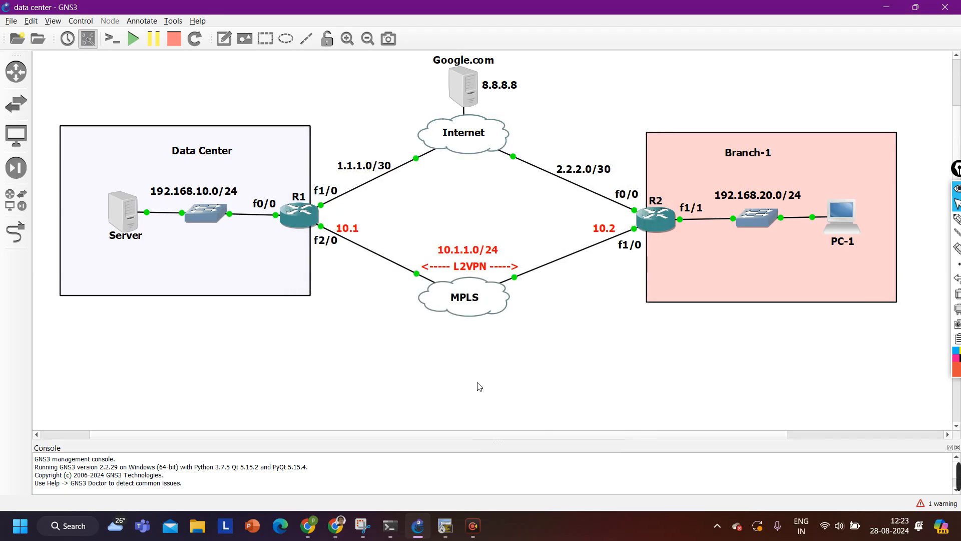
pyautogui.click(445, 534)
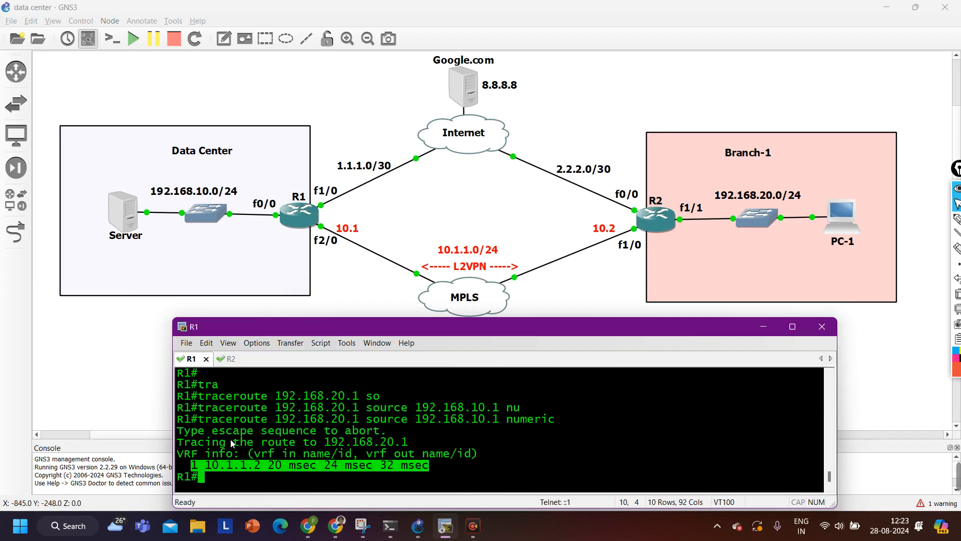
# Shut down interface f2/0 on R1 from global configuration mode
pyautogui.click(262, 432)
pyautogui.write('conf')
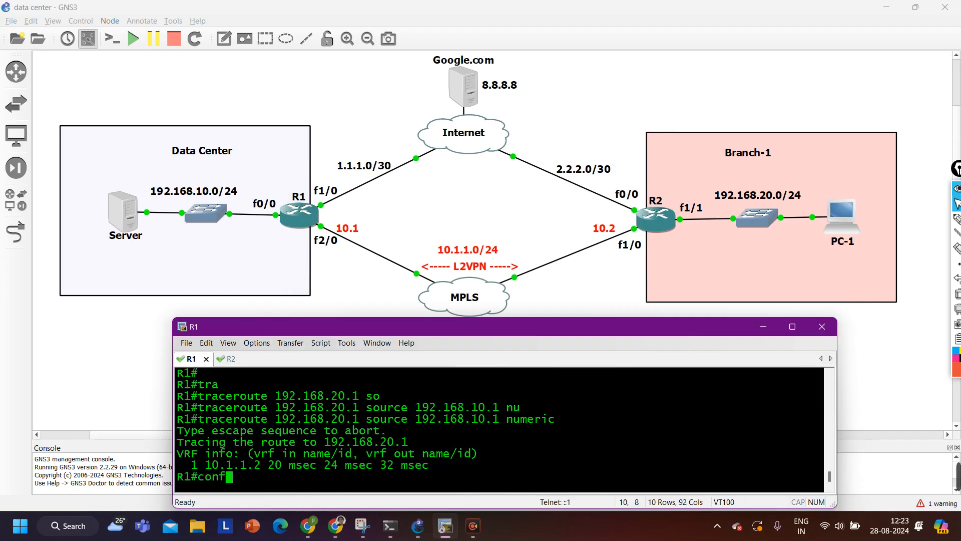
pyautogui.press('Tab')
pyautogui.press('Return')
pyautogui.press('Return')
pyautogui.press('Return')
pyautogui.press('Return')
pyautogui.press('Return')
pyautogui.write('int f2/0')
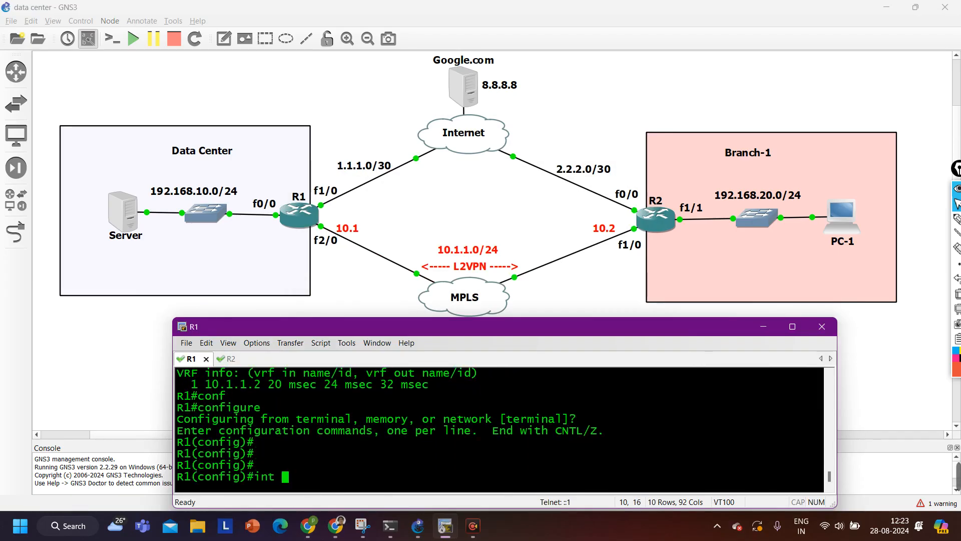
pyautogui.press('Return')
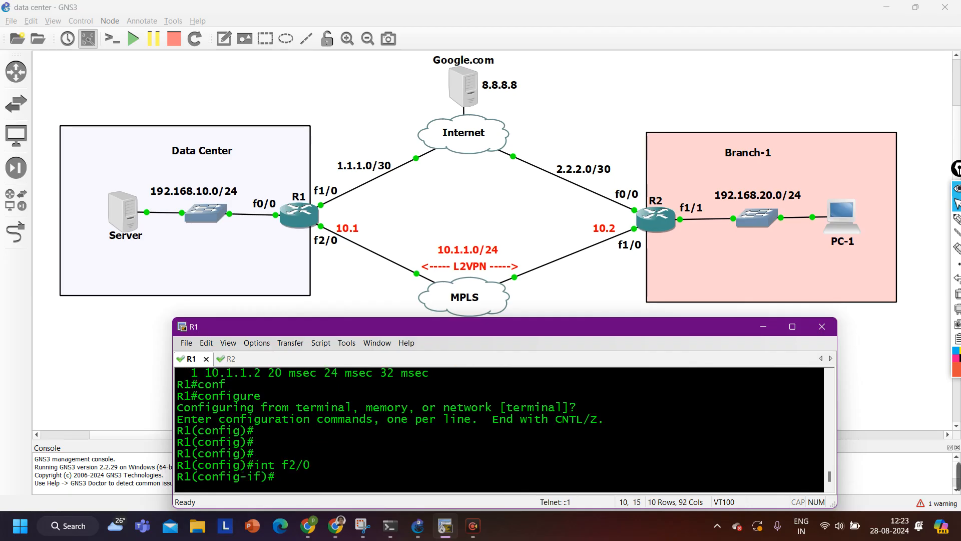
pyautogui.write('sh')
pyautogui.press('Tab')
pyautogui.press('Return')
pyautogui.hotkey('ctrl', 'z')
pyautogui.press('Return')
pyautogui.press('Return')
pyautogui.press('Return')
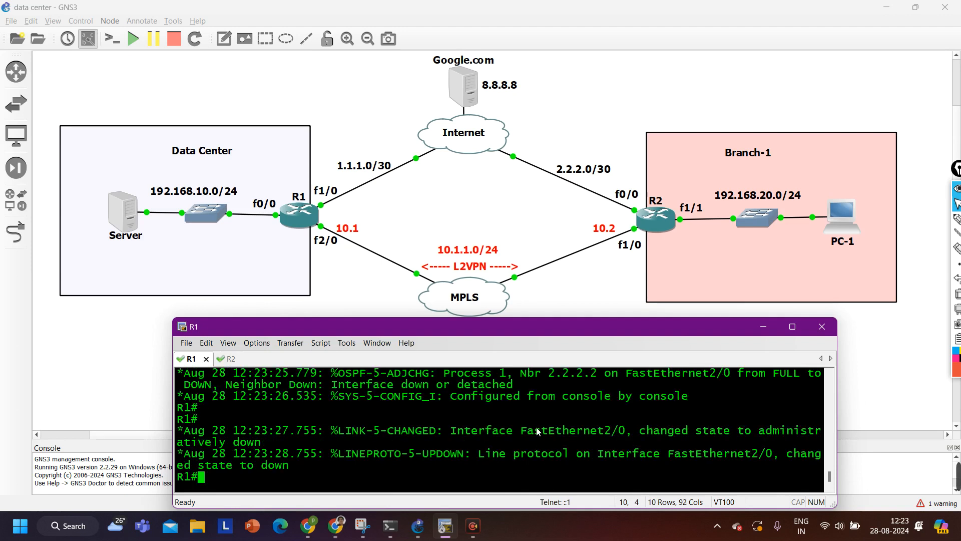
# Check show ip route 192.168.20.0, which reports the network is not in table
pyautogui.press('Return')
pyautogui.write('sh')
pyautogui.press('Tab')
pyautogui.write('ip ro')
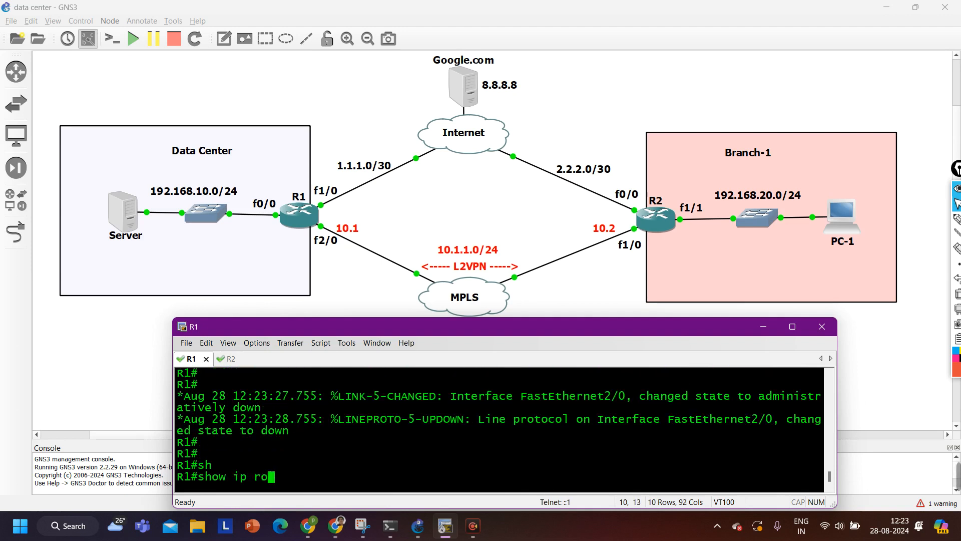
pyautogui.press('Tab')
pyautogui.write('o')
pyautogui.press('BackSpace')
pyautogui.write('1')
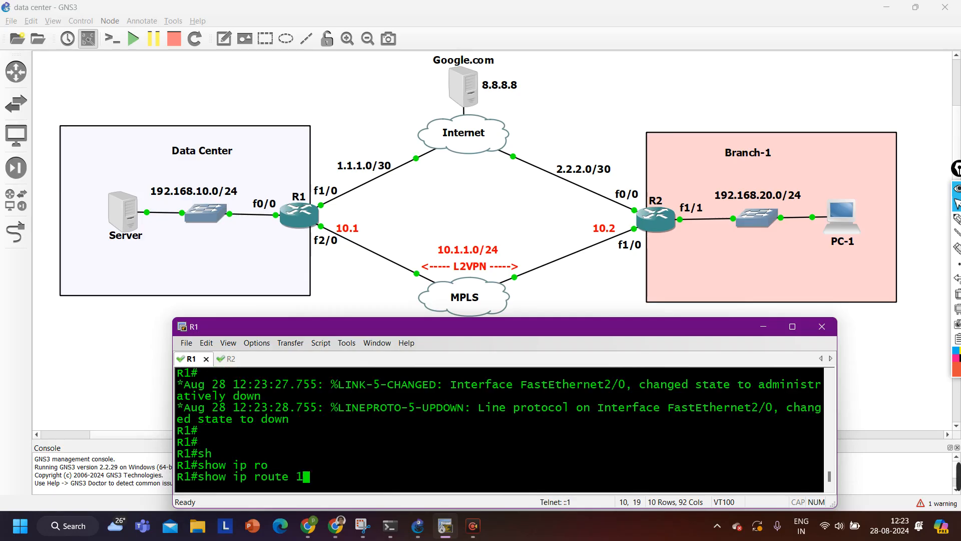
pyautogui.write('92.168.20.0')
pyautogui.press('Return')
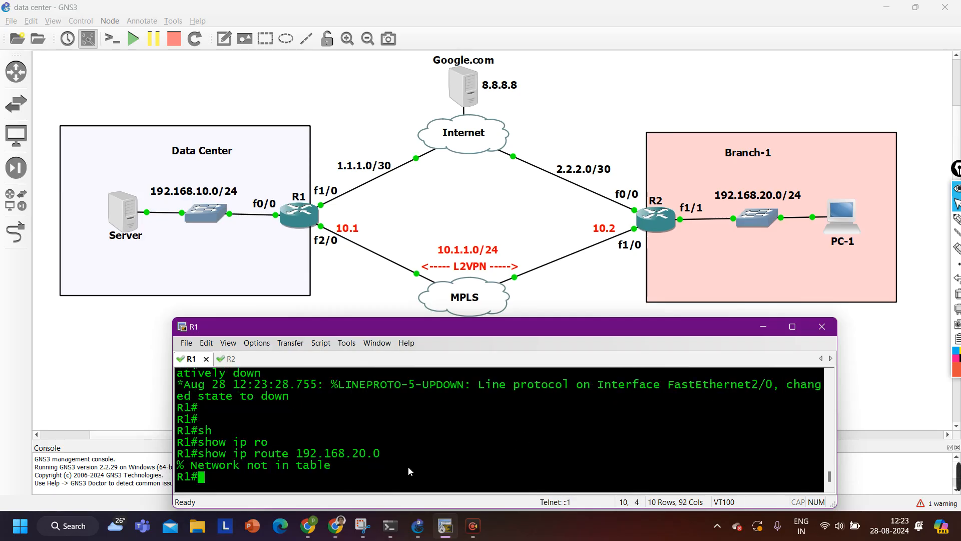
pyautogui.moveTo(198, 467); pyautogui.dragTo(329, 466)
# Rerun the ping to 192.168.20.1 sourced from 192.168.10.1, now failing at 0 percent
pyautogui.press('Return')
pyautogui.press('Return')
pyautogui.press('Up')
pyautogui.press('Up')
pyautogui.press('Up')
pyautogui.press('Up')
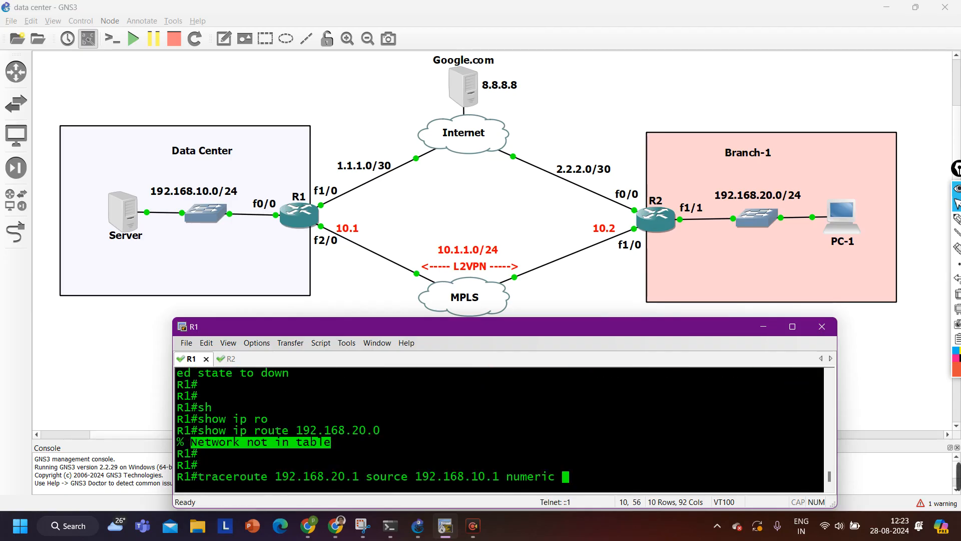
pyautogui.press('Down')
pyautogui.press('Up')
pyautogui.press('Return')
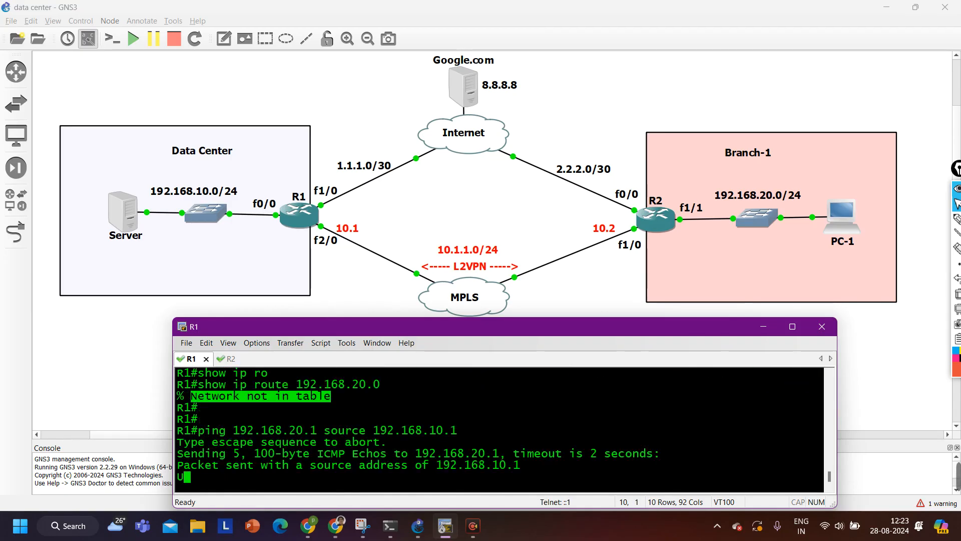
pyautogui.press('Return')
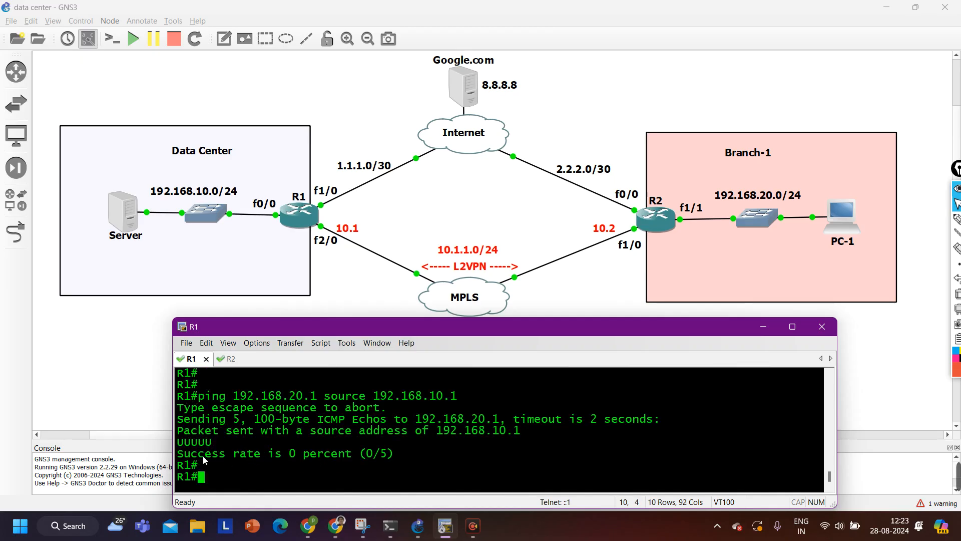
pyautogui.moveTo(201, 454); pyautogui.dragTo(388, 454)
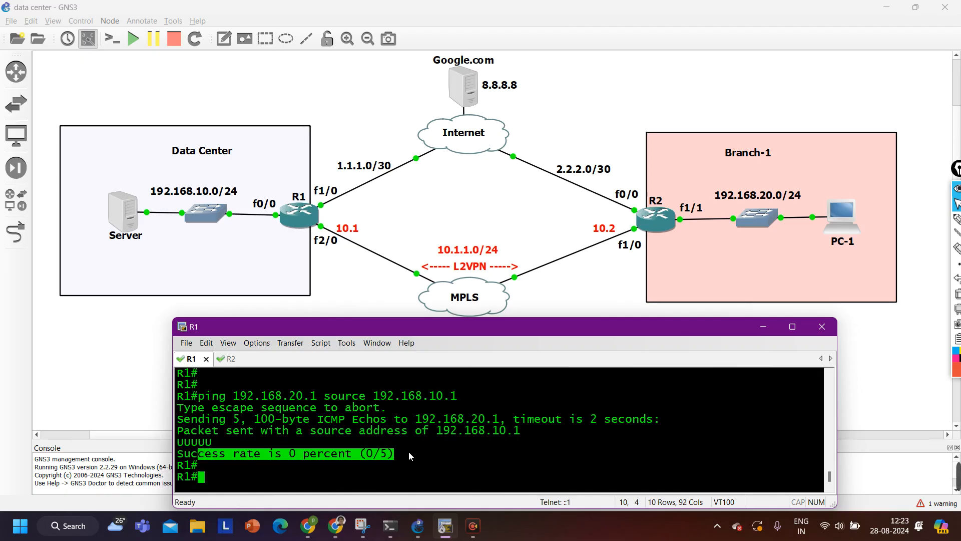
# Apply no shutdown on interface f2/0 and wait for OSPF neighbor 2.2.2.2 to reach FULL
pyautogui.write('onf')
pyautogui.press('Tab')
pyautogui.press('Return')
pyautogui.press('Return')
pyautogui.press('Return')
pyautogui.press('Return')
pyautogui.press('Return')
pyautogui.press('Return')
pyautogui.press('Return')
pyautogui.write('int f2/0')
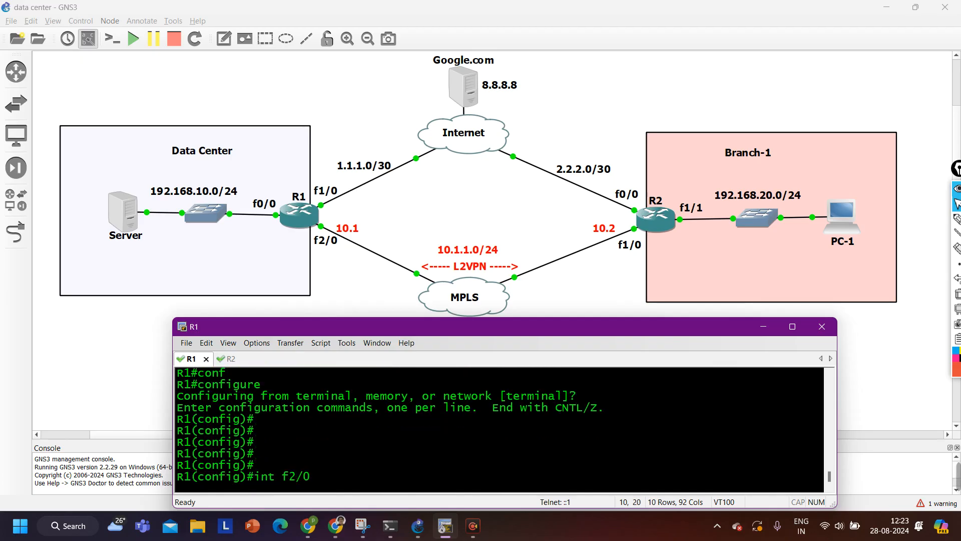
pyautogui.press('Return')
pyautogui.write('no sh')
pyautogui.press('Tab')
pyautogui.press('Return')
pyautogui.write('exi')
pyautogui.press('Return')
pyautogui.press('Return')
pyautogui.press('Return')
pyautogui.press('Return')
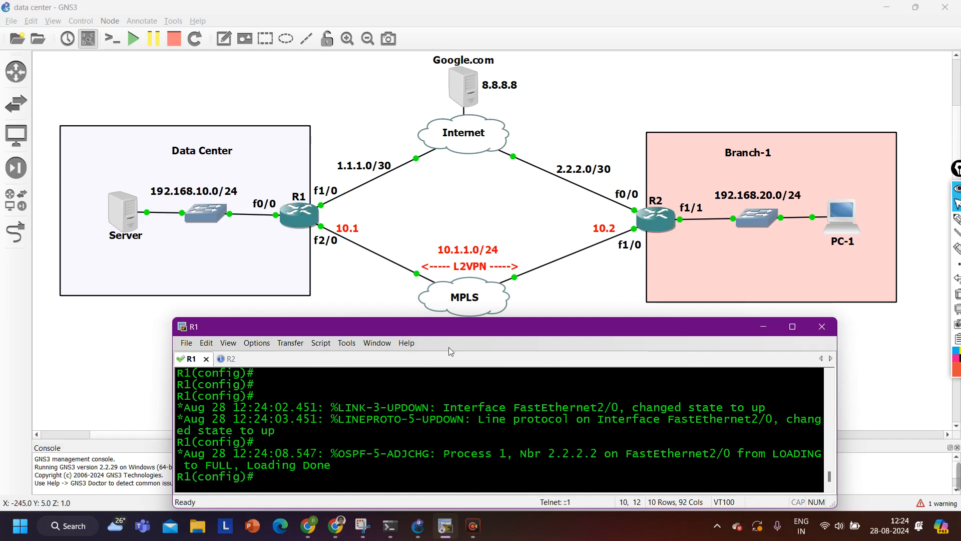
pyautogui.press('Return')
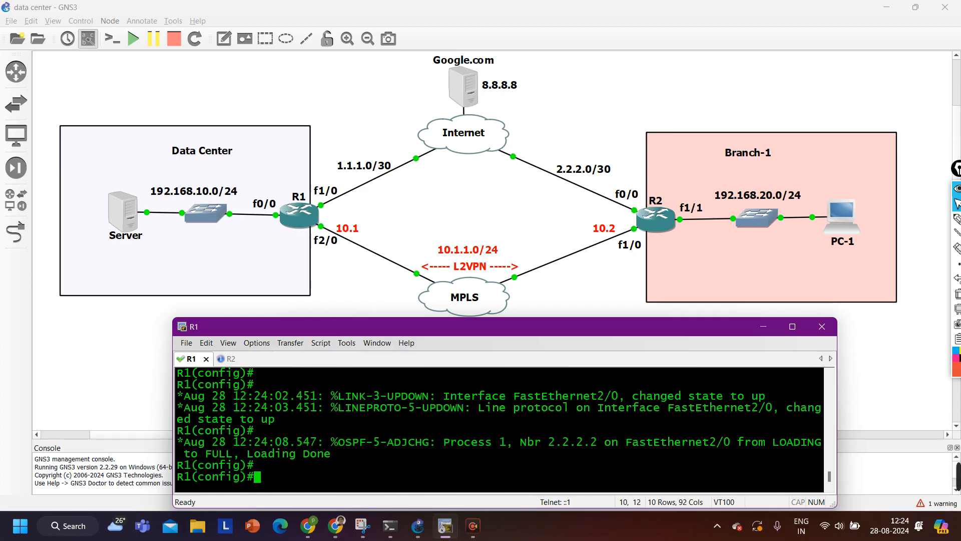
pyautogui.press('Return')
pyautogui.press('Return')
pyautogui.press('Return')
pyautogui.press('Return')
pyautogui.press('Return')
pyautogui.press('Return')
pyautogui.press('Return')
pyautogui.press('Return')
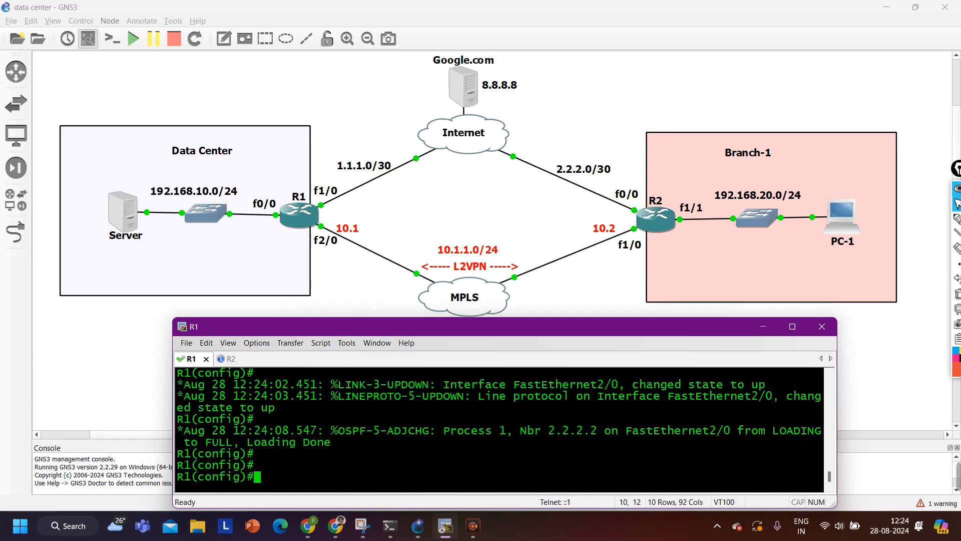
# Create interface tunnel 1 with tunnel source fastEthernet 1/0
pyautogui.write('int tu')
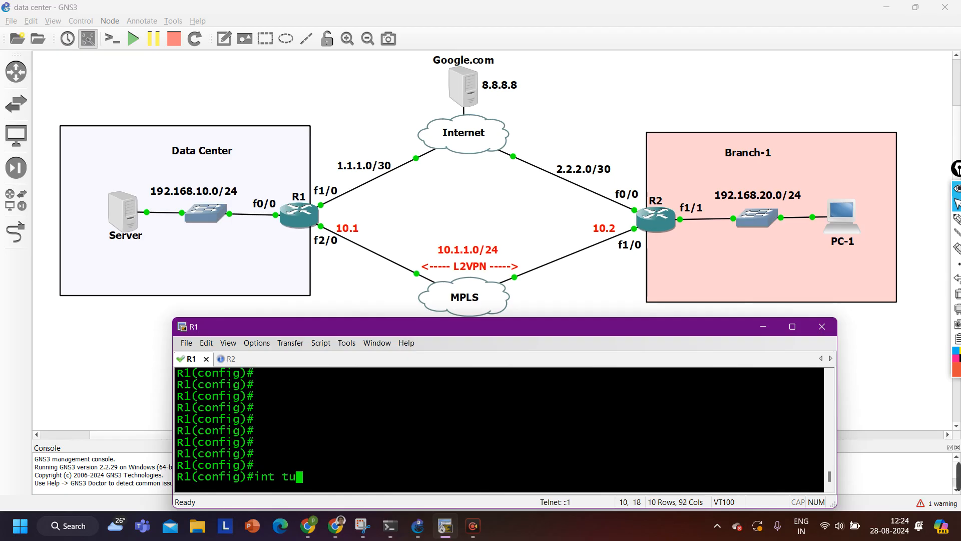
pyautogui.press('Tab')
pyautogui.write('1')
pyautogui.press('Return')
pyautogui.write('tun')
pyautogui.press('Tab')
pyautogui.write('so')
pyautogui.press('Tab')
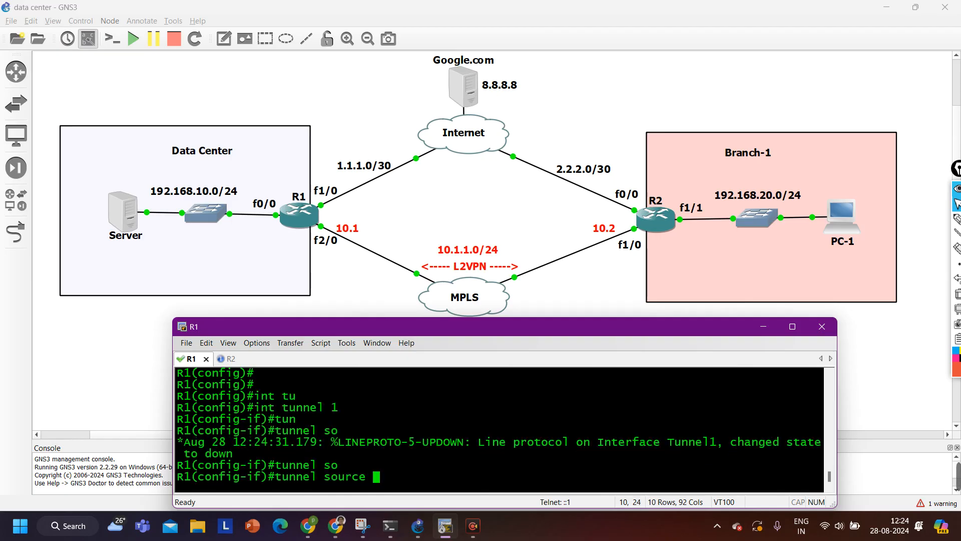
pyautogui.write('fa')
pyautogui.press('Tab')
pyautogui.write('1/0')
pyautogui.press('Return')
# Set the Tunnel1 destination to 2.2.2.1
pyautogui.write('tun')
pyautogui.press('Tab')
pyautogui.write('des')
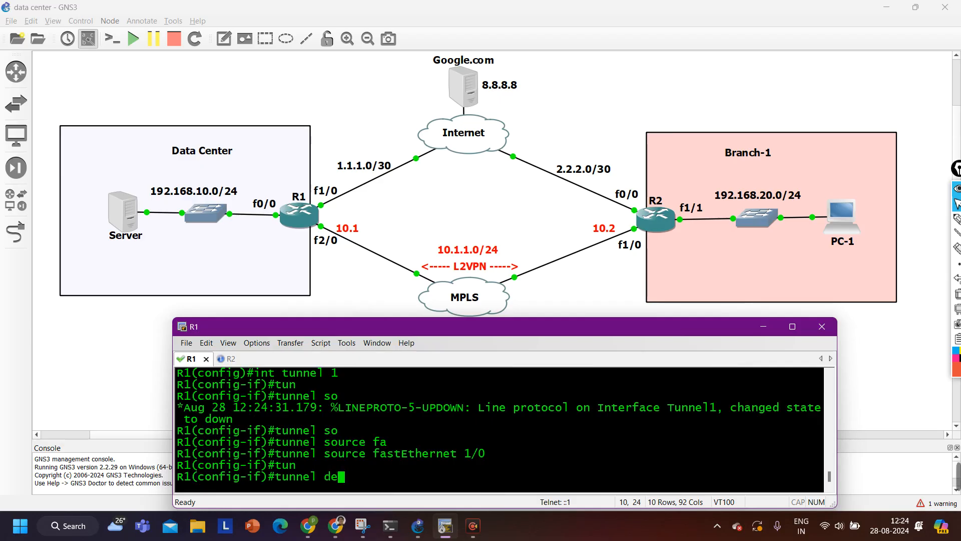
pyautogui.press('Tab')
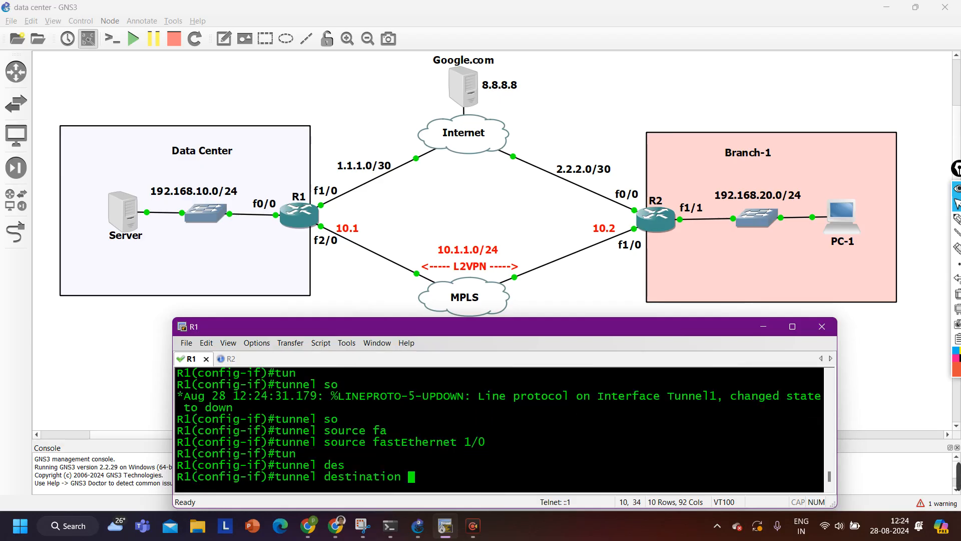
pyautogui.write('2.2.2.1')
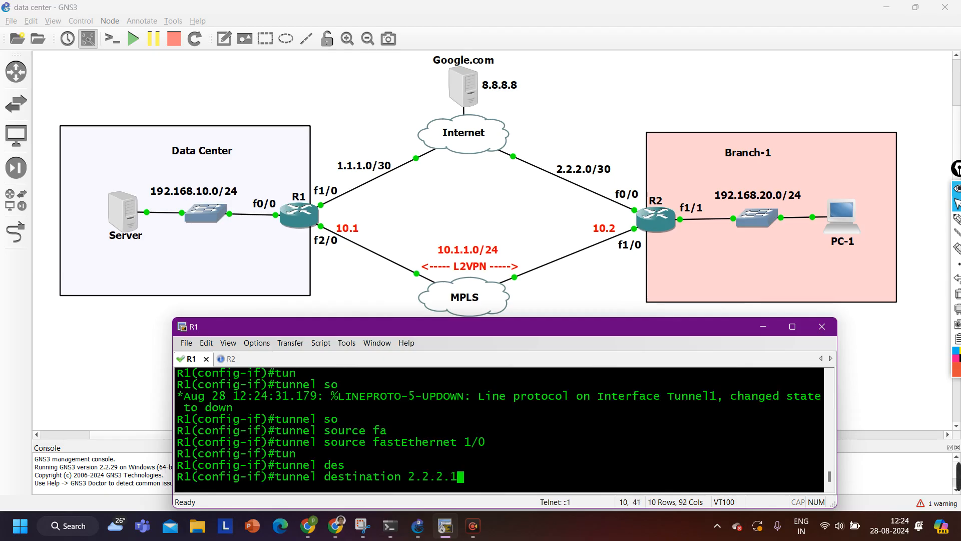
pyautogui.press('Return')
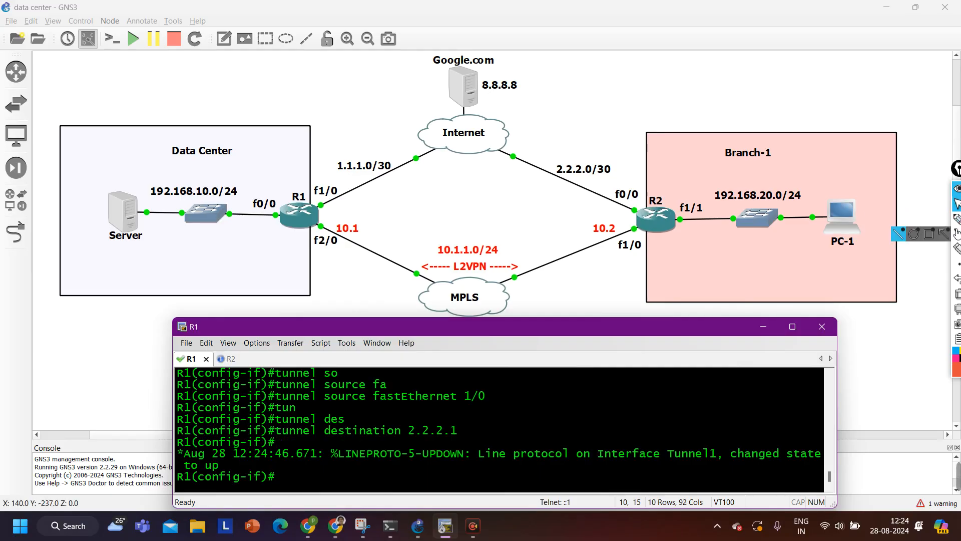
pyautogui.click(956, 219)
pyautogui.moveTo(330, 182); pyautogui.dragTo(345, 197)
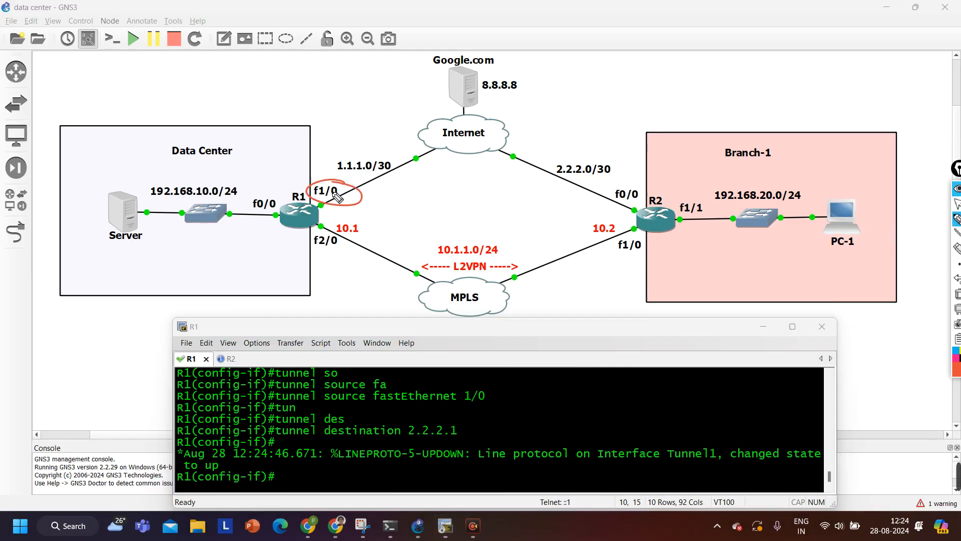
pyautogui.click(345, 214)
pyautogui.moveTo(359, 211); pyautogui.dragTo(361, 218)
pyautogui.moveTo(599, 209); pyautogui.dragTo(623, 217)
pyautogui.click(616, 213)
pyautogui.moveTo(329, 209); pyautogui.dragTo(386, 217)
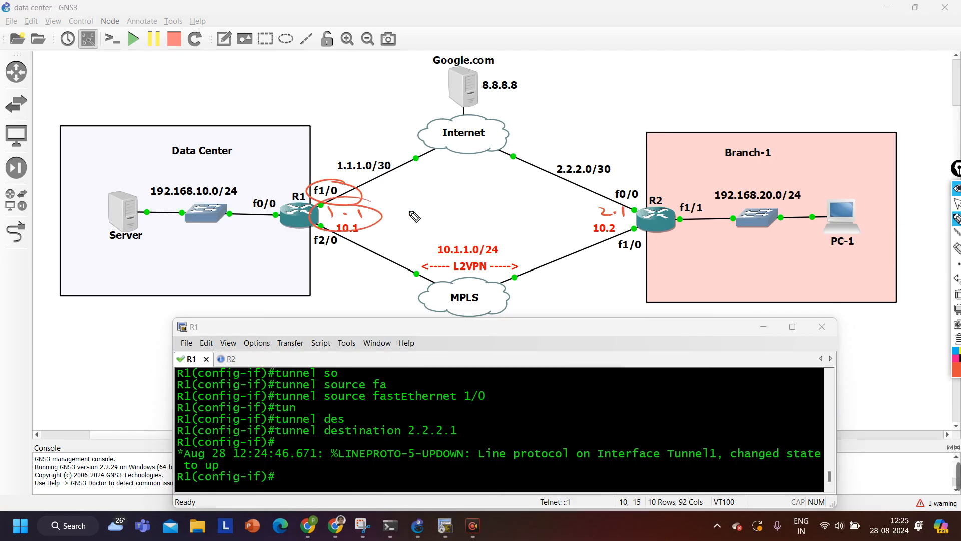
pyautogui.moveTo(629, 212); pyautogui.dragTo(608, 211)
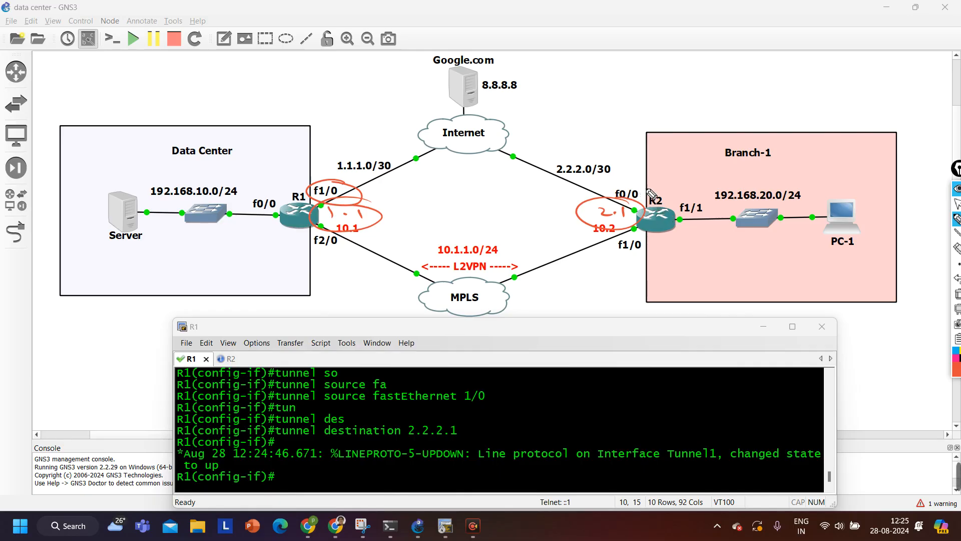
pyautogui.moveTo(656, 192)
pyautogui.mouseDown()
pyautogui.moveTo(610, 150)
pyautogui.moveTo(623, 147)
pyautogui.mouseUp()
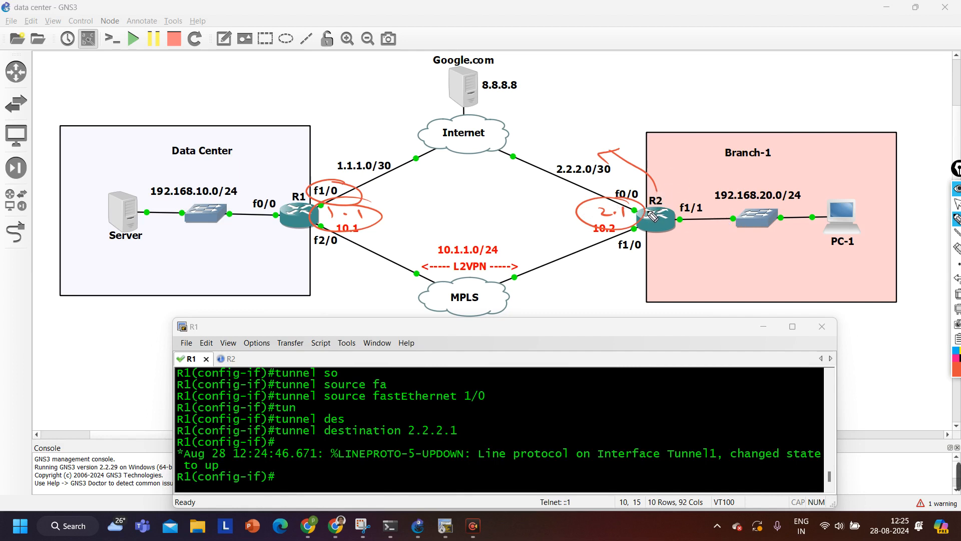
pyautogui.click(957, 294)
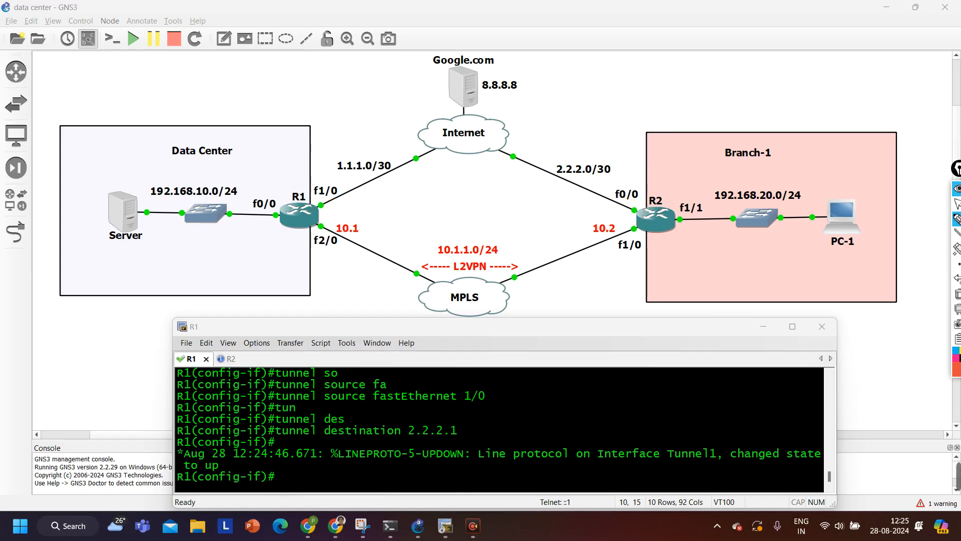
pyautogui.click(957, 204)
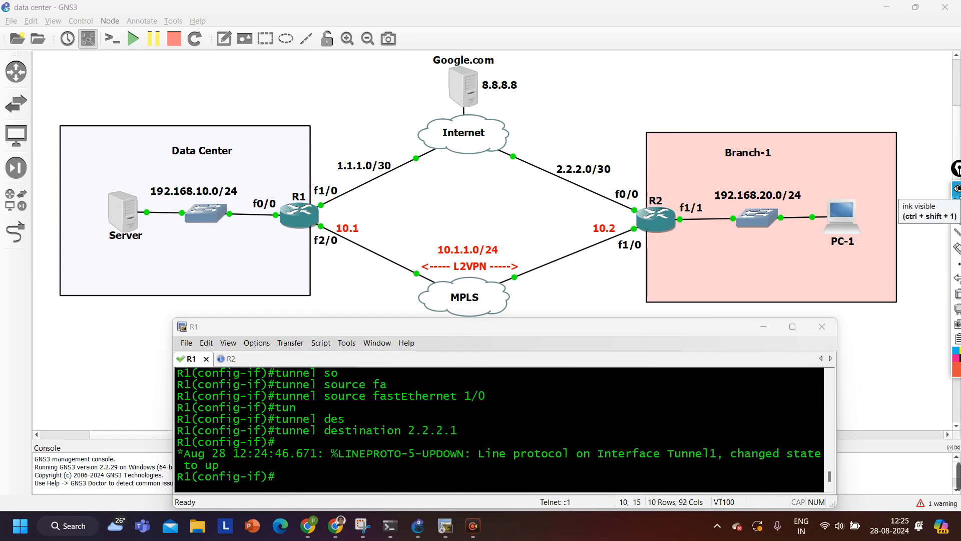
# Check R2's console, then on R1 try 'ping 2.2.2.1 so 1.1.1.1', which returns invalid input
pyautogui.click(228, 359)
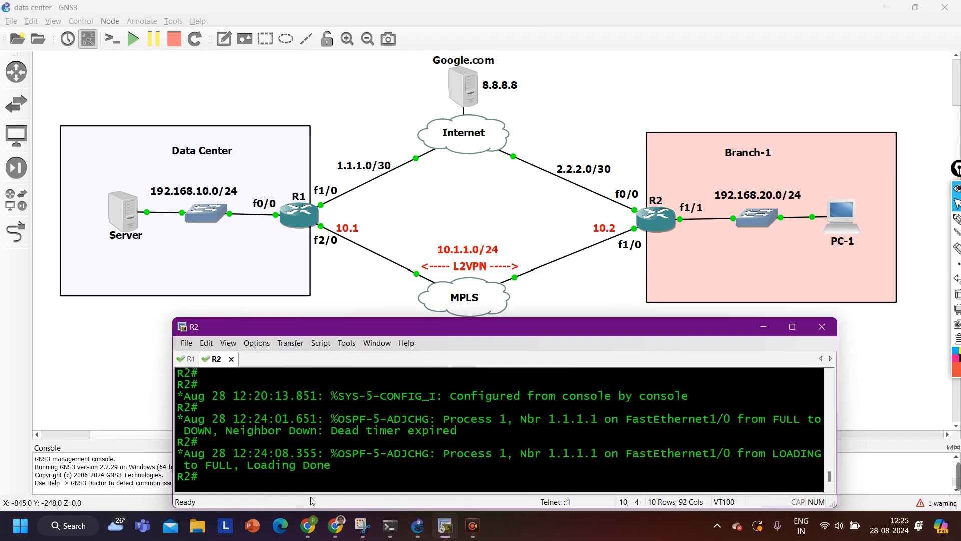
pyautogui.click(188, 360)
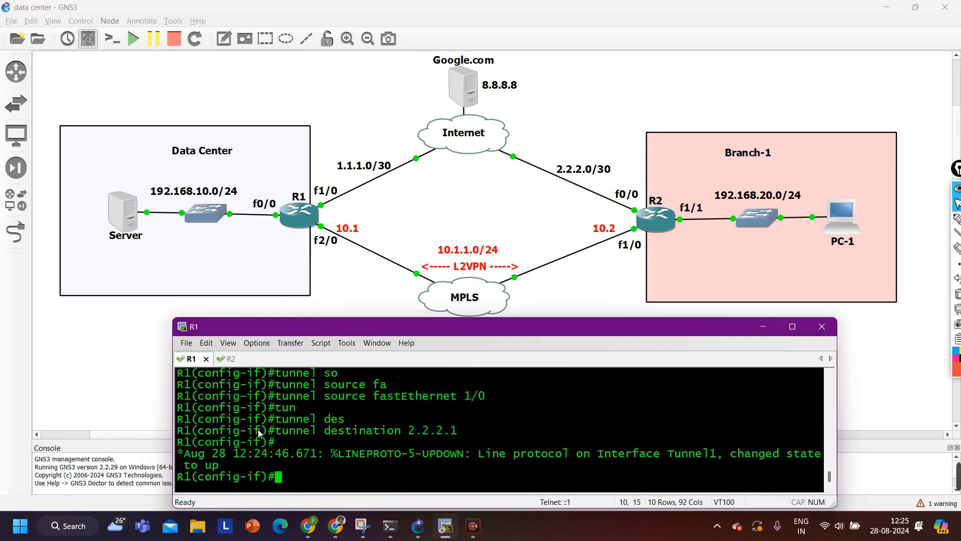
pyautogui.write('ping 2.2.2.1 so')
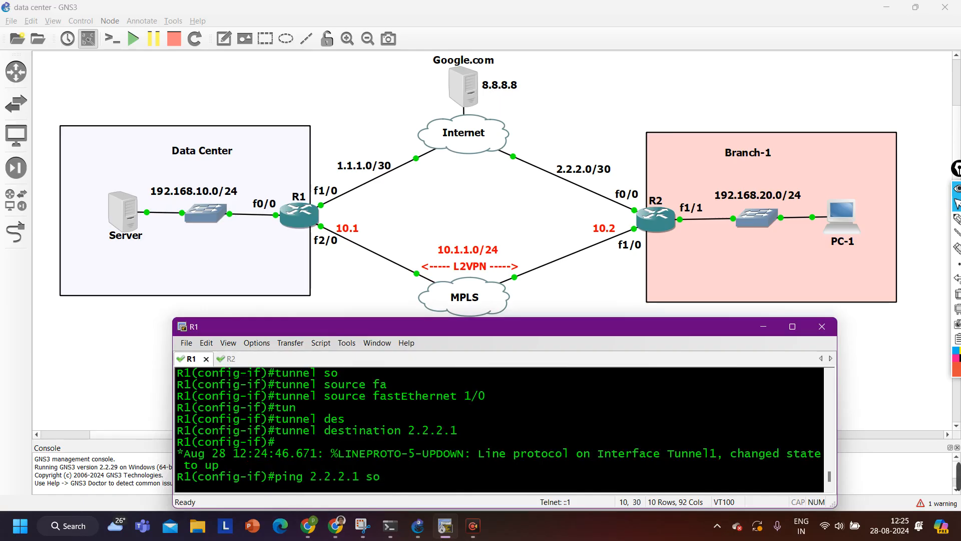
pyautogui.press('Tab')
pyautogui.write('1.1.1.1')
pyautogui.press('Return')
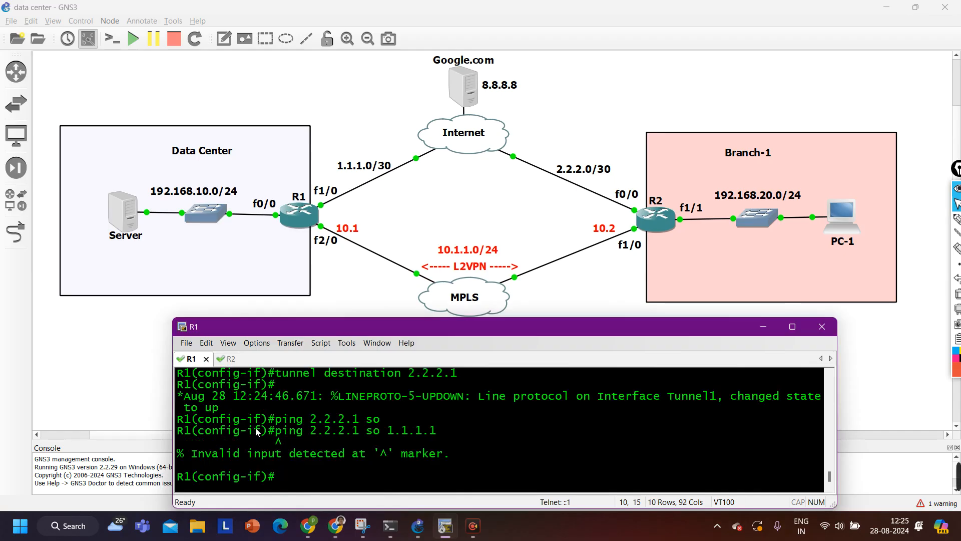
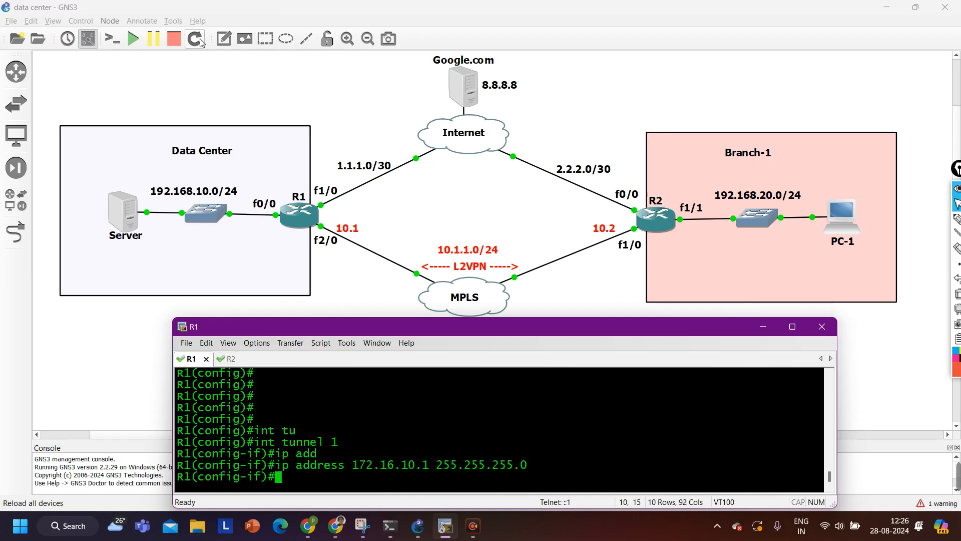
# Start adding a text note to the GNS3 topology diagram
pyautogui.click(223, 38)
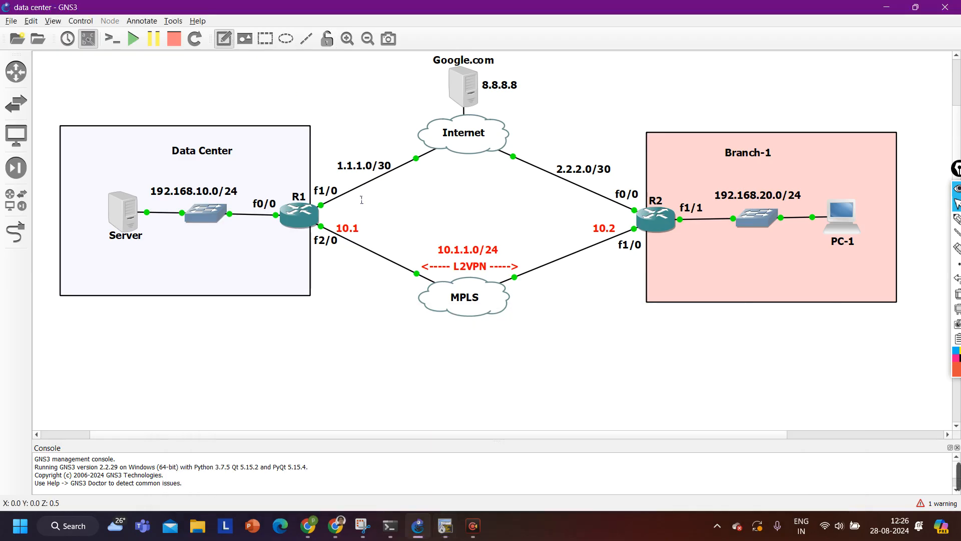
# Place a '------------ 172.16.10.0/24 ----------------' note between R1 and R2 and nudge it into position
pyautogui.click(357, 197)
pyautogui.write('-')
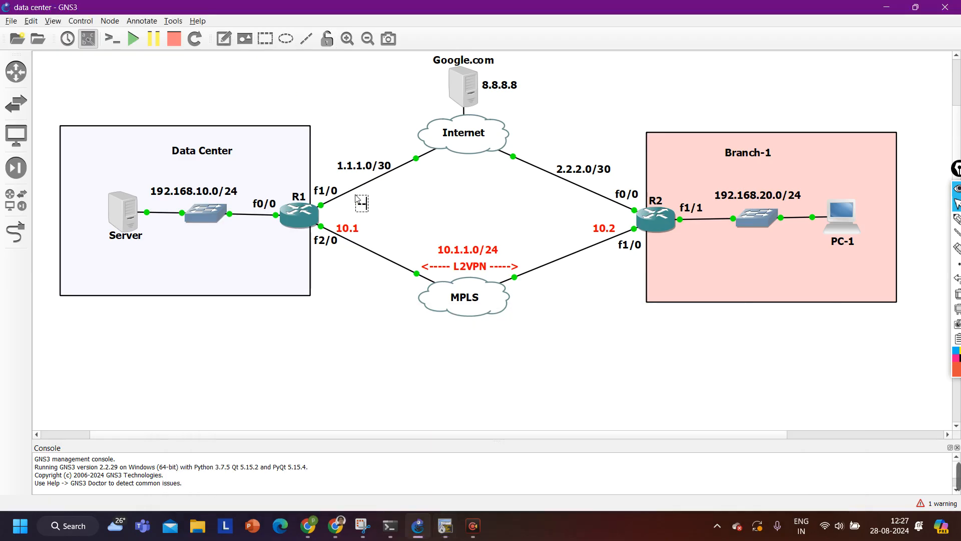
pyautogui.write('----------- 172.')
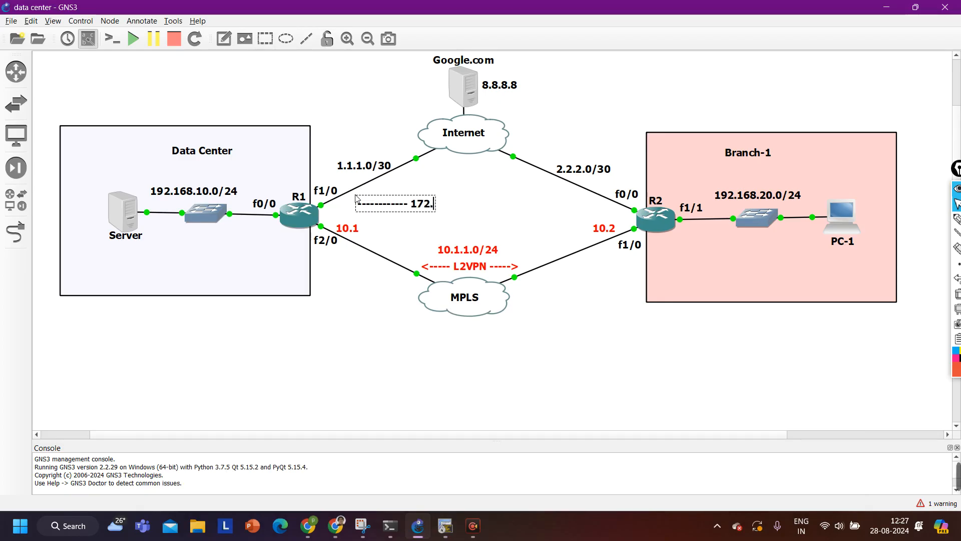
pyautogui.write('16.10.0')
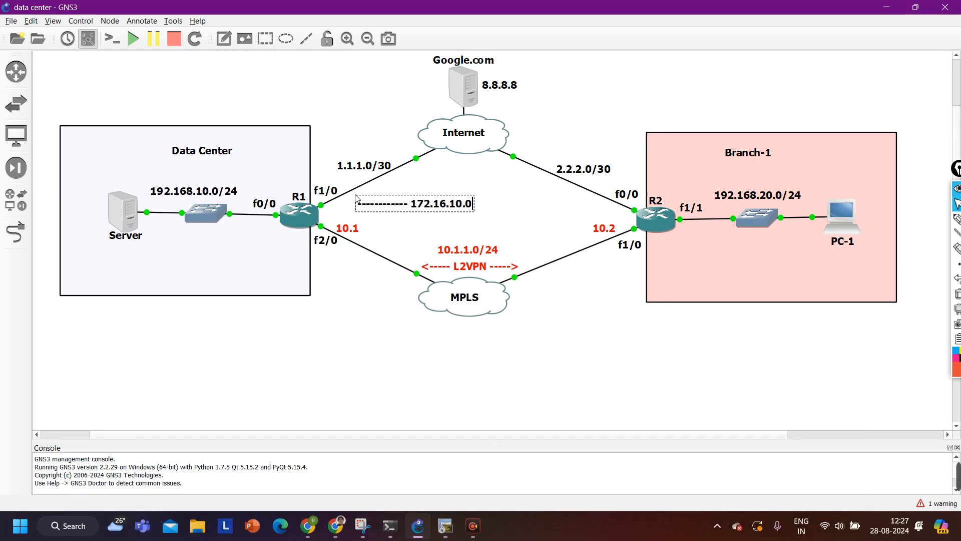
pyautogui.write('/24')
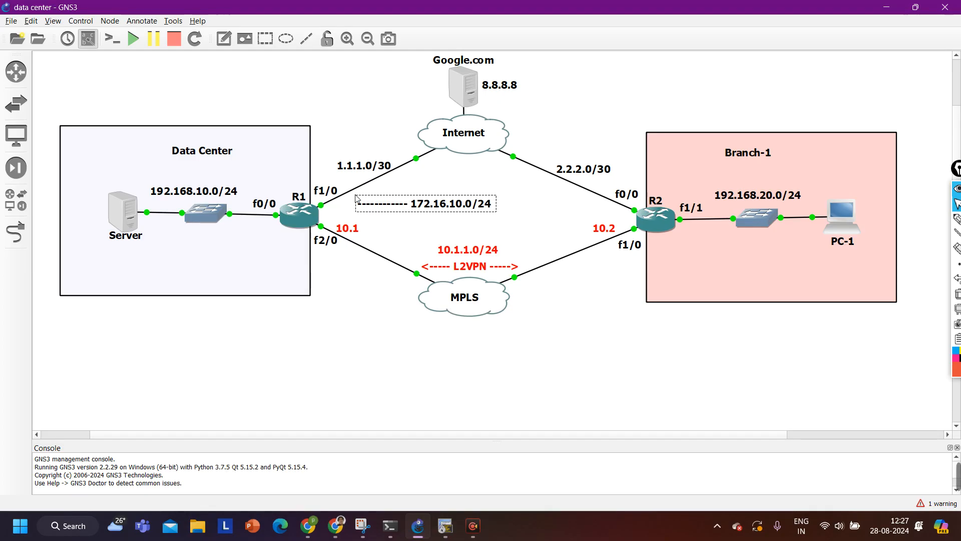
pyautogui.write(' ----------------')
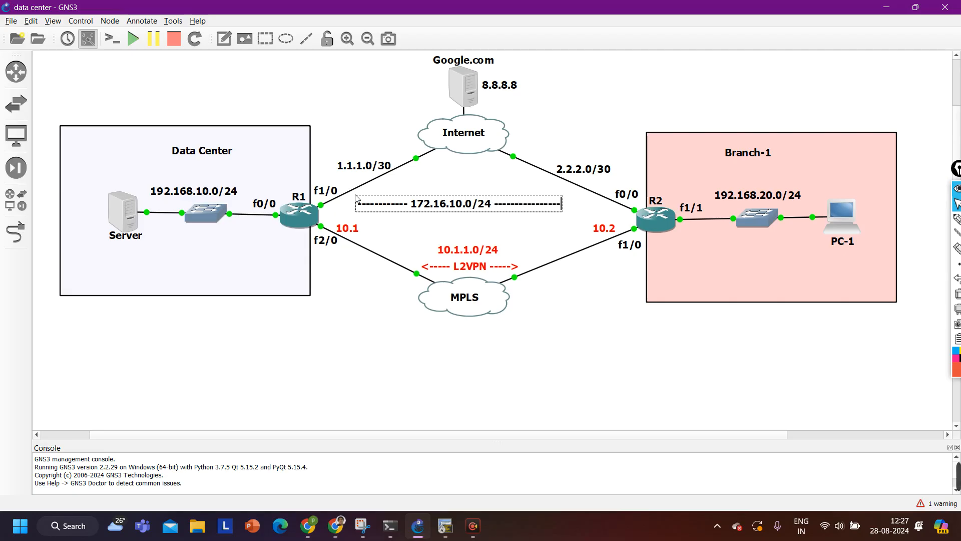
pyautogui.click(534, 300)
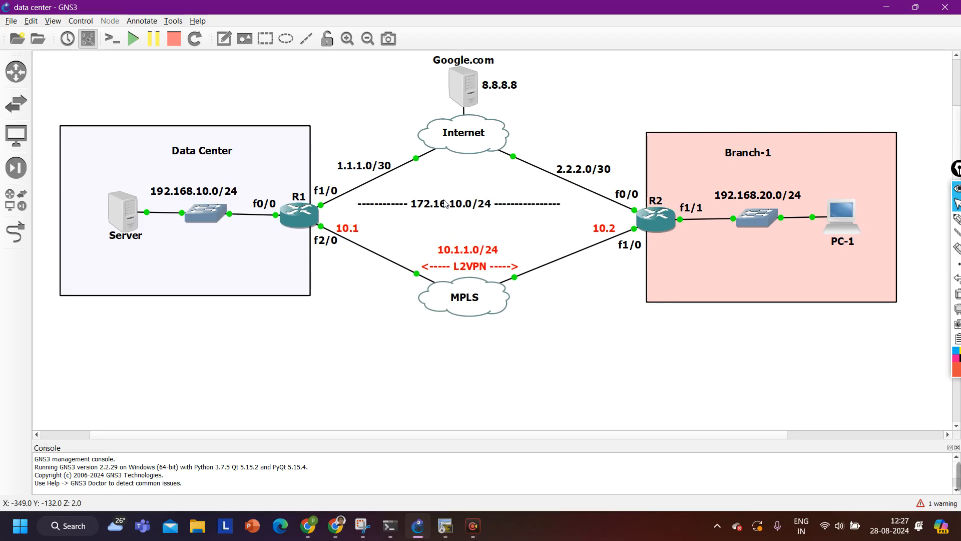
pyautogui.moveTo(445, 204); pyautogui.dragTo(457, 202)
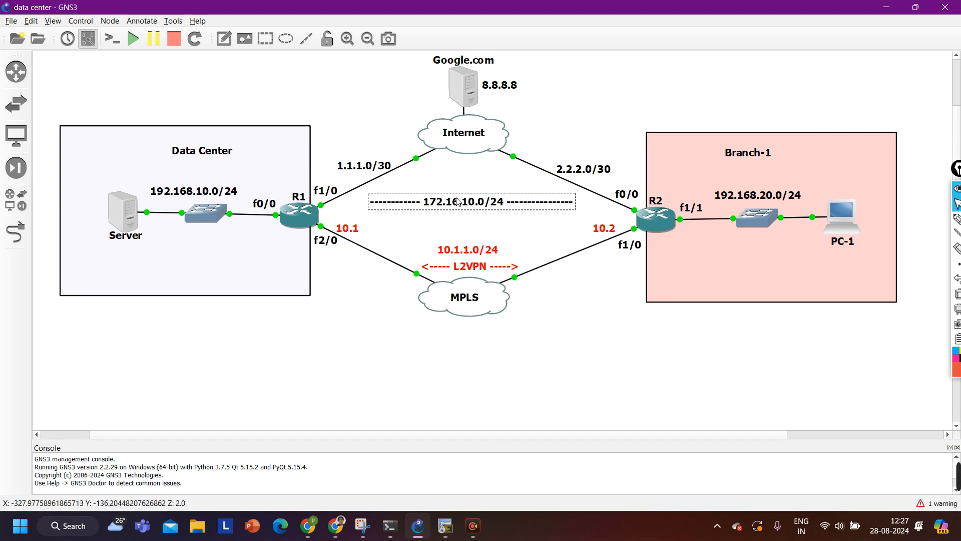
pyautogui.click(616, 376)
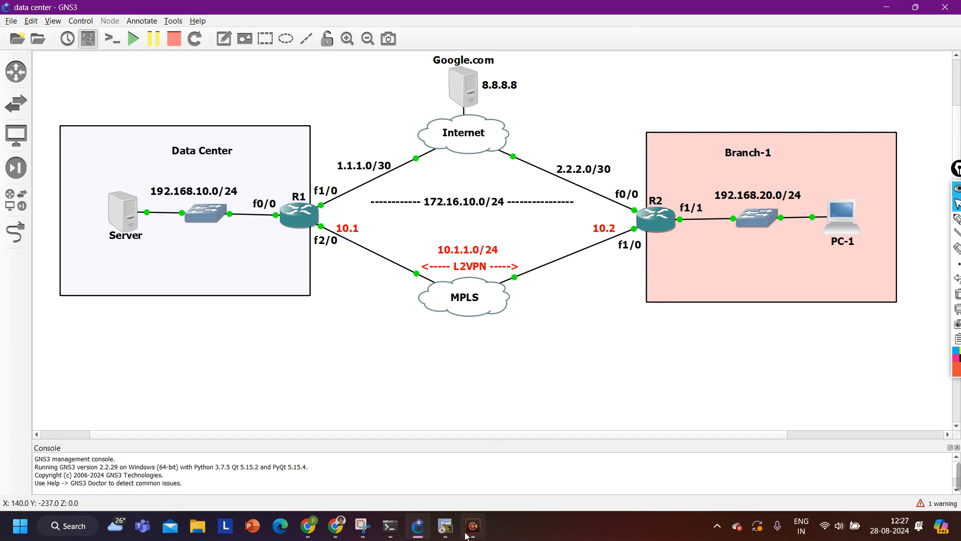
pyautogui.click(444, 535)
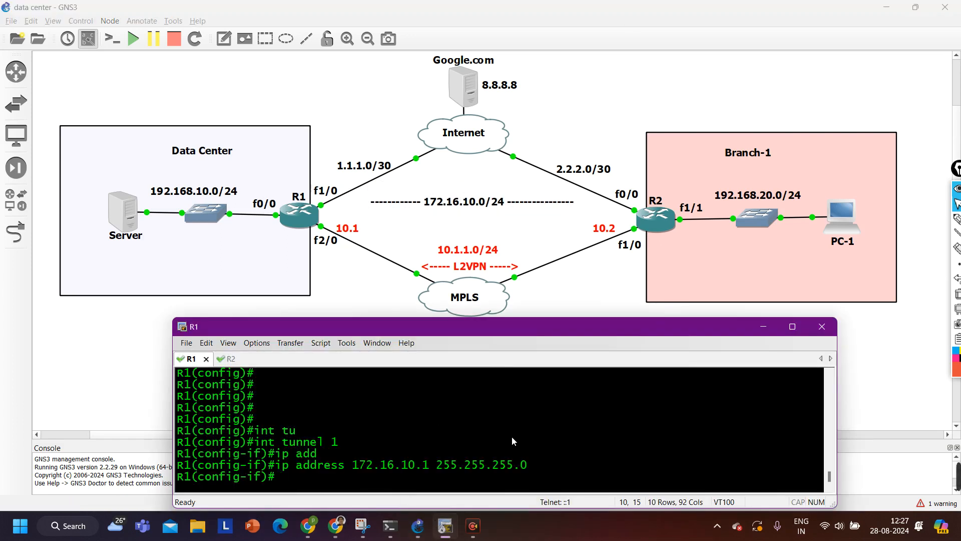
# On R2, create interface Tunnel 1 with tunnel source fastEthernet 0/0
pyautogui.hotkey('ctrl', 'Tab')
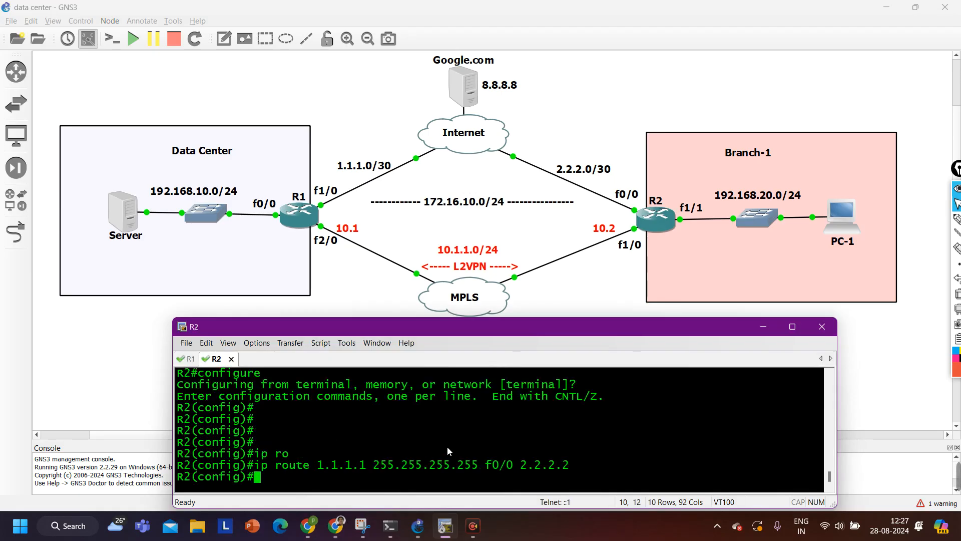
pyautogui.write('int tu')
pyautogui.press('Tab')
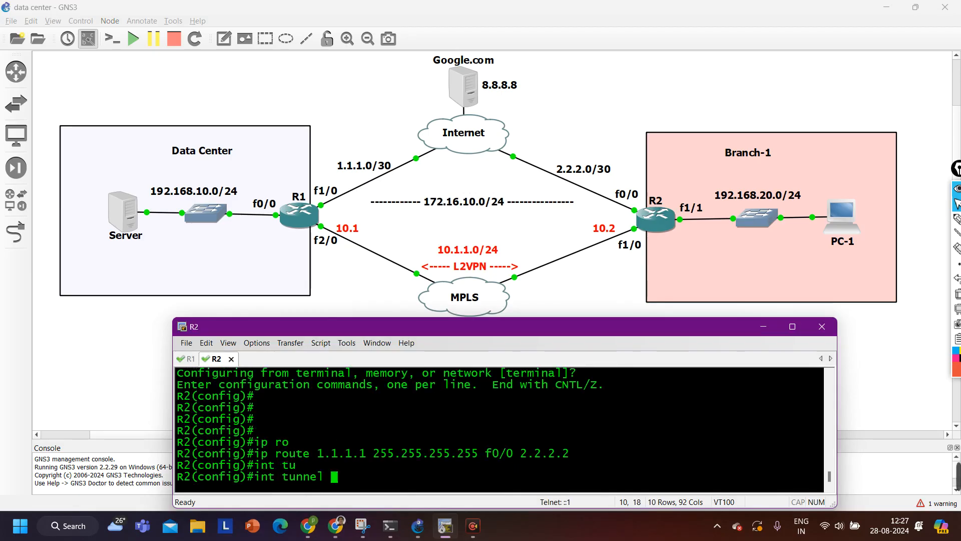
pyautogui.write('1')
pyautogui.press('Return')
pyautogui.write('tun')
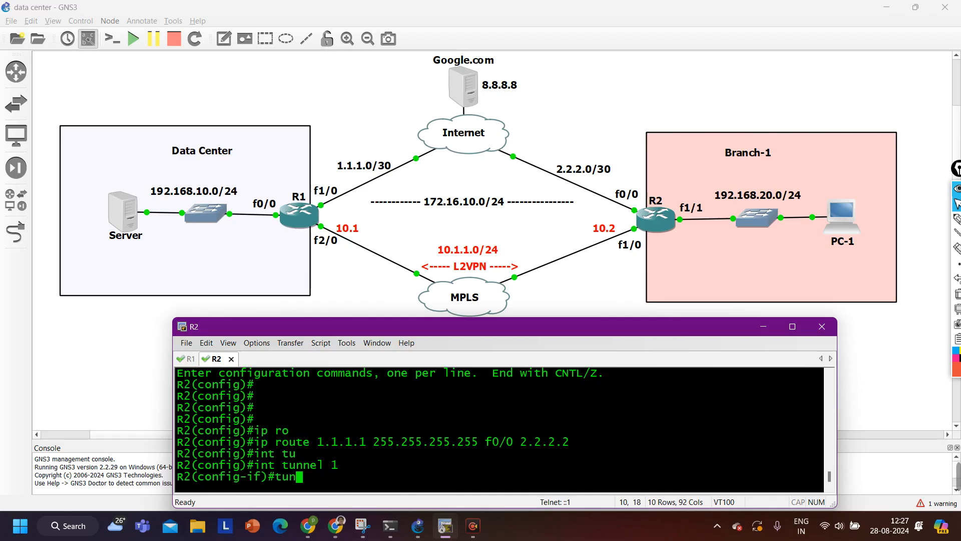
pyautogui.press('Tab')
pyautogui.write('so')
pyautogui.press('Tab')
pyautogui.write('fas')
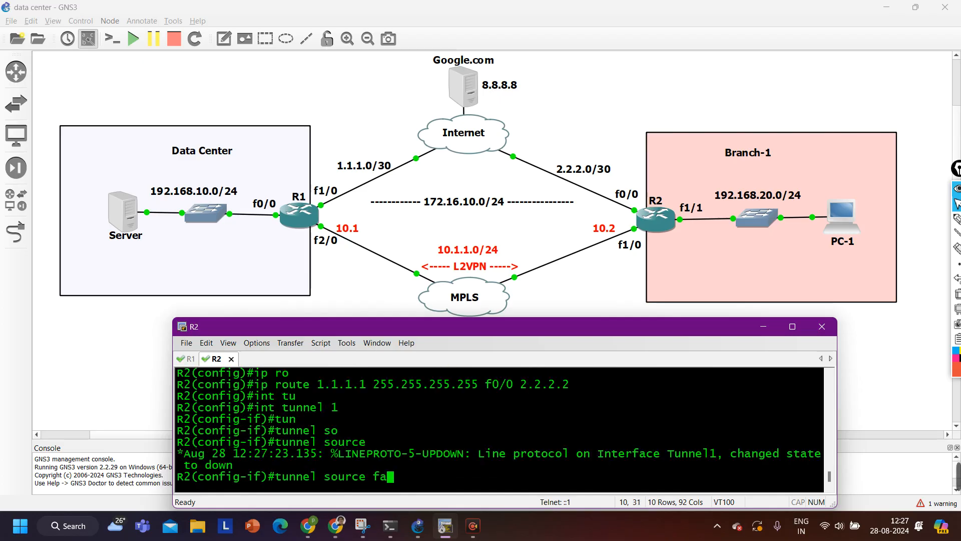
pyautogui.press('Tab')
pyautogui.write('0/0')
pyautogui.press('Return')
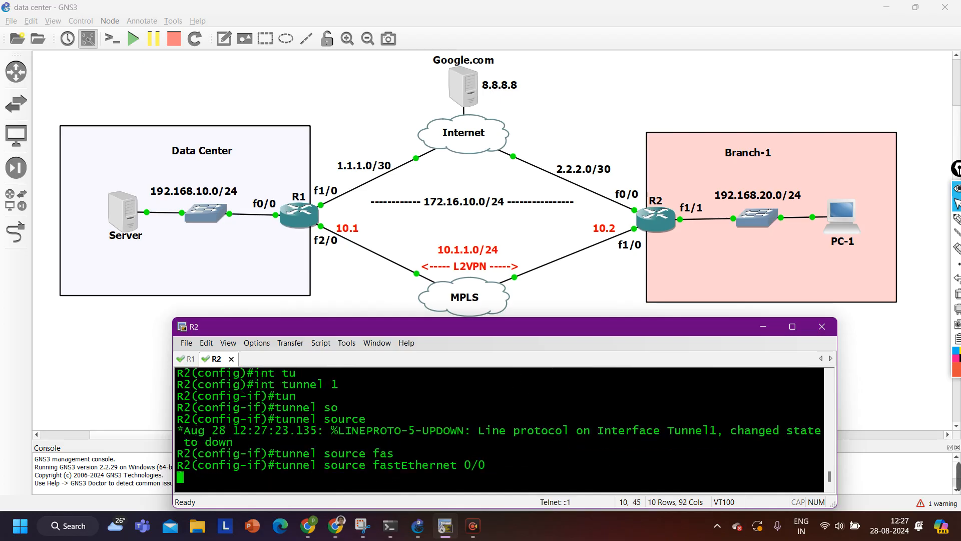
# Set R2's Tunnel 1 destination to 1.1.1.1 and note the line protocol coming up
pyautogui.write('tun')
pyautogui.press('Tab')
pyautogui.write('des')
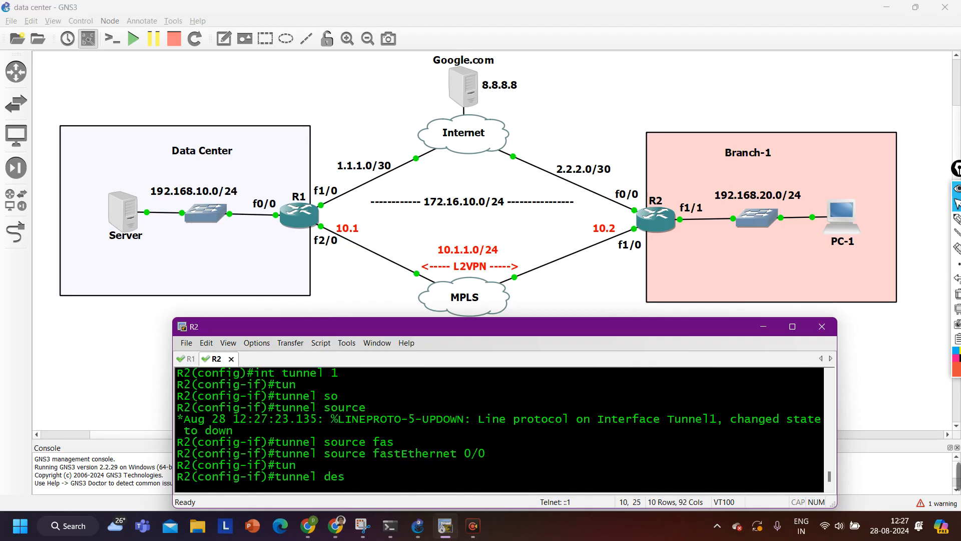
pyautogui.press('Tab')
pyautogui.write('1.11.1')
pyautogui.press('BackSpace')
pyautogui.press('BackSpace')
pyautogui.press('BackSpace')
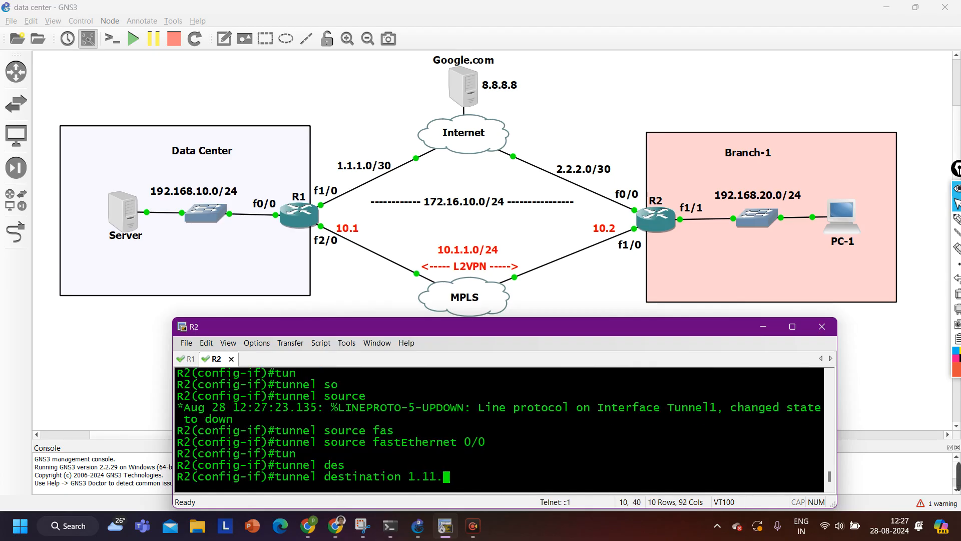
pyautogui.write('.1.1')
pyautogui.press('Return')
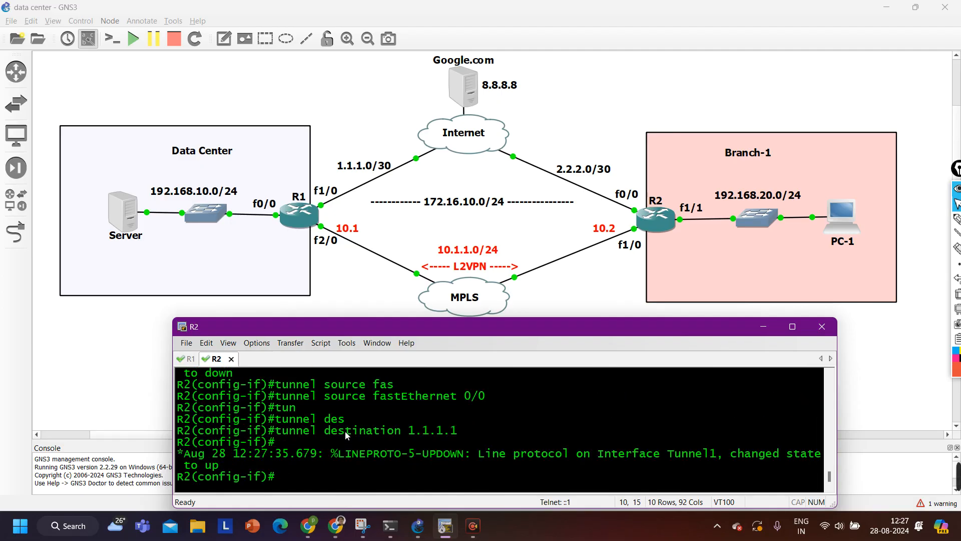
pyautogui.moveTo(241, 467); pyautogui.dragTo(192, 458)
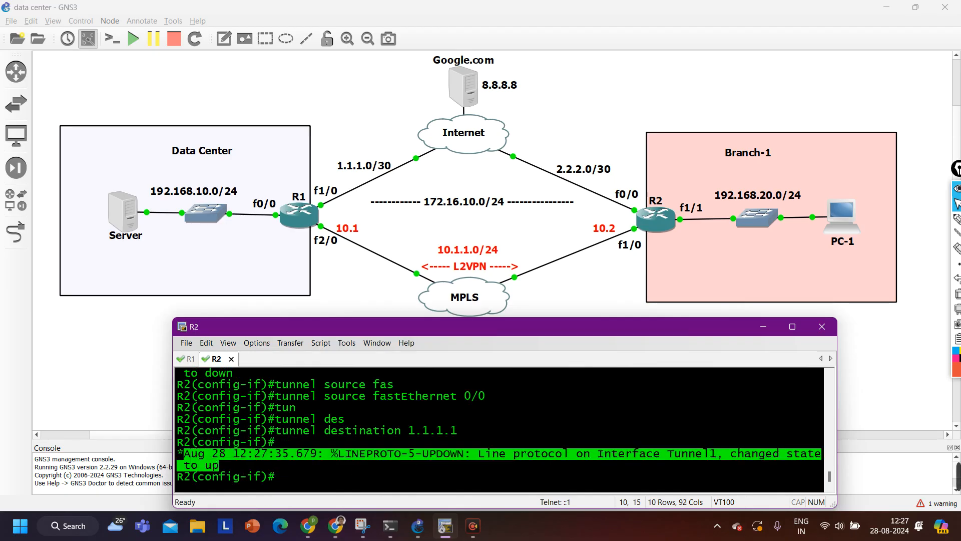
# Assign R2's Tunnel 1 IP 172.16.10.2 255.255.255.0, then run 'do show int tun 1'
pyautogui.write('ip add')
pyautogui.press('Tab')
pyautogui.write('1')
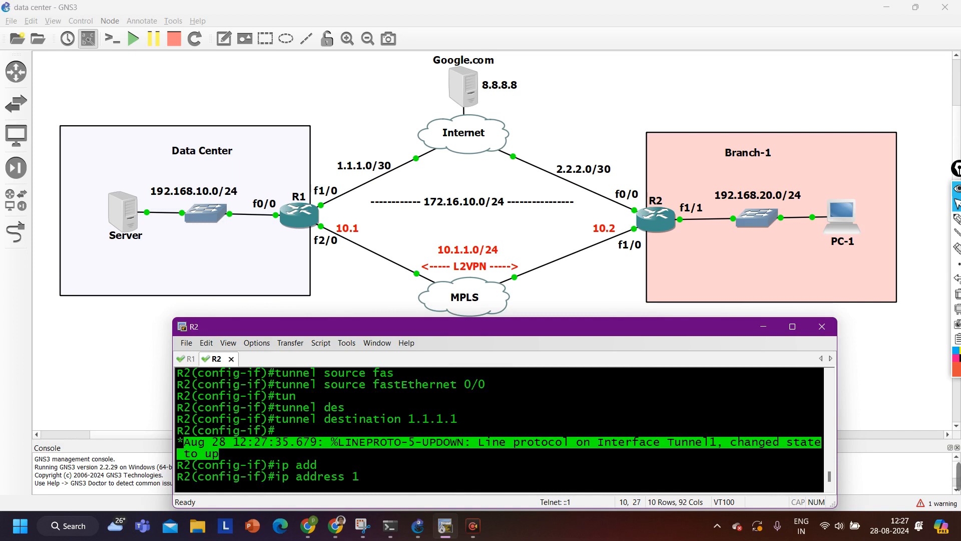
pyautogui.write('72.16.10.2 255.255.255.0')
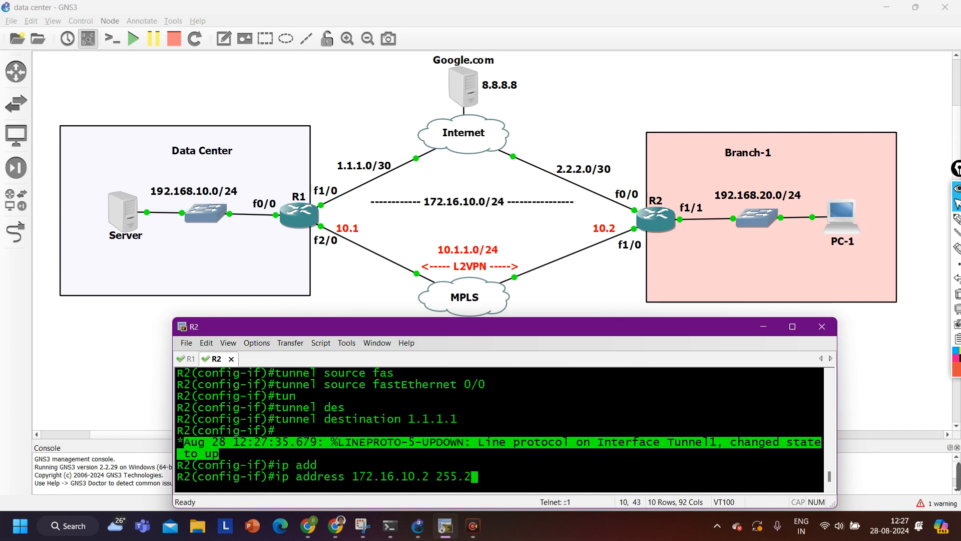
pyautogui.press('Return')
pyautogui.press('Return')
pyautogui.press('Return')
pyautogui.press('Return')
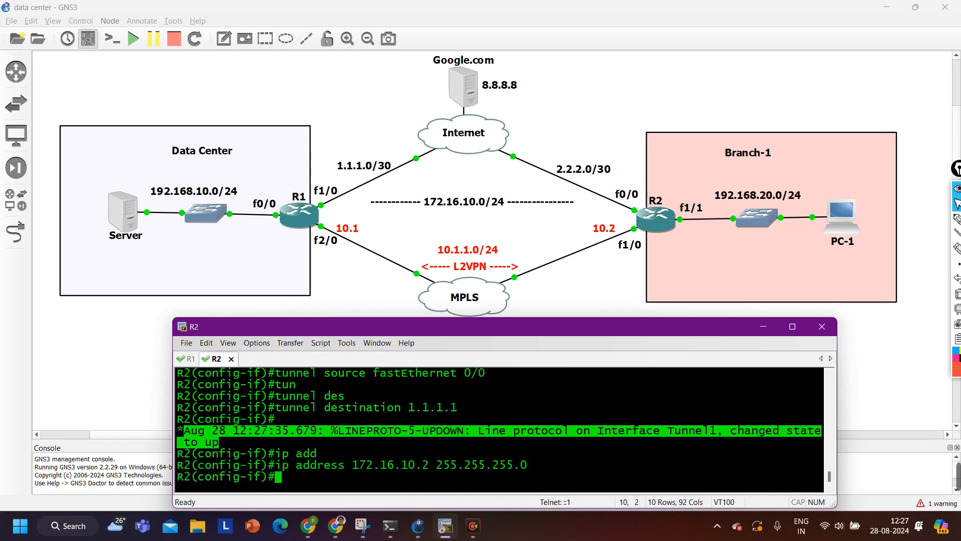
pyautogui.write('d')
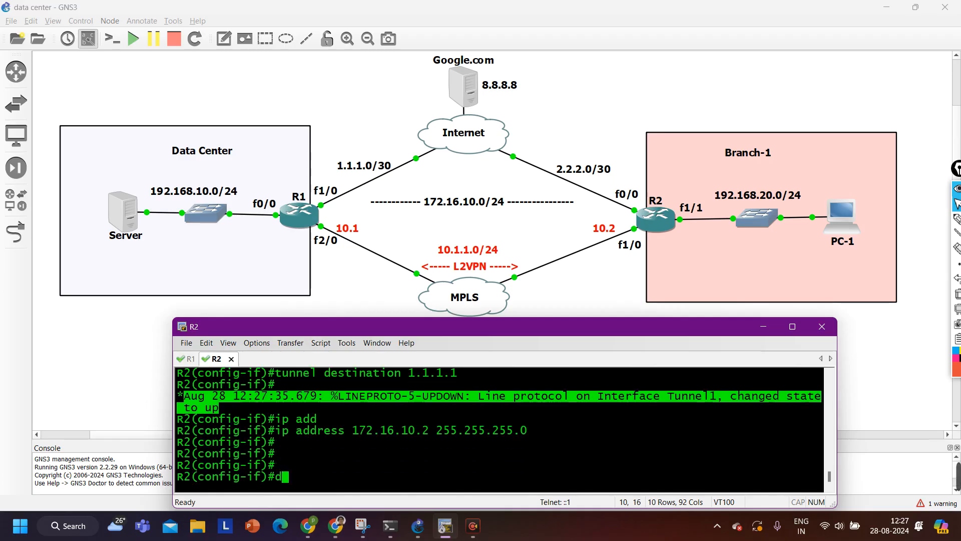
pyautogui.write('o show int')
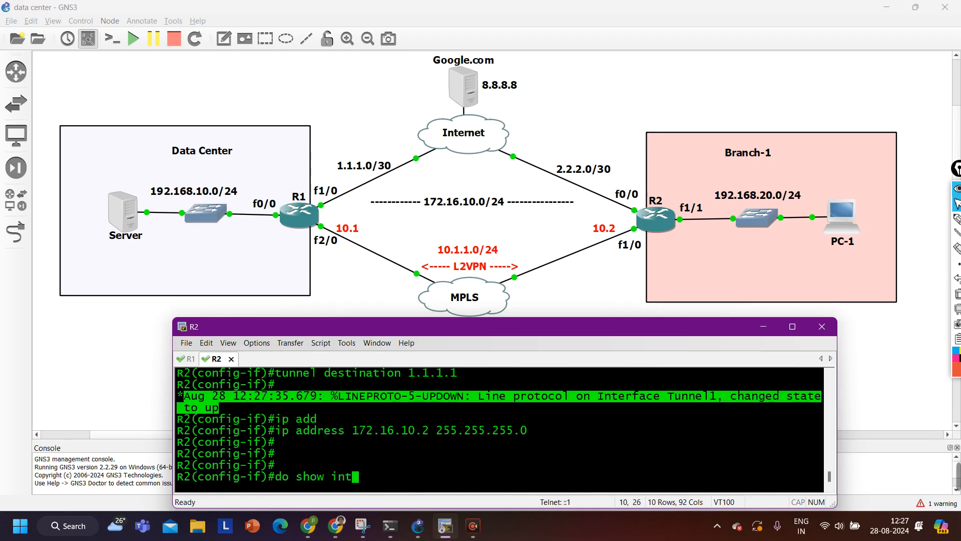
pyautogui.write(' tun 1')
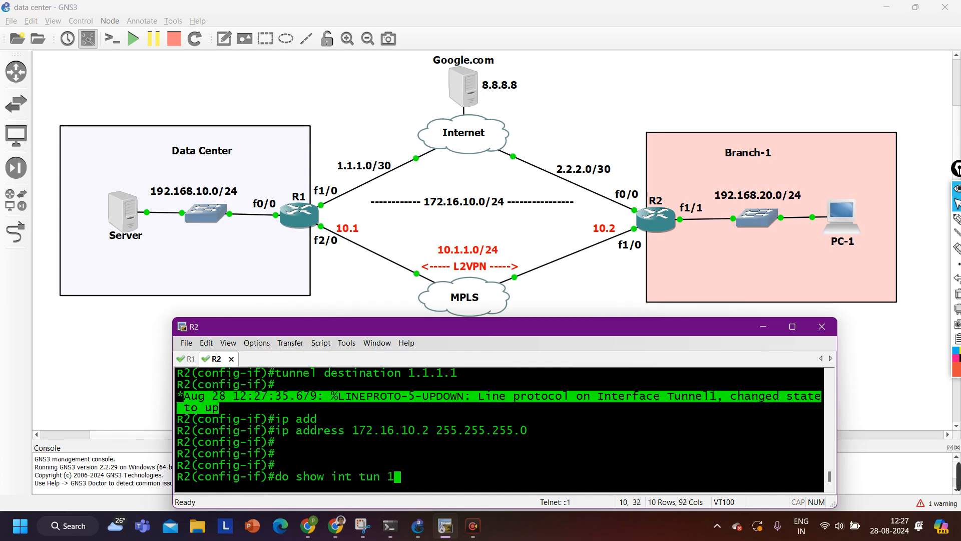
pyautogui.press('Return')
# Review the show interface output: Tunnel1 up, source 2.2.2.1, destination 1.1.1.1
pyautogui.scroll(3, 261, 429)
pyautogui.scroll(3, 260, 429)
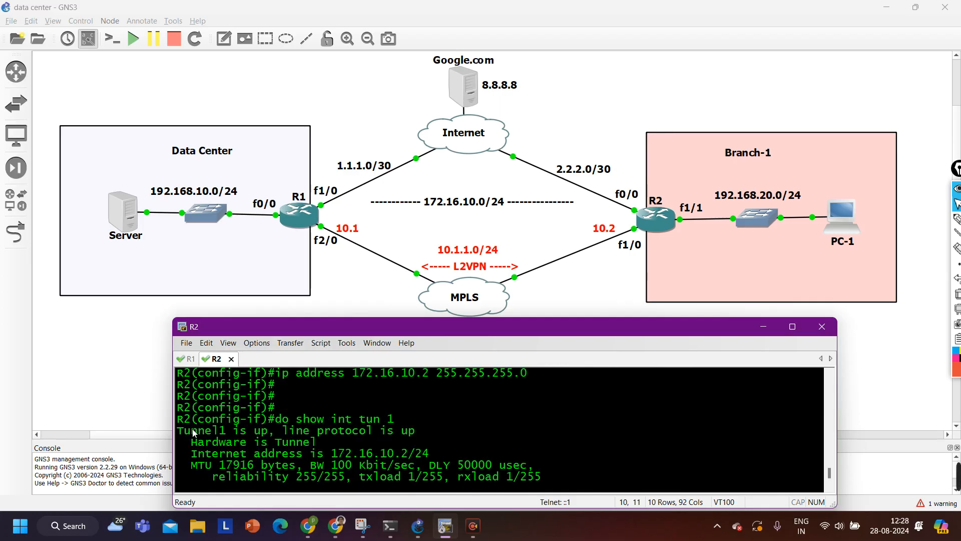
pyautogui.moveTo(194, 433); pyautogui.dragTo(425, 431)
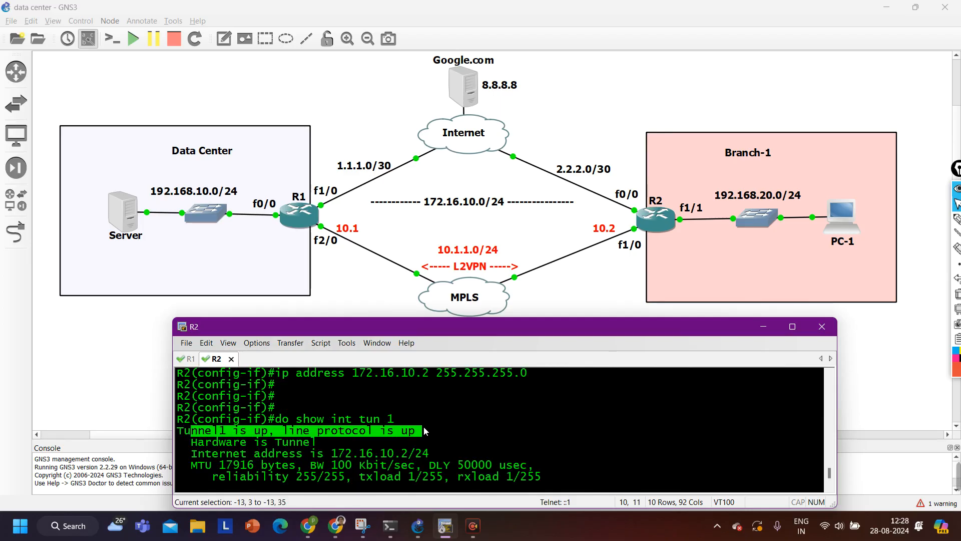
pyautogui.scroll(-2, 424, 430)
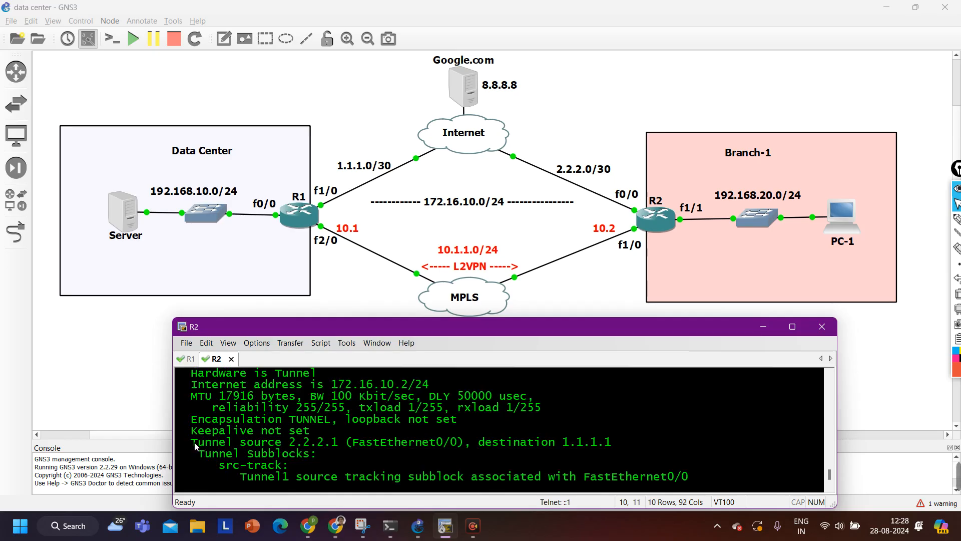
pyautogui.moveTo(194, 444); pyautogui.dragTo(345, 442)
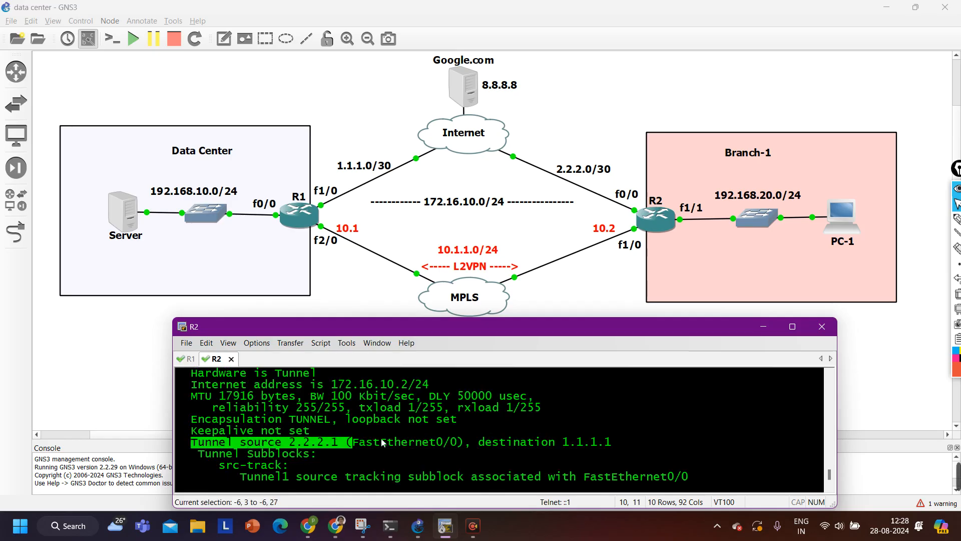
pyautogui.moveTo(192, 443); pyautogui.dragTo(617, 445)
pyautogui.scroll(-3, 536, 448)
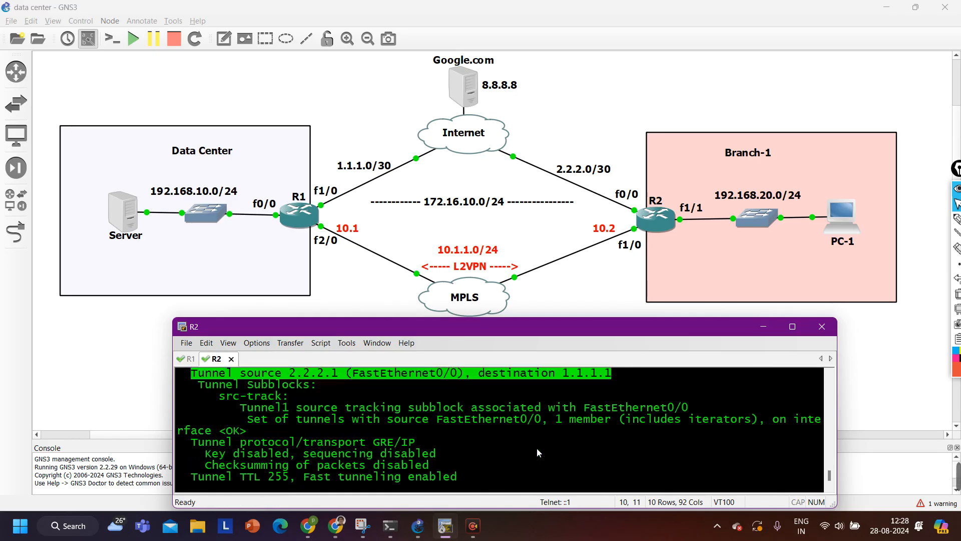
pyautogui.scroll(1, 536, 448)
pyautogui.scroll(-2, 464, 414)
# Run 'do show run int tun 1' and highlight the address, source and destination lines
pyautogui.write('q')
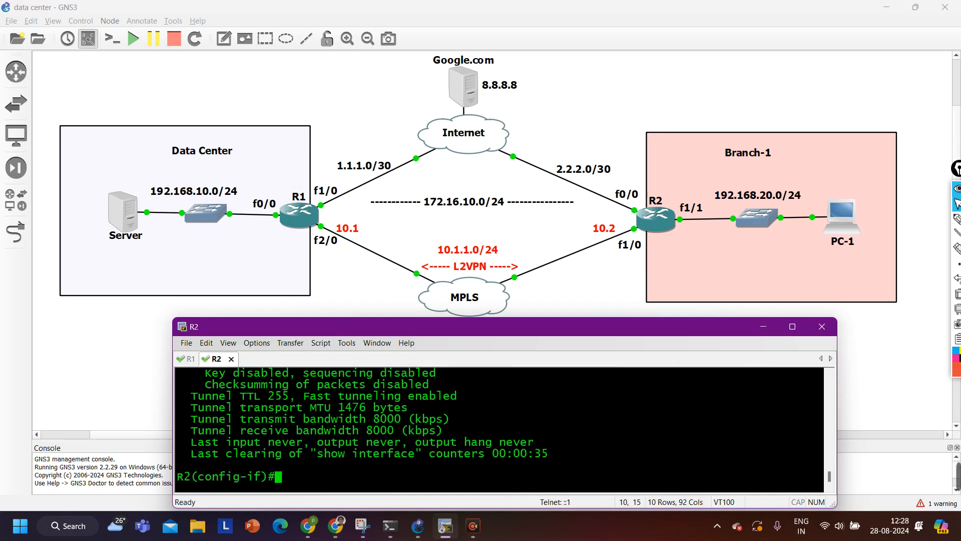
pyautogui.write('do show ')
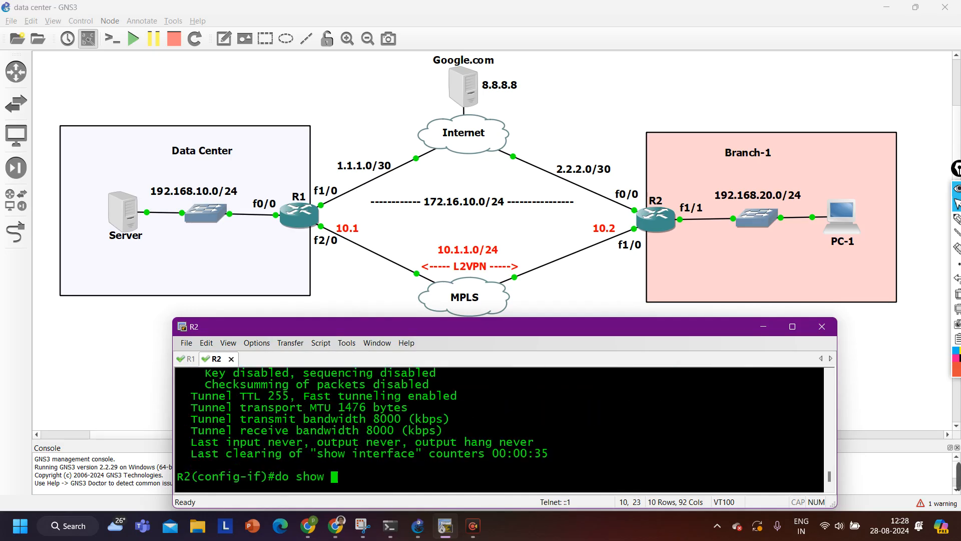
pyautogui.write('run int tun 1')
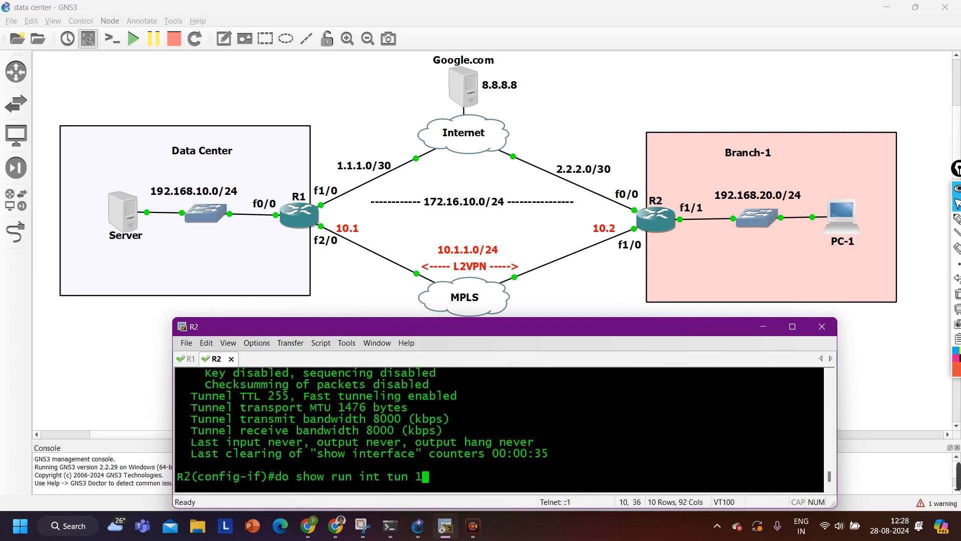
pyautogui.press('Return')
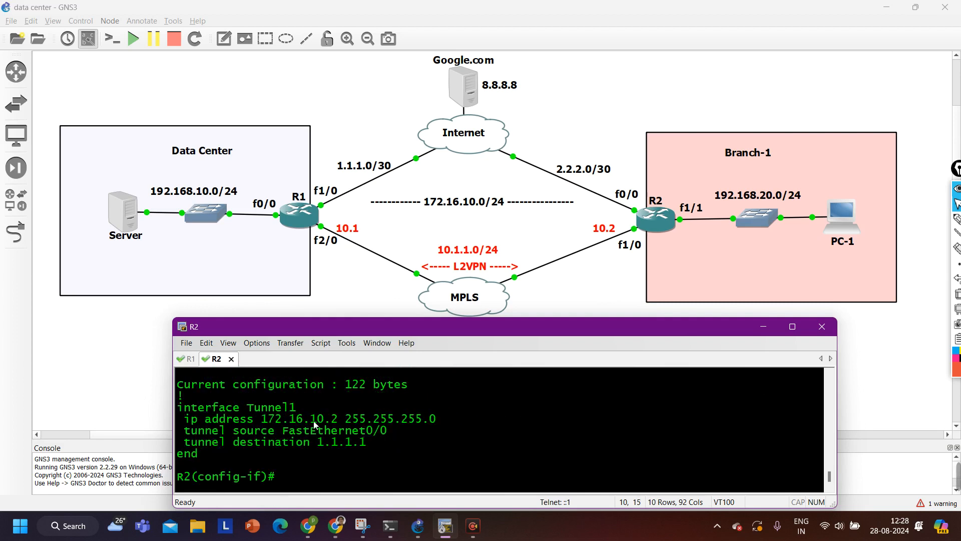
pyautogui.moveTo(184, 418); pyautogui.dragTo(386, 441)
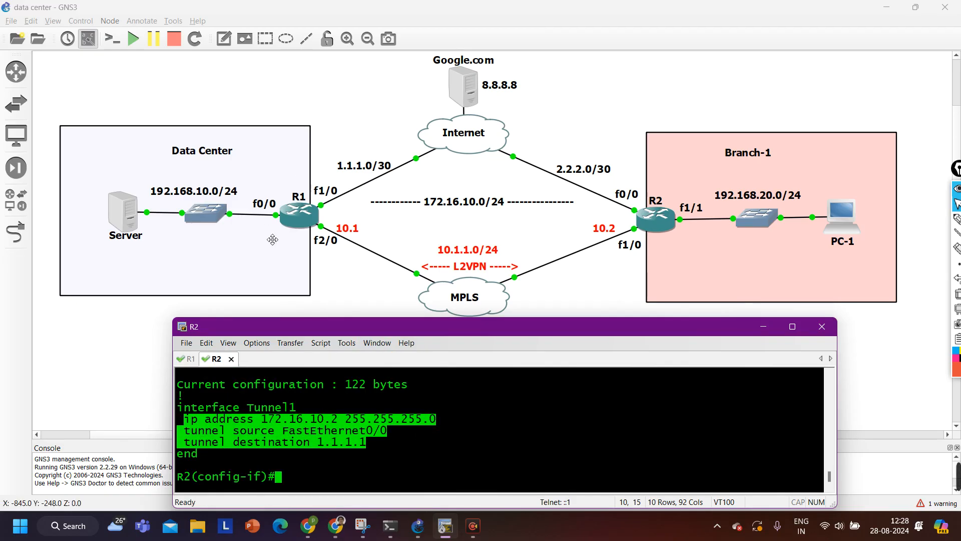
pyautogui.moveTo(402, 445); pyautogui.dragTo(159, 426)
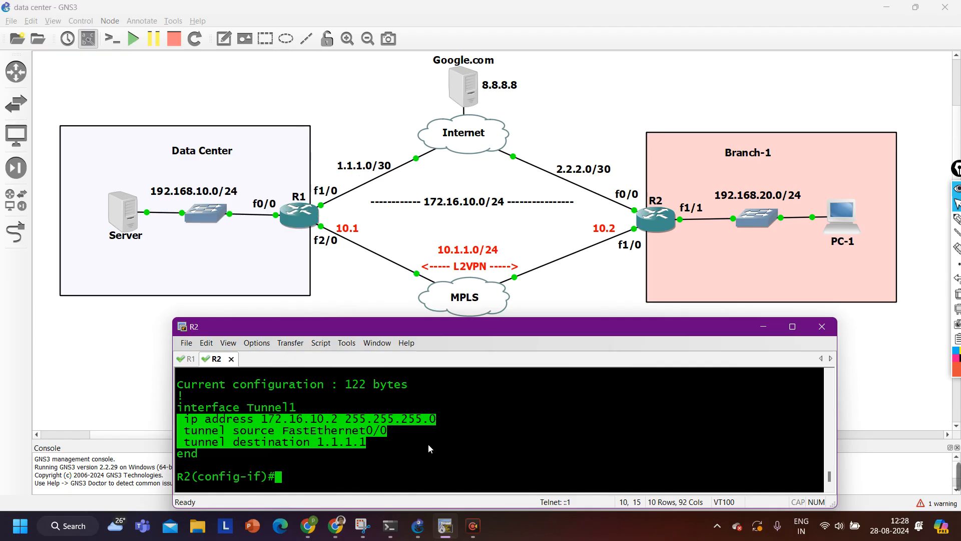
pyautogui.click(391, 441)
pyautogui.moveTo(391, 441); pyautogui.dragTo(310, 442)
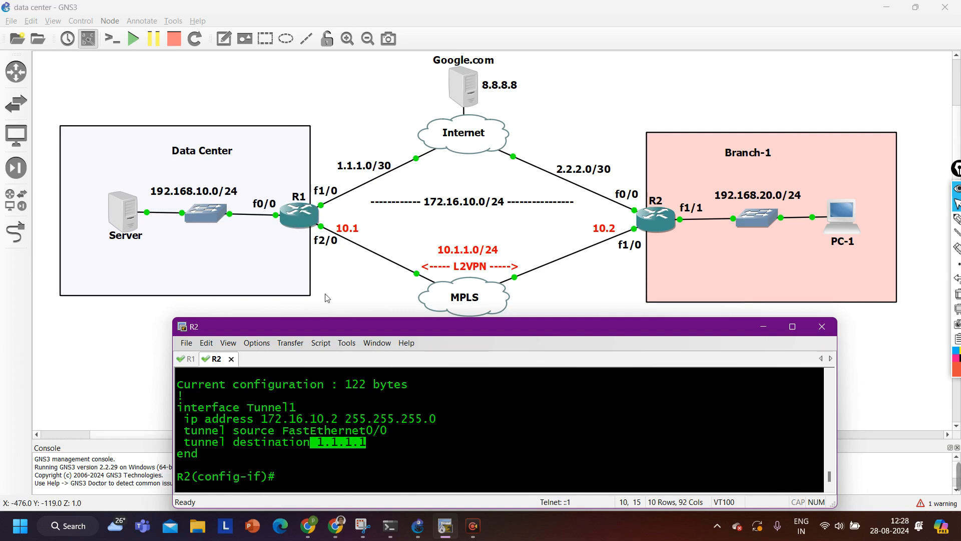
# Exit interface mode on R2 and R1, then ping 172.16.10.2 from R1 with 100 percent success
pyautogui.write('exi')
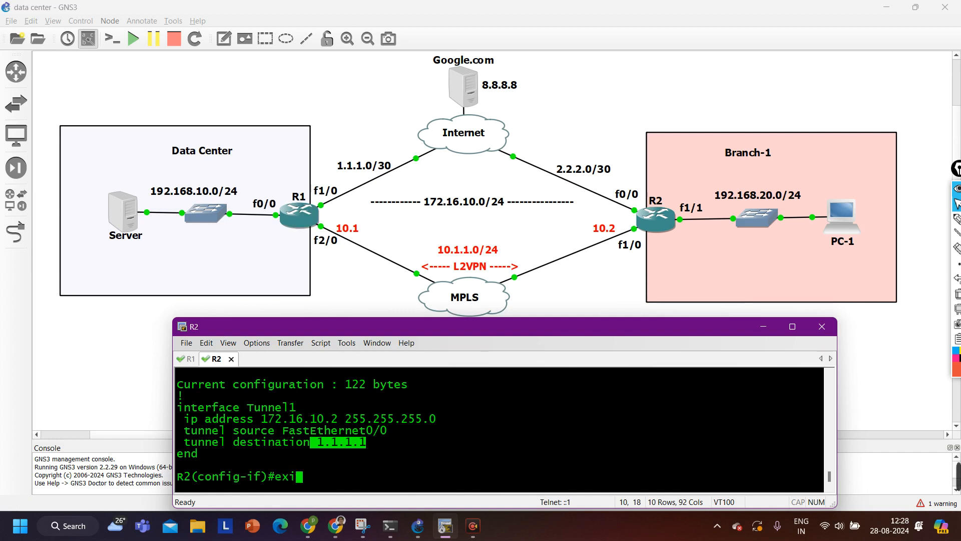
pyautogui.press('Return')
pyautogui.press('Return')
pyautogui.press('Return')
pyautogui.press('Return')
pyautogui.press('Return')
pyautogui.press('Return')
pyautogui.press('Return')
pyautogui.press('Return')
pyautogui.press('Return')
pyautogui.press('Return')
pyautogui.hotkey('ctrl', 'Tab')
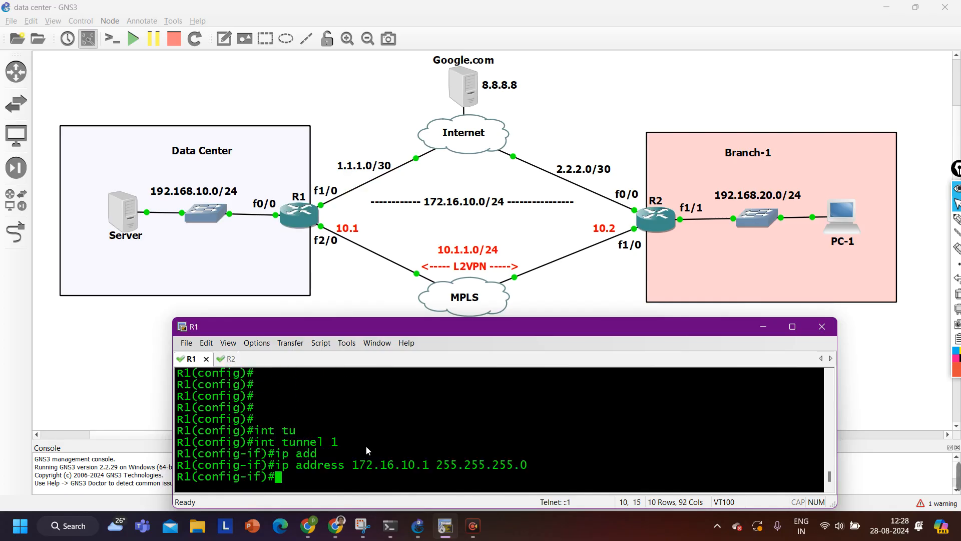
pyautogui.press('Return')
pyautogui.write('exi')
pyautogui.press('Return')
pyautogui.press('Return')
pyautogui.press('Return')
pyautogui.press('Return')
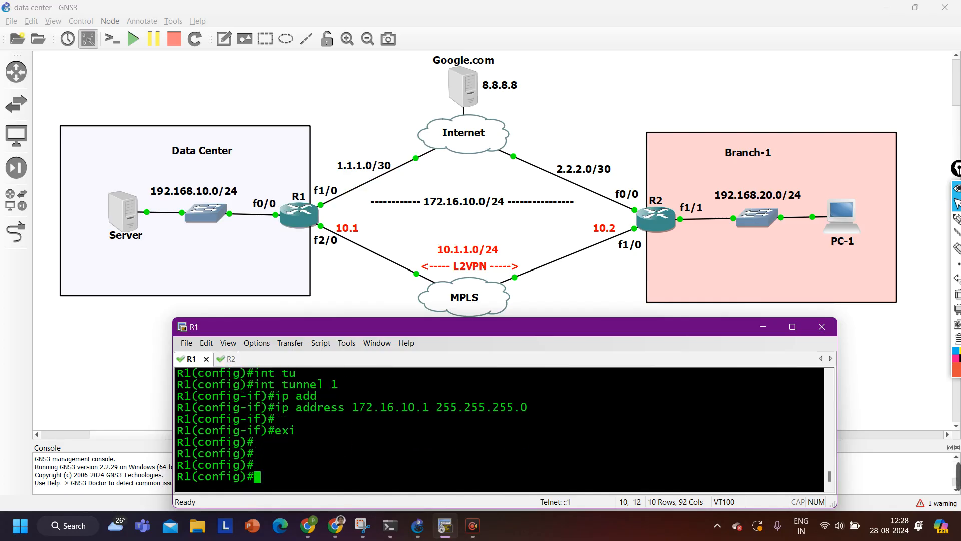
pyautogui.write('do ping 172.16.')
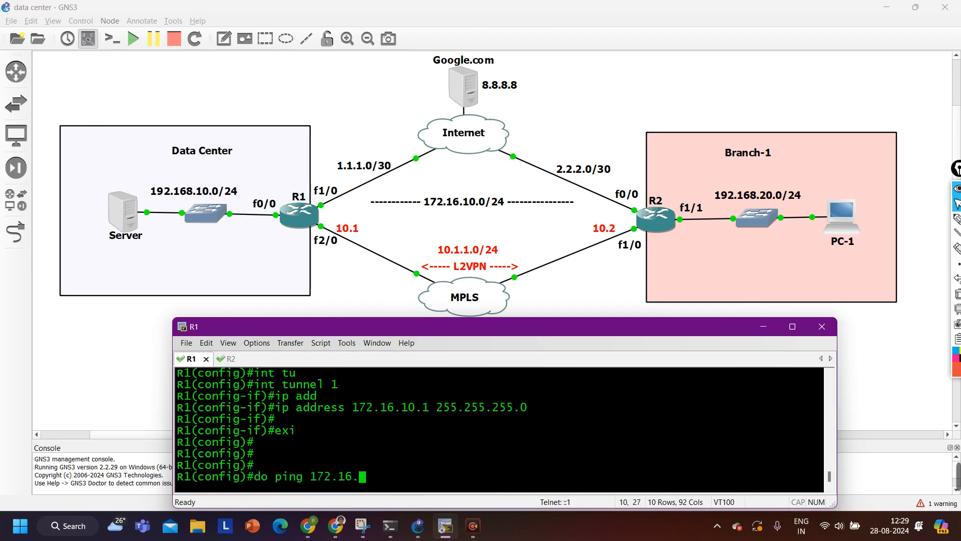
pyautogui.write('10.2')
pyautogui.press('Return')
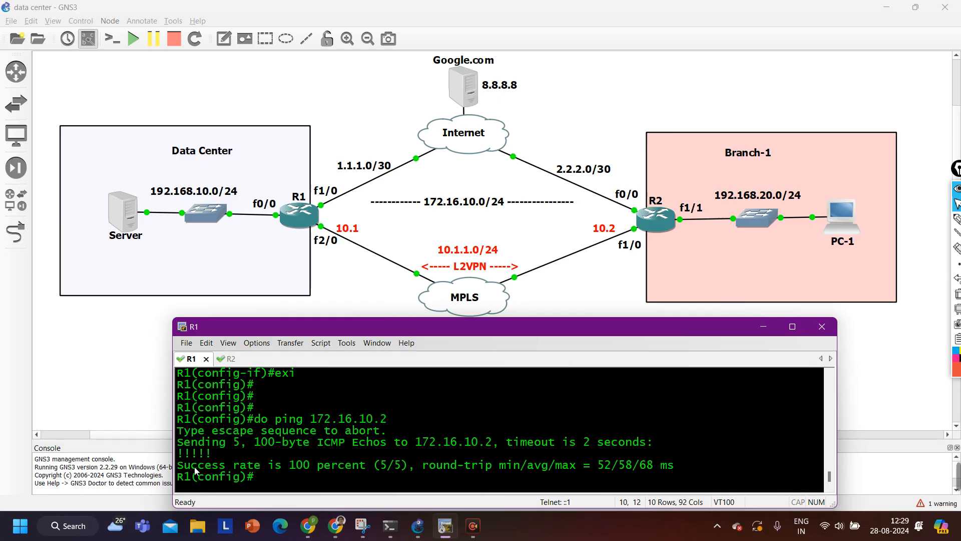
pyautogui.moveTo(195, 470); pyautogui.dragTo(358, 466)
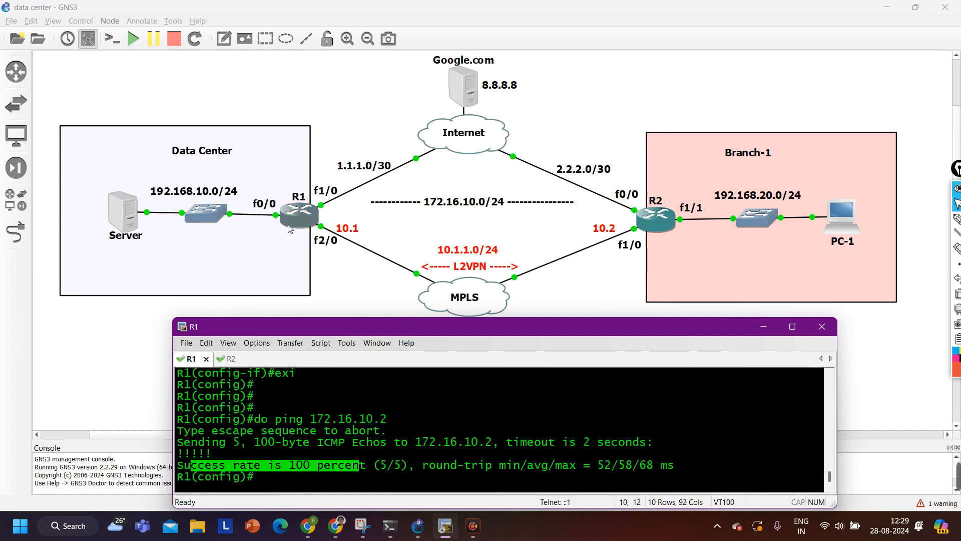
# On R1, enter OSPF process 1 configuration with 'router ospf 1'
pyautogui.click(342, 455)
pyautogui.press('Return')
pyautogui.press('Return')
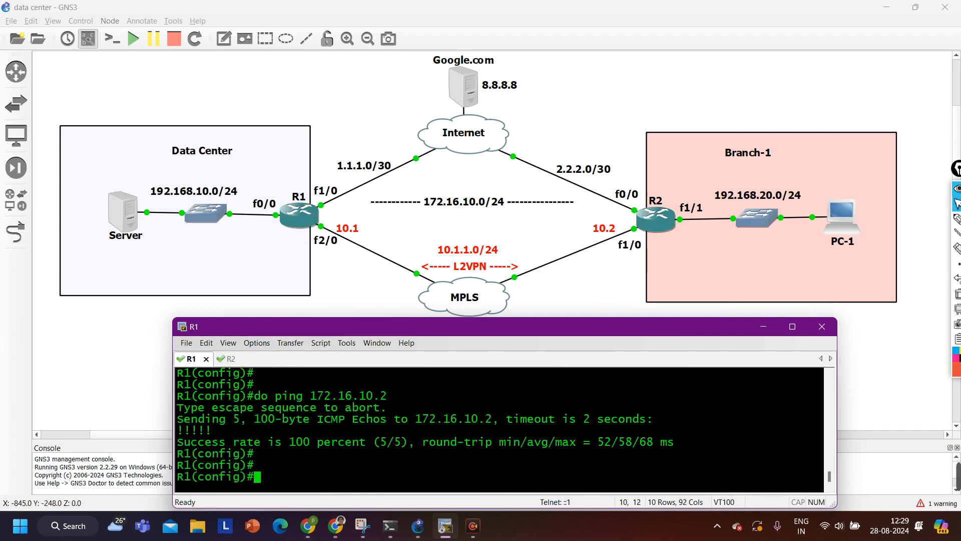
pyautogui.write('ro')
pyautogui.press('Tab')
pyautogui.write('uter os')
pyautogui.press('Tab')
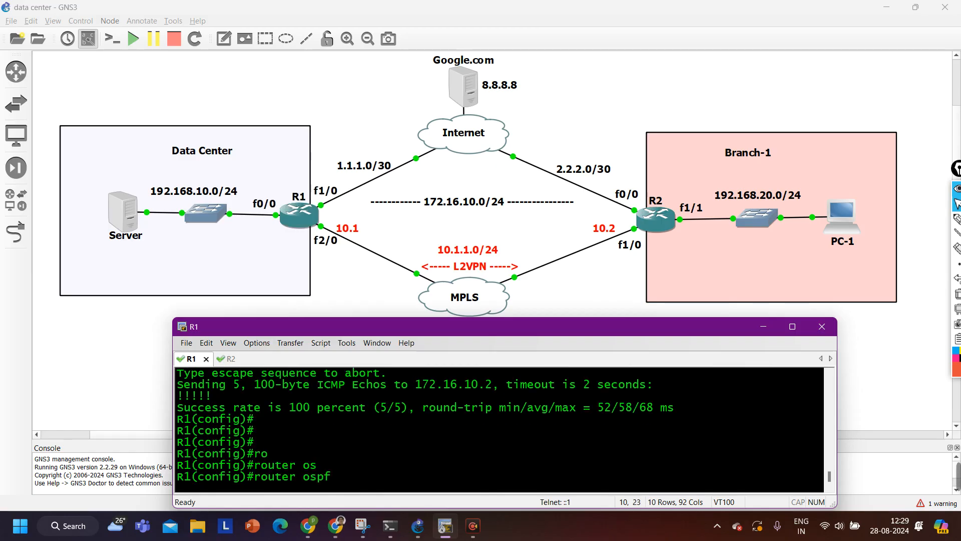
pyautogui.write('1')
pyautogui.press('Return')
# Add network 172.16.10.0 0.0.0.255 to area 0 in R1's OSPF process
pyautogui.write('net')
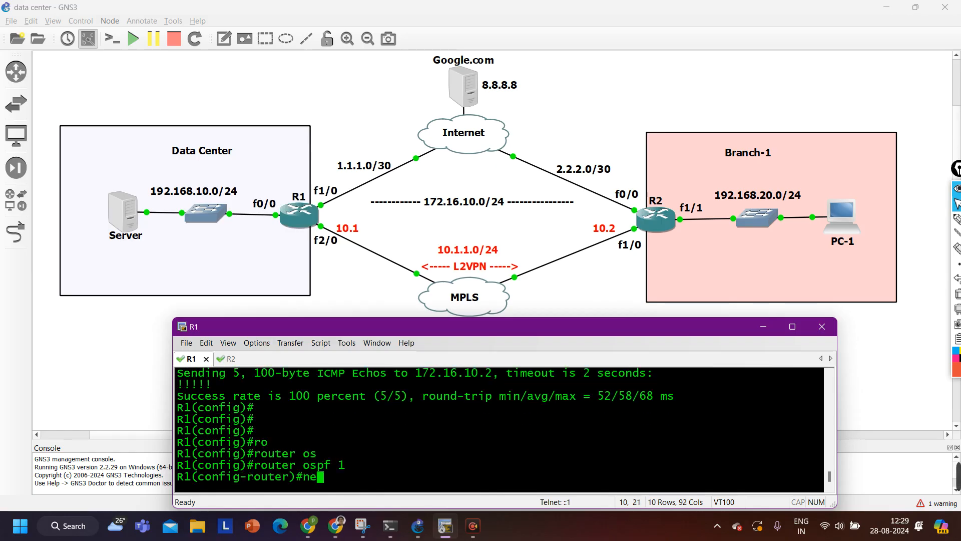
pyautogui.press('Tab')
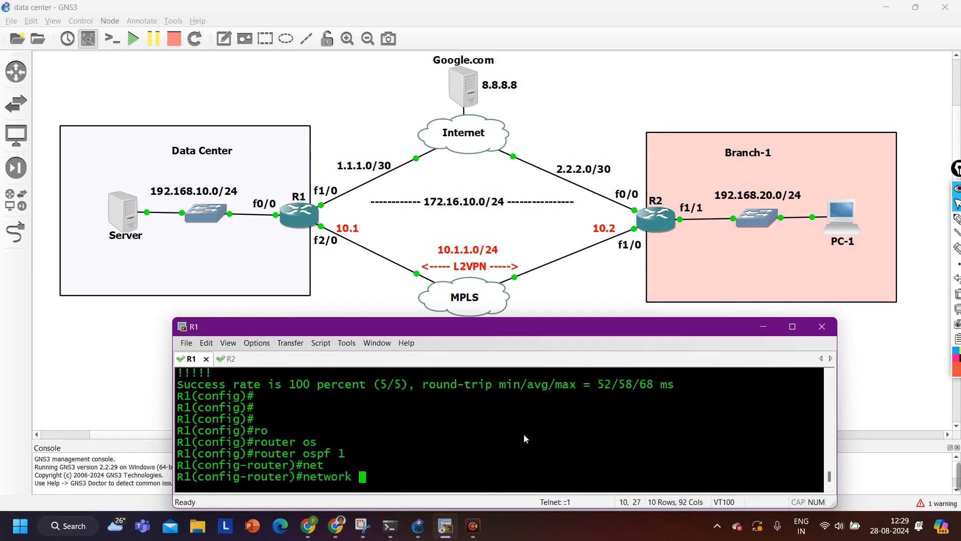
pyautogui.write('172.16.10.0')
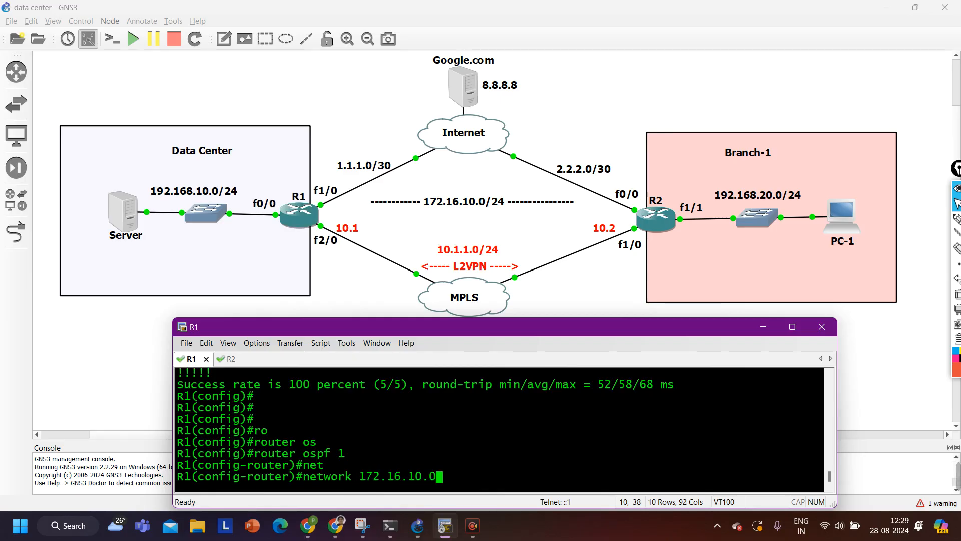
pyautogui.write(' 0.0.0.25')
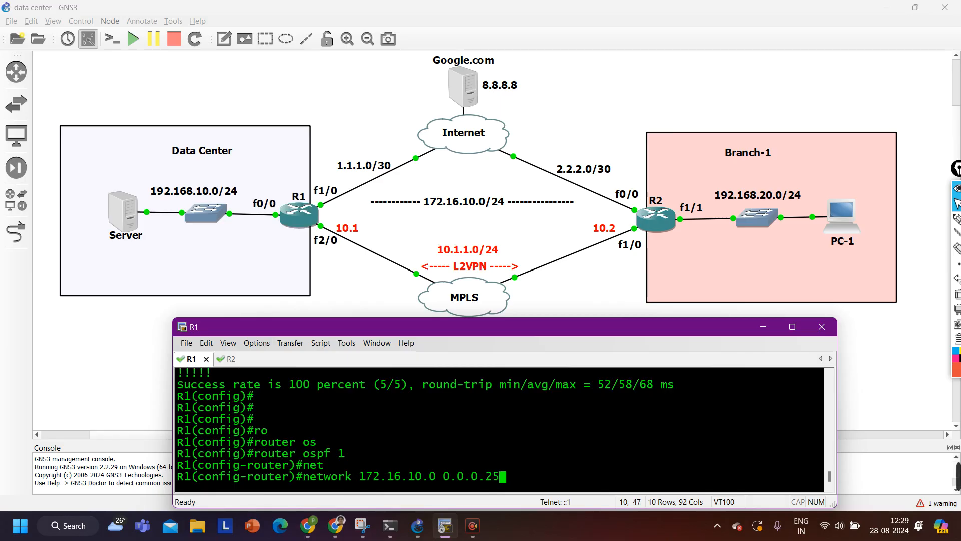
pyautogui.write('5 ar')
pyautogui.press('Tab')
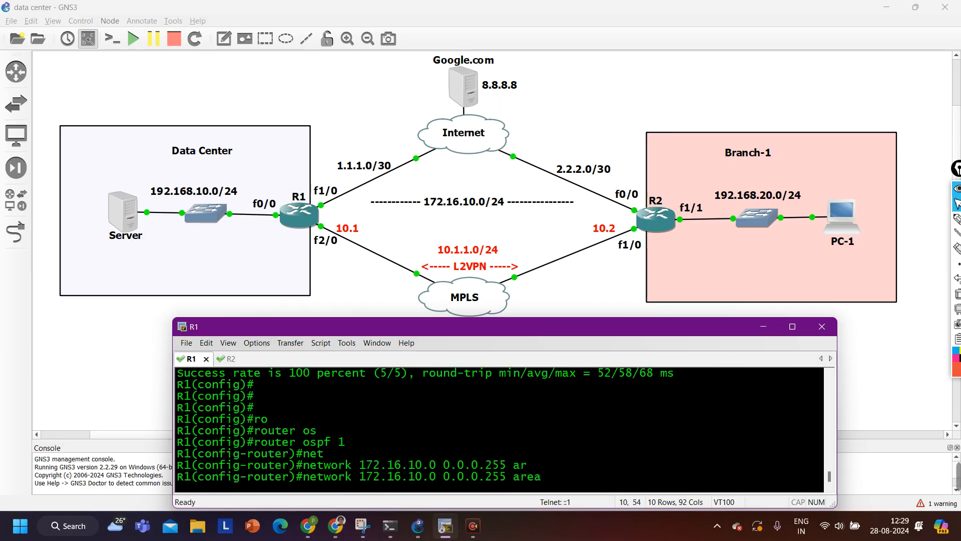
pyautogui.write('0')
pyautogui.press('Return')
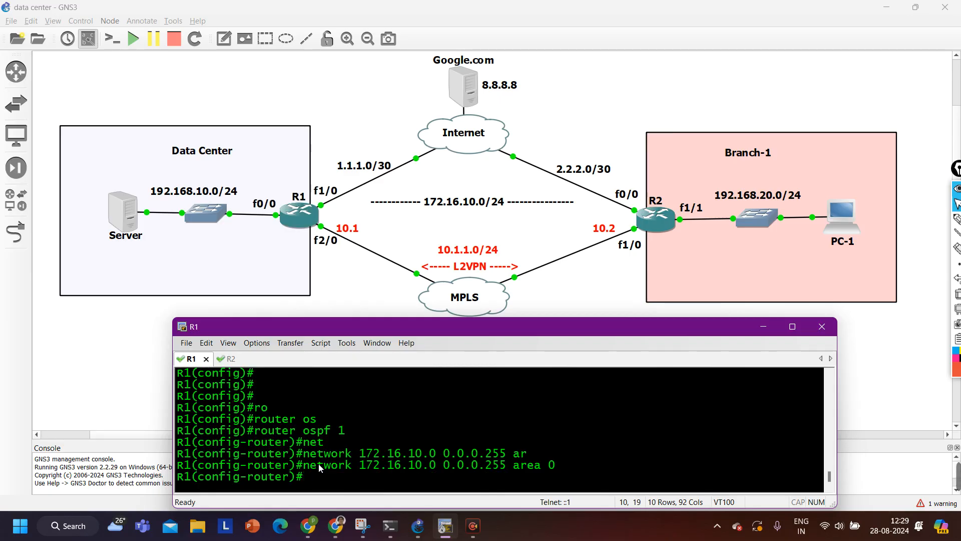
pyautogui.hotkey('ctrl', 'Tab')
# On R2, add network 172.16.10.0 0.0.0.255 area 0 under router ospf 1, watching the adjacency reach FULL
pyautogui.write('ro')
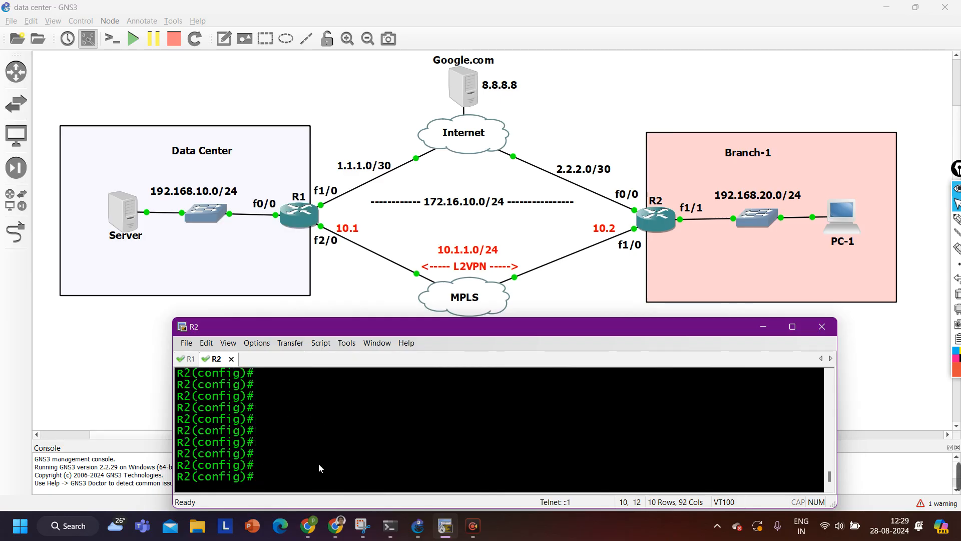
pyautogui.press('Tab')
pyautogui.write('os 1')
pyautogui.press('Return')
pyautogui.write('net')
pyautogui.press('Tab')
pyautogui.write('1')
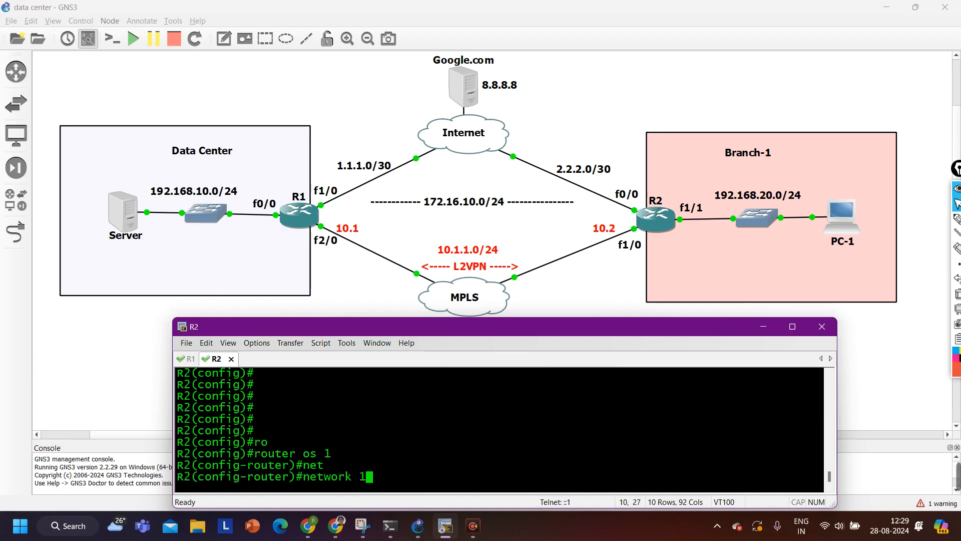
pyautogui.write('72.16.')
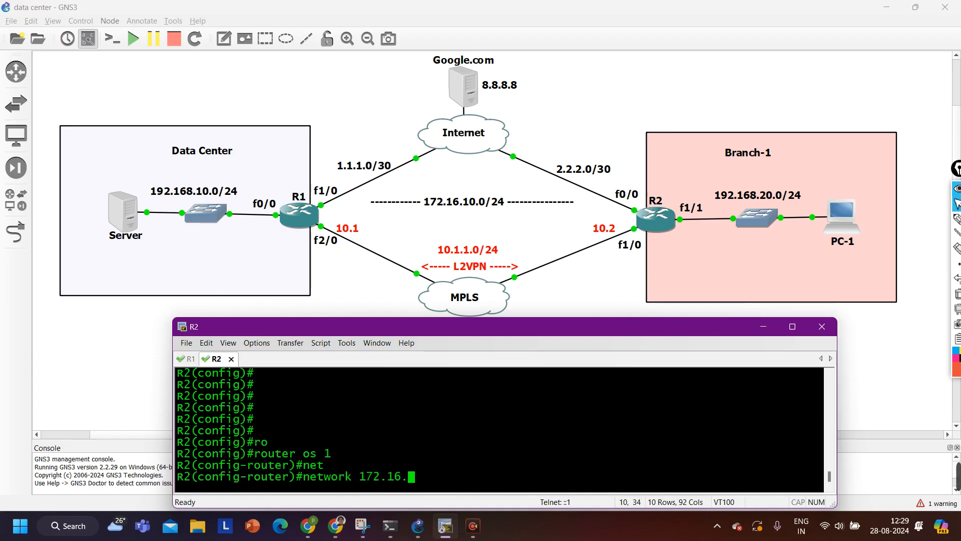
pyautogui.write('10.0 0.0.0')
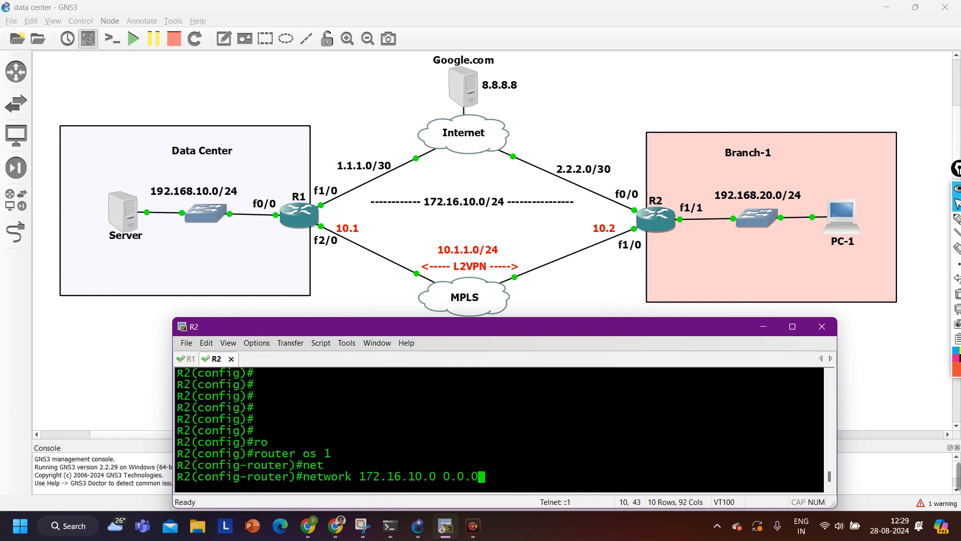
pyautogui.write('.')
pyautogui.write('255 ar')
pyautogui.press('Tab')
pyautogui.write('0')
pyautogui.press('Return')
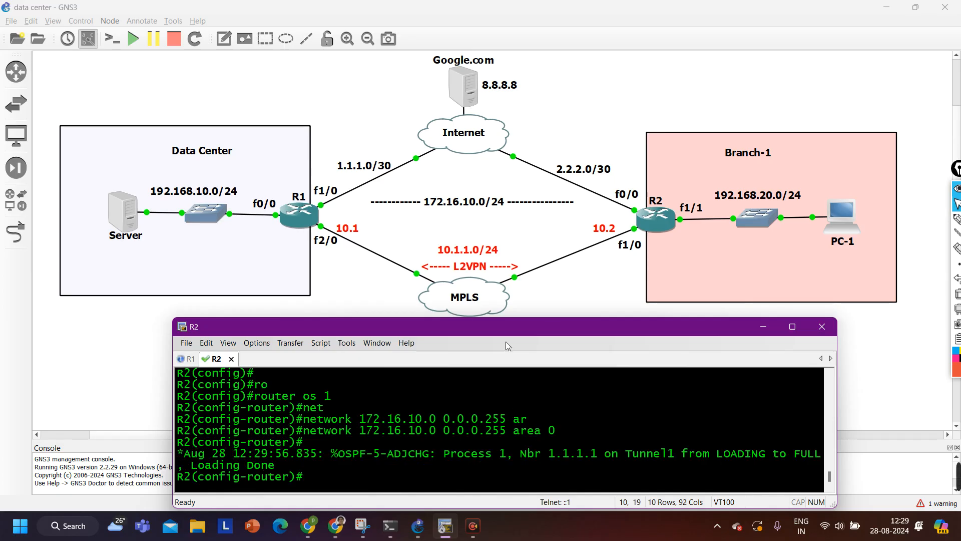
pyautogui.moveTo(275, 465); pyautogui.dragTo(178, 453)
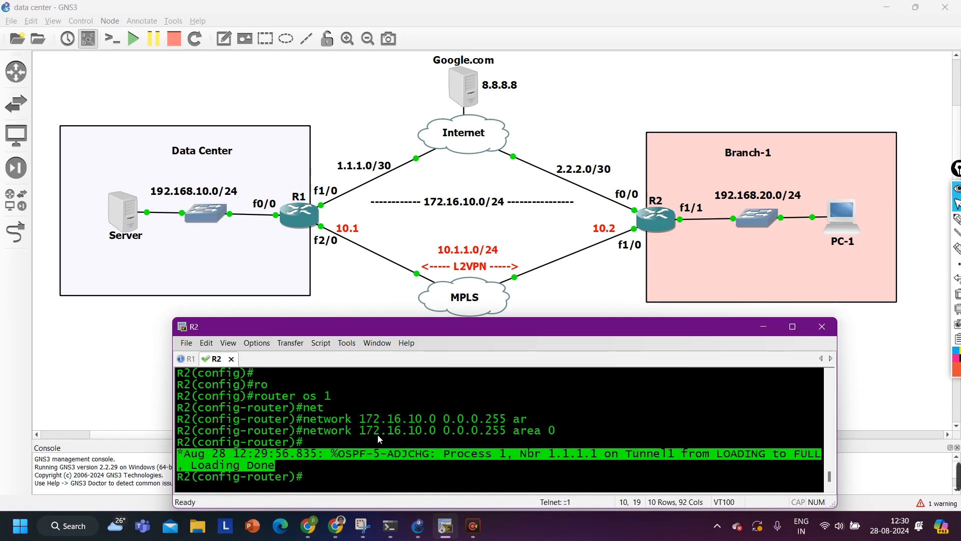
# Exit router configuration on R2 and return to R1's console
pyautogui.write('exi')
pyautogui.press('Return')
pyautogui.press('Return')
pyautogui.press('Return')
pyautogui.press('Return')
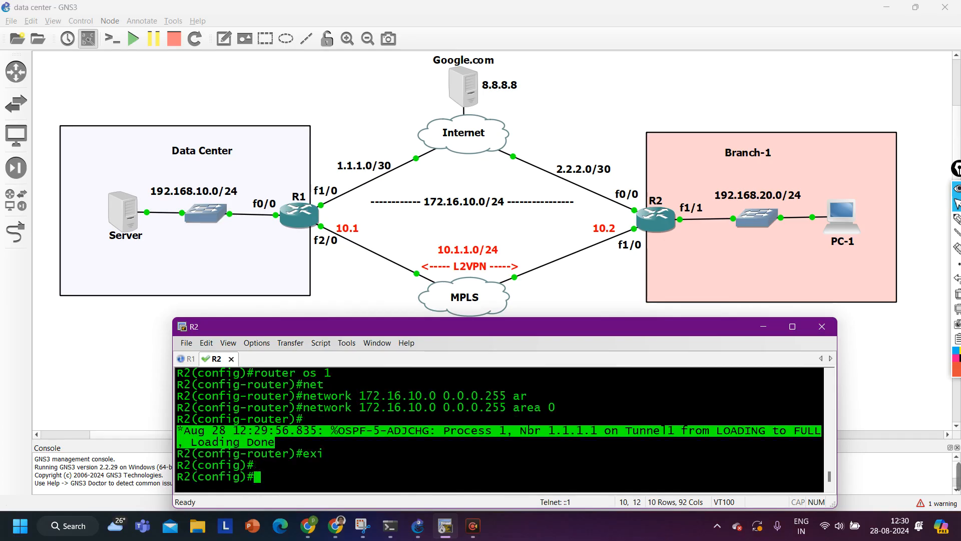
pyautogui.hotkey('ctrl', 'Tab')
pyautogui.press('Return')
pyautogui.press('Return')
# Exit router mode on R1 and run 'do show ip os nei', confirming FULL neighbors over Tunnel1 and FastEthernet2/0
pyautogui.write('exi')
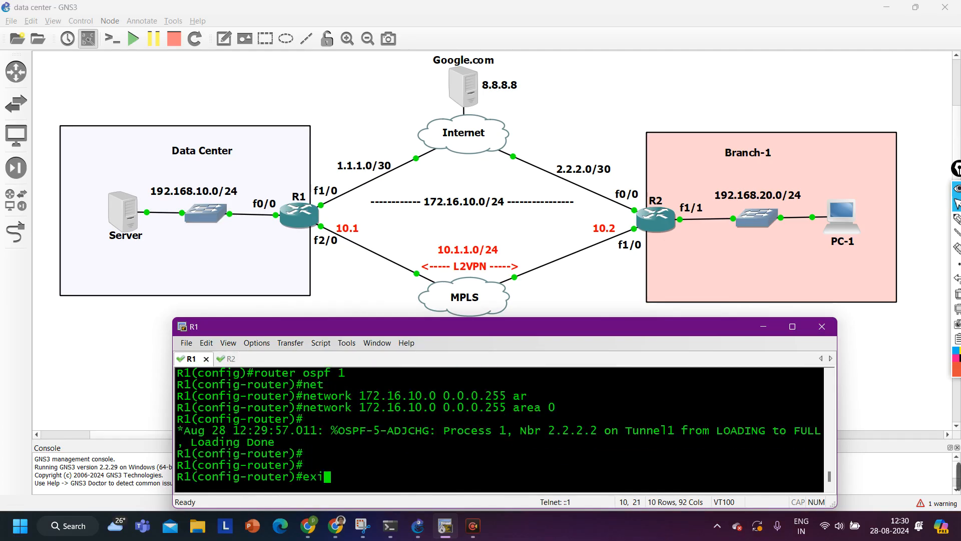
pyautogui.press('Return')
pyautogui.press('Return')
pyautogui.press('Return')
pyautogui.press('Return')
pyautogui.write('do sh')
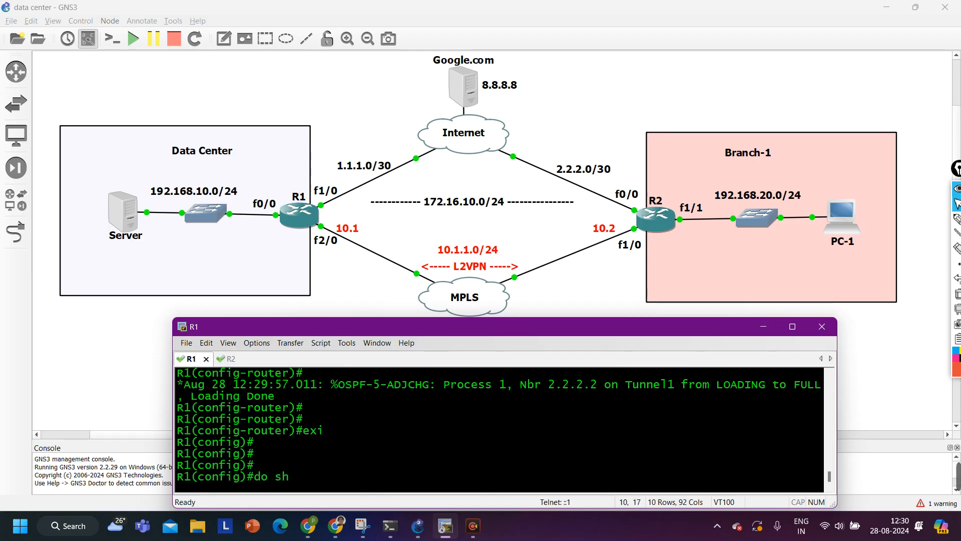
pyautogui.write('ow ip os nei')
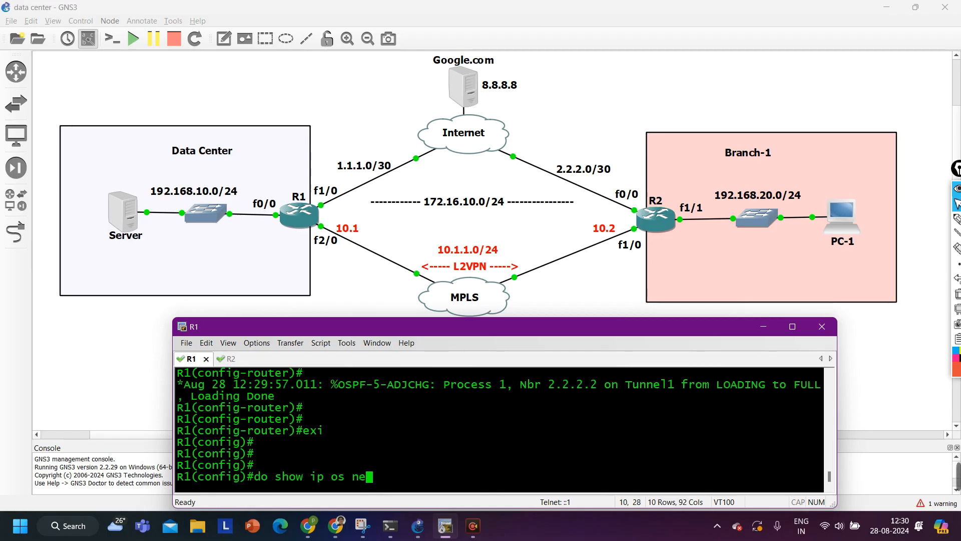
pyautogui.press('Return')
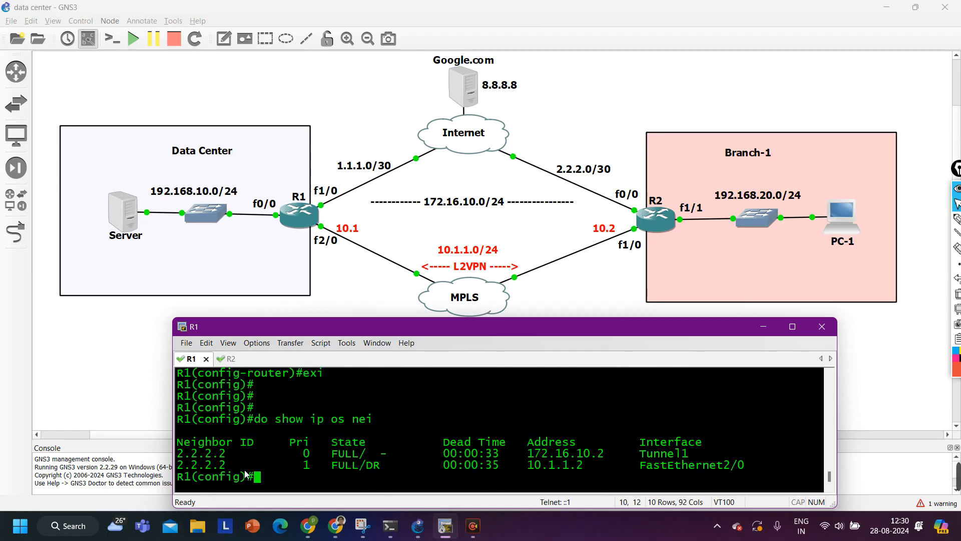
pyautogui.moveTo(177, 456); pyautogui.dragTo(583, 456)
pyautogui.moveTo(185, 470); pyautogui.dragTo(591, 466)
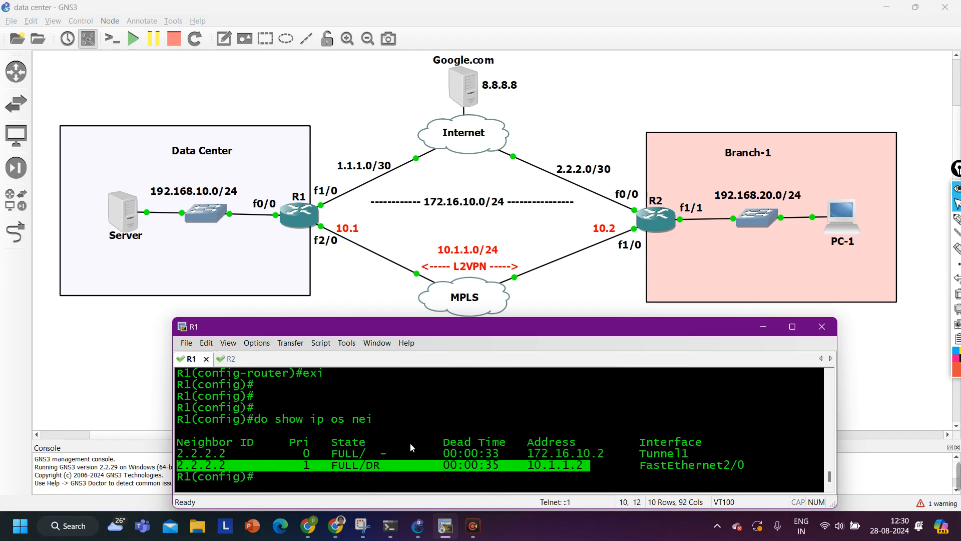
pyautogui.press('Return')
pyautogui.press('Return')
pyautogui.press('Return')
pyautogui.press('Return')
pyautogui.press('Return')
pyautogui.press('Return')
pyautogui.press('Return')
pyautogui.press('Return')
pyautogui.press('Return')
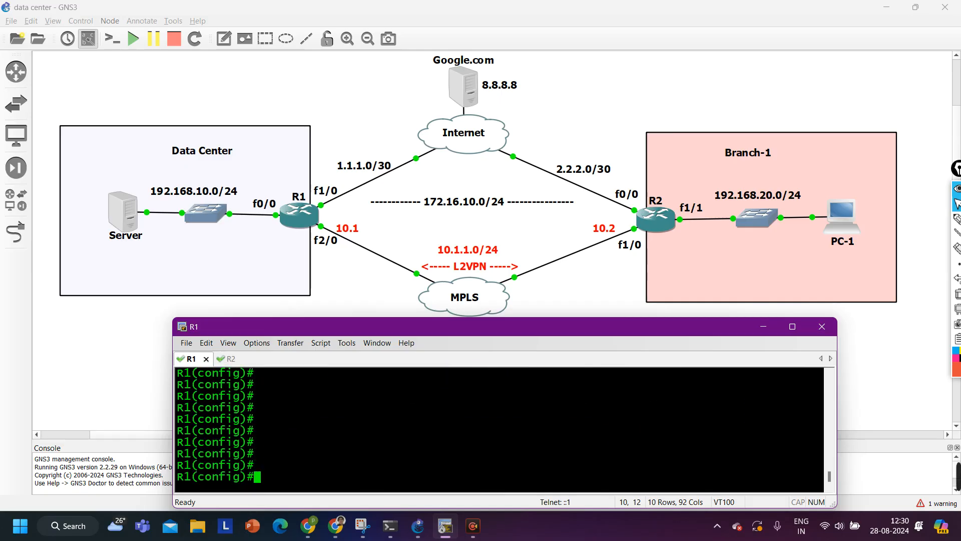
# Run 'do show ip os nei' on R2 to list its OSPF neighbors
pyautogui.hotkey('ctrl', 'Tab')
pyautogui.write('do sh')
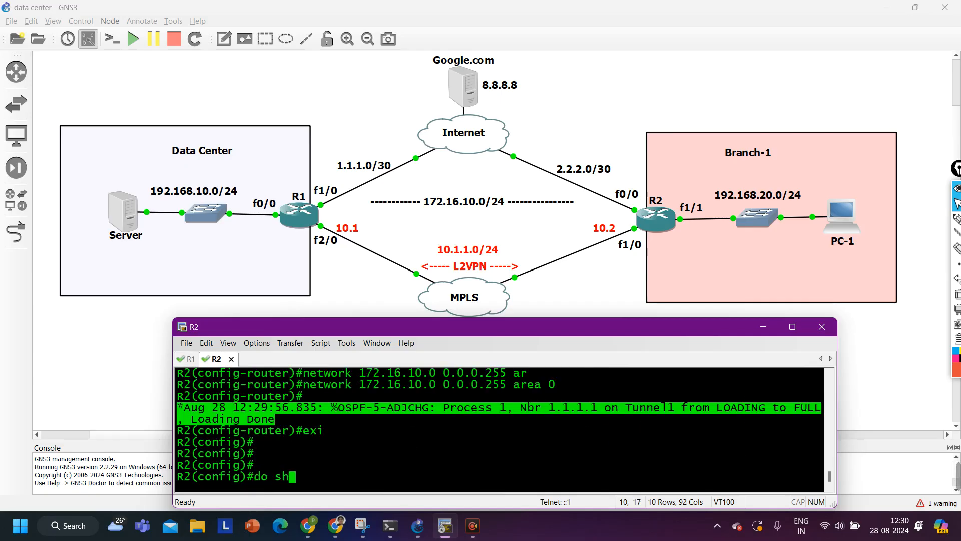
pyautogui.write('ow ip os nei')
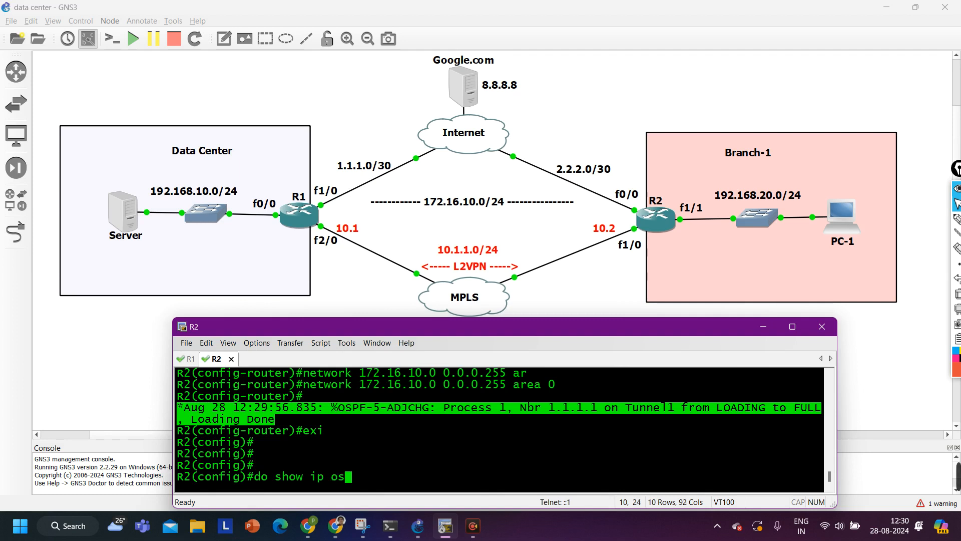
pyautogui.press('Return')
pyautogui.press('Return')
pyautogui.press('Return')
pyautogui.press('Return')
pyautogui.press('Return')
pyautogui.press('Return')
pyautogui.press('Return')
pyautogui.press('Return')
pyautogui.press('Return')
pyautogui.press('Return')
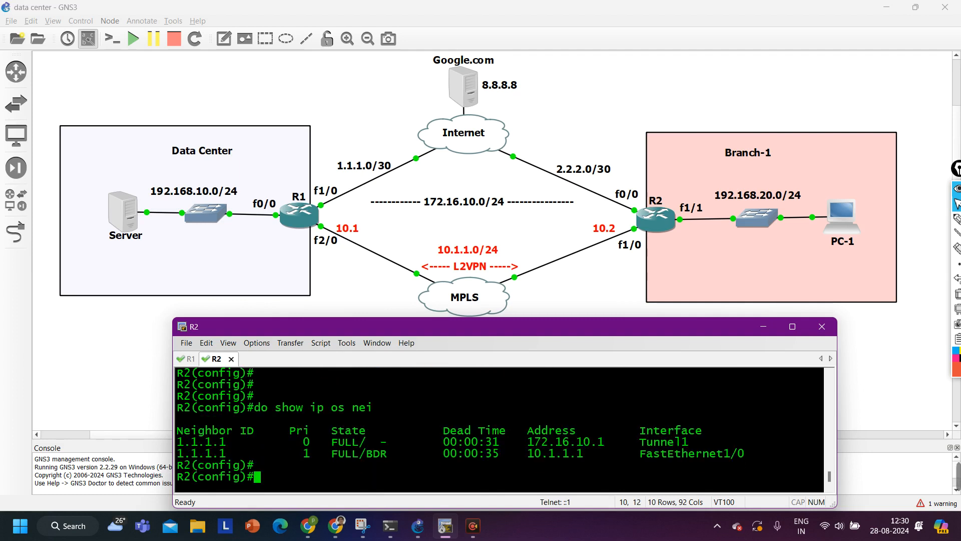
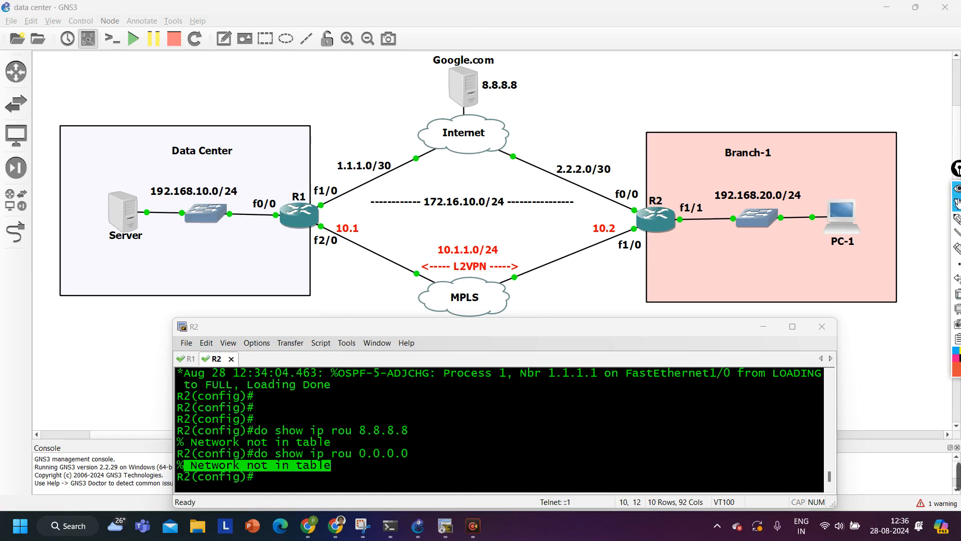
# Ping 8.8.8.8 from R2 sourced from f1/1; it fails 0/5
pyautogui.click(465, 439)
pyautogui.write('do ')
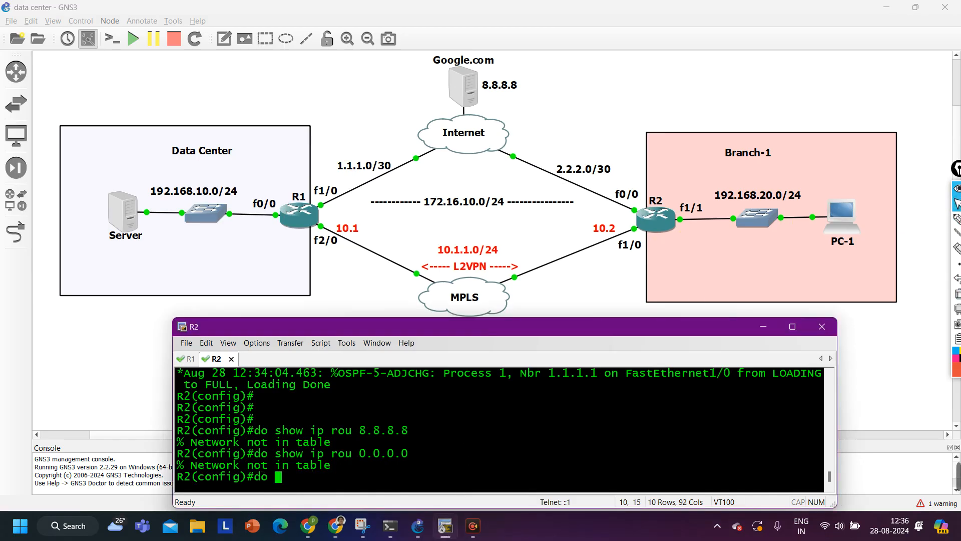
pyautogui.write('ping 8.')
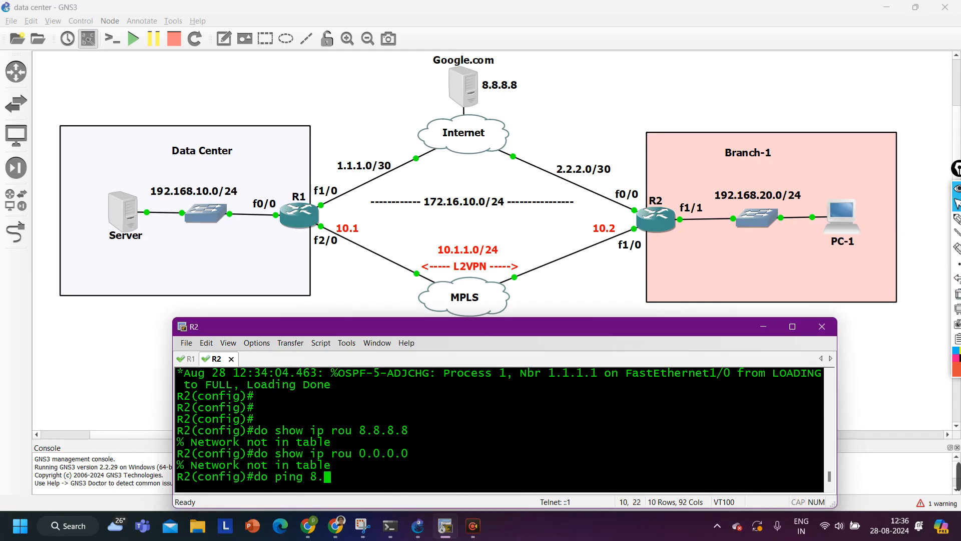
pyautogui.write('8.8.8 so')
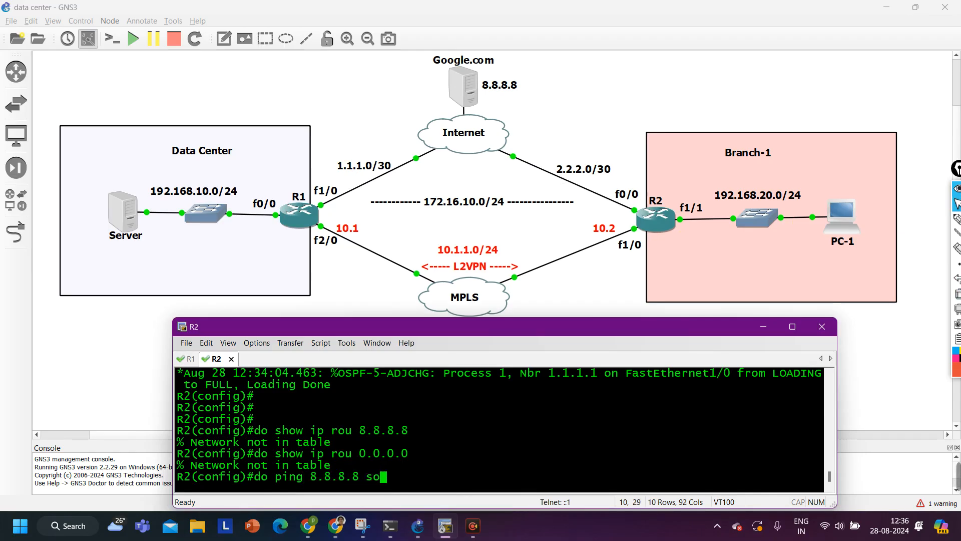
pyautogui.press('Tab')
pyautogui.write('f1/1')
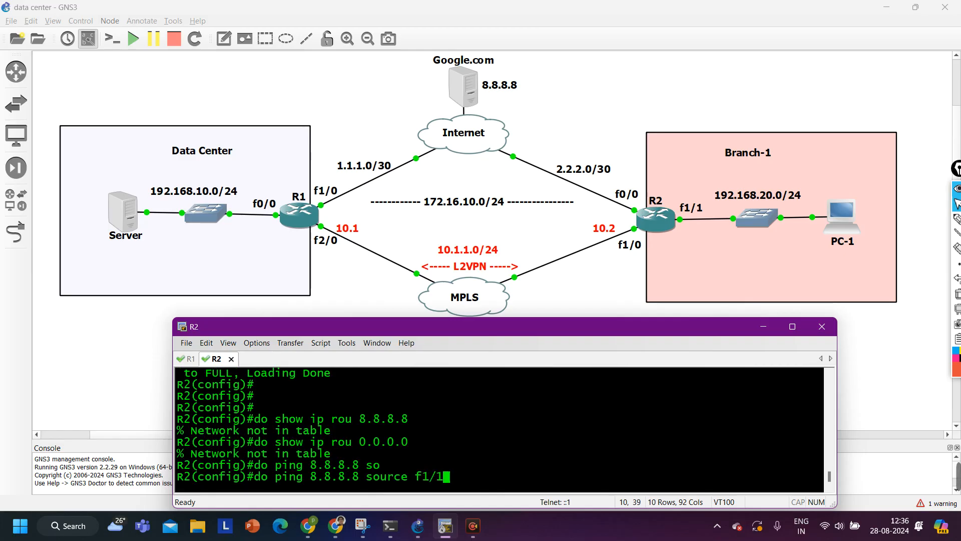
pyautogui.press('Return')
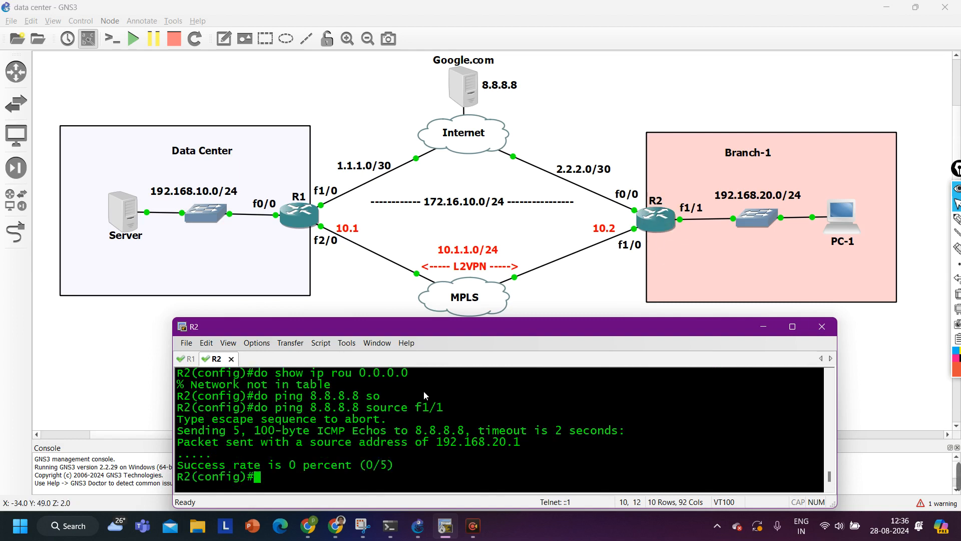
# Add the static route 0.0.0.0 0.0.0.0 10.1.1.1 on R2
pyautogui.write('ip ro')
pyautogui.press('Tab')
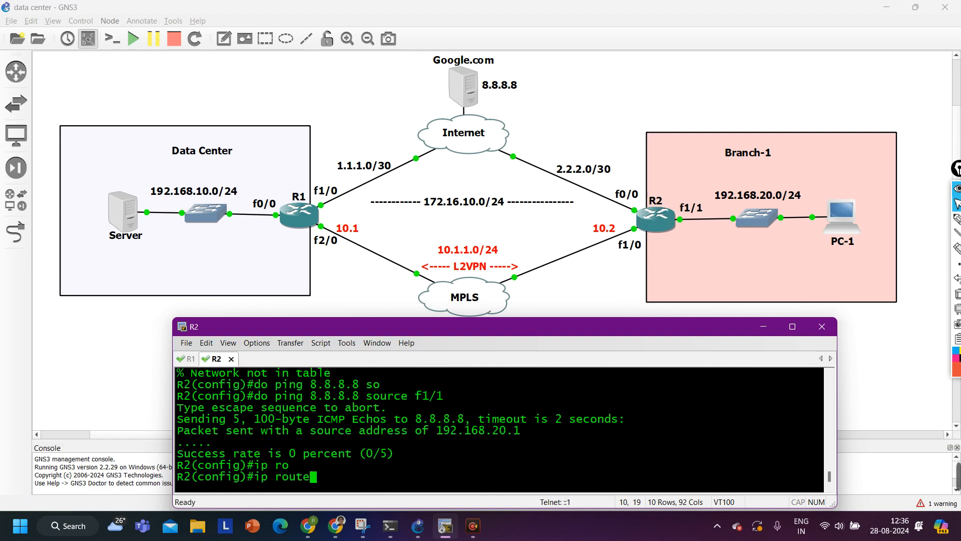
pyautogui.write('0.0.0.0')
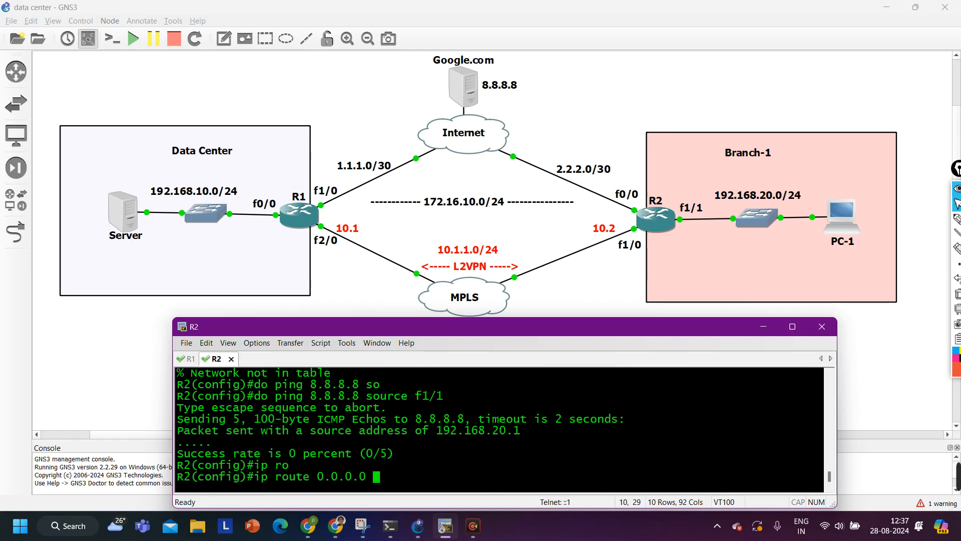
pyautogui.write('0.0.0.0 ')
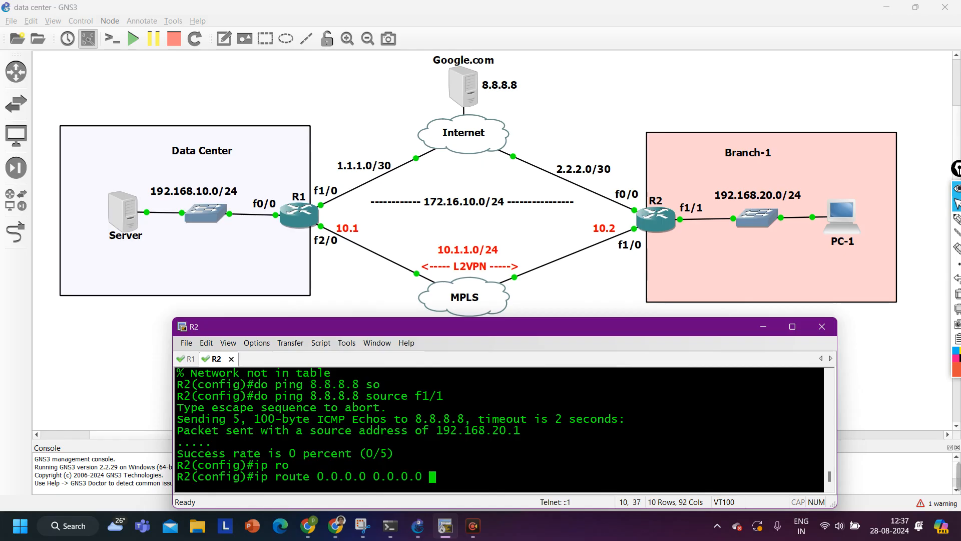
pyautogui.write('10.1.1.1')
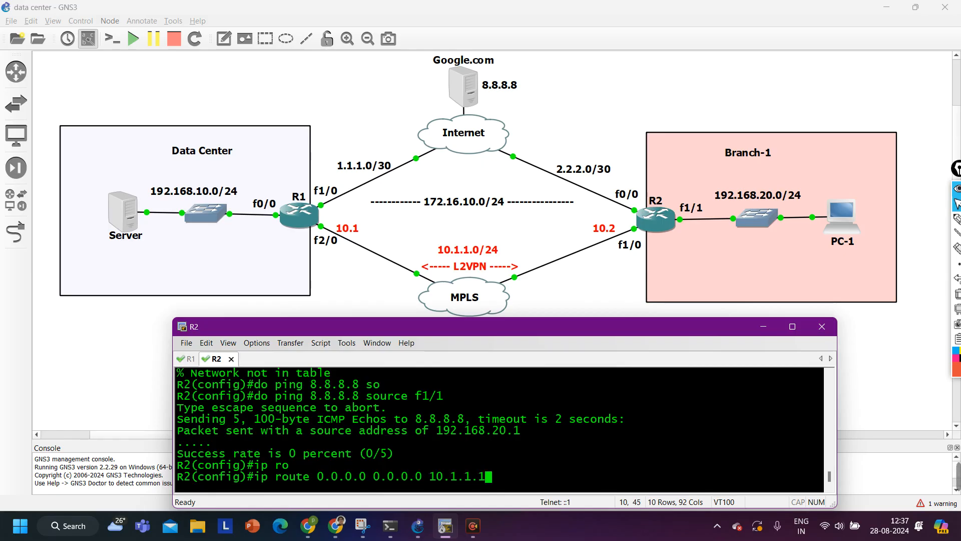
pyautogui.press('Return')
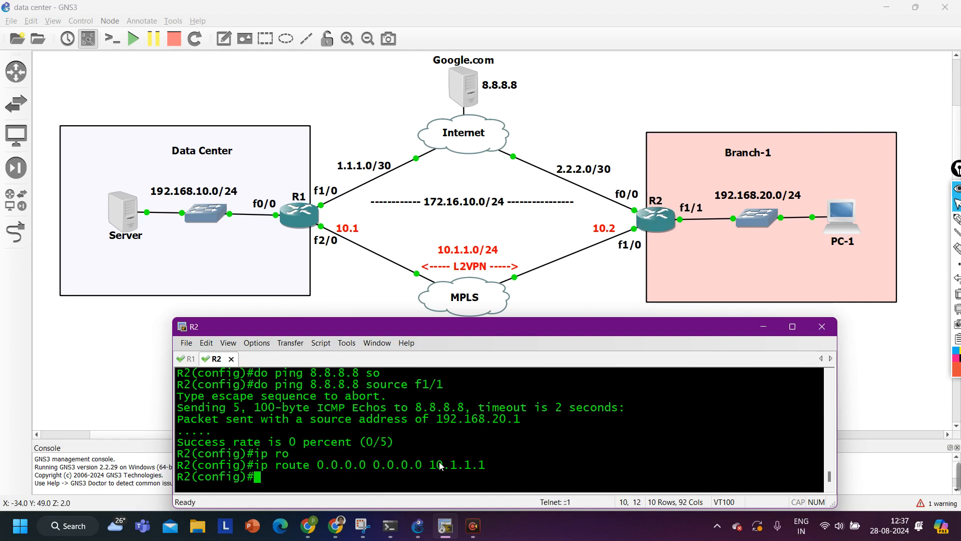
# Show R2's routing entry for 0.0.0.0, confirming next hop 10.1.1.1
pyautogui.moveTo(431, 466); pyautogui.dragTo(495, 465)
pyautogui.write('d')
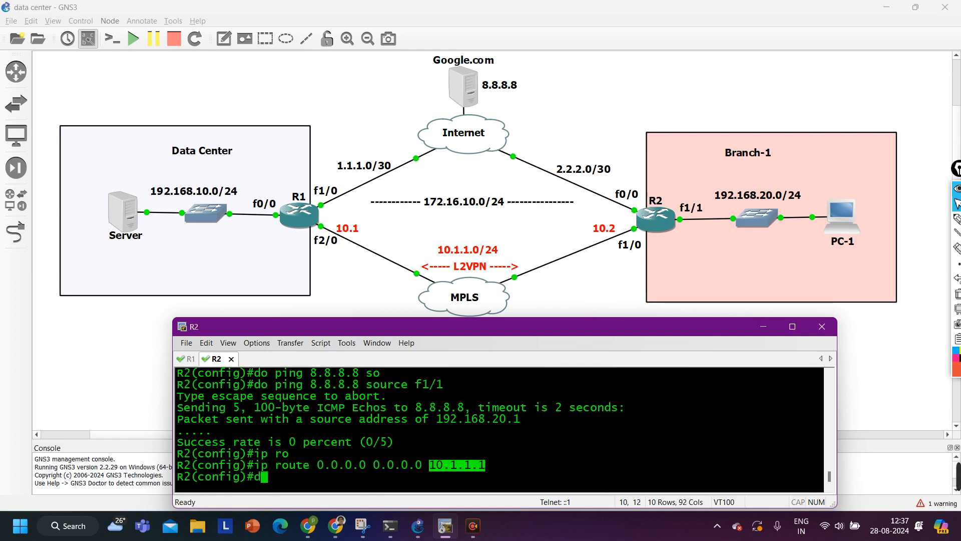
pyautogui.write('o shopw ip')
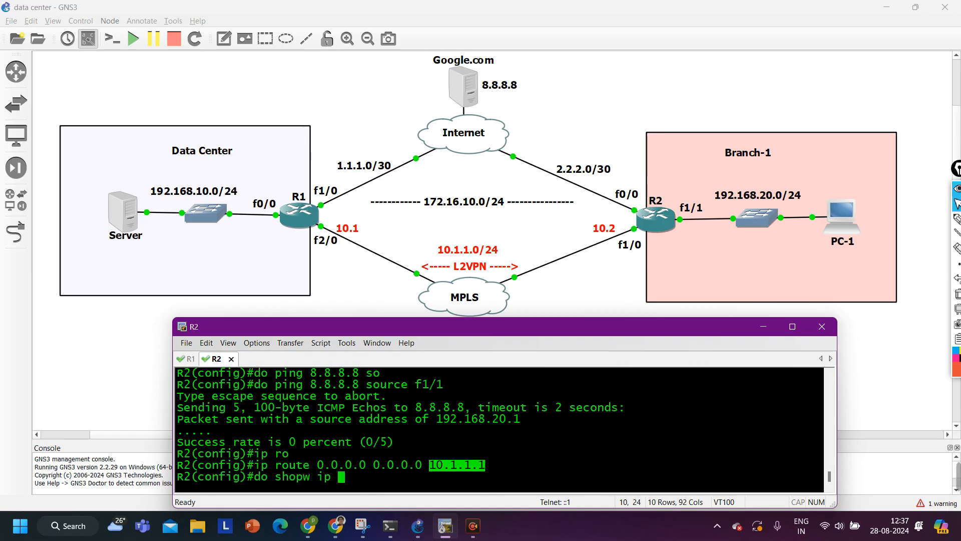
pyautogui.press('BackSpace')
pyautogui.press('BackSpace')
pyautogui.press('BackSpace')
pyautogui.press('BackSpace')
pyautogui.press('BackSpace')
pyautogui.press('BackSpace')
pyautogui.write('w ip rou ')
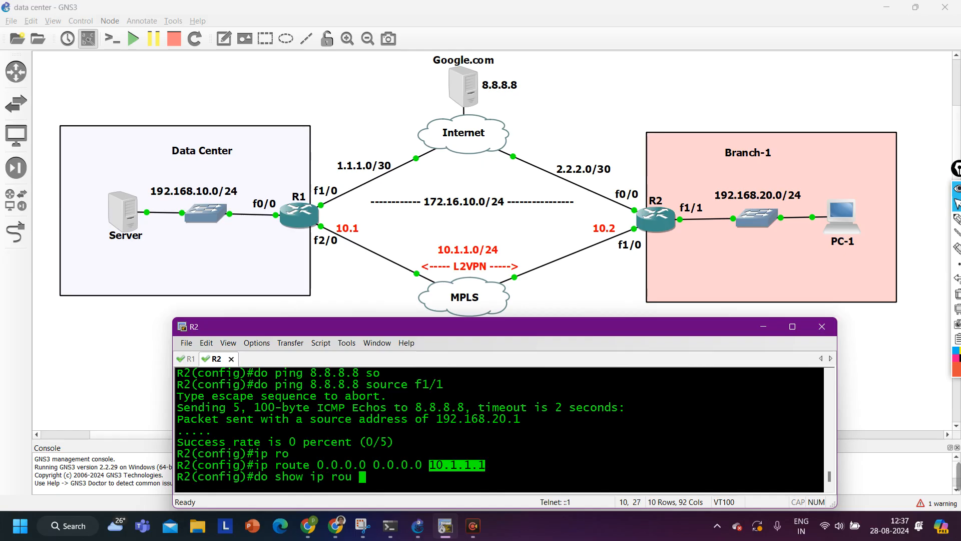
pyautogui.write('0.0.0.0')
pyautogui.press('Return')
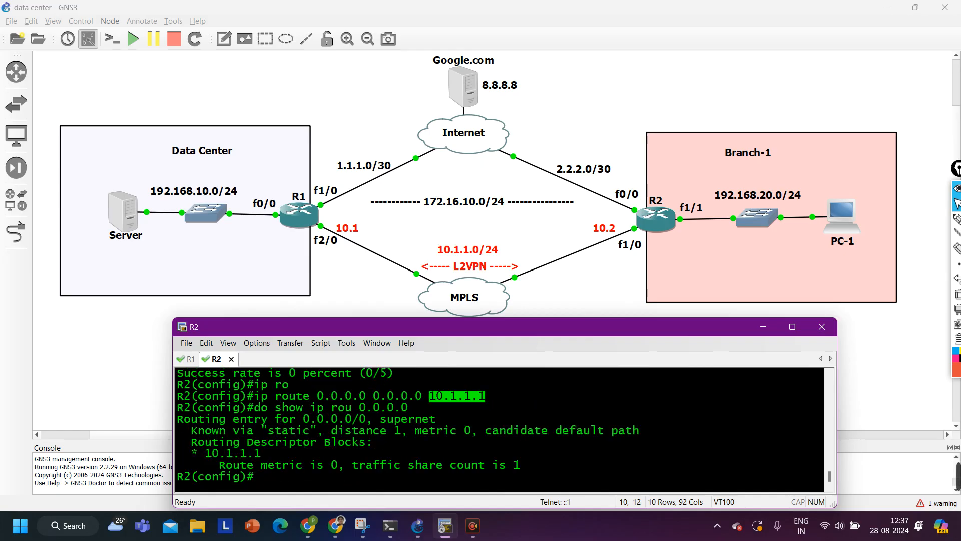
pyautogui.moveTo(200, 455); pyautogui.dragTo(272, 451)
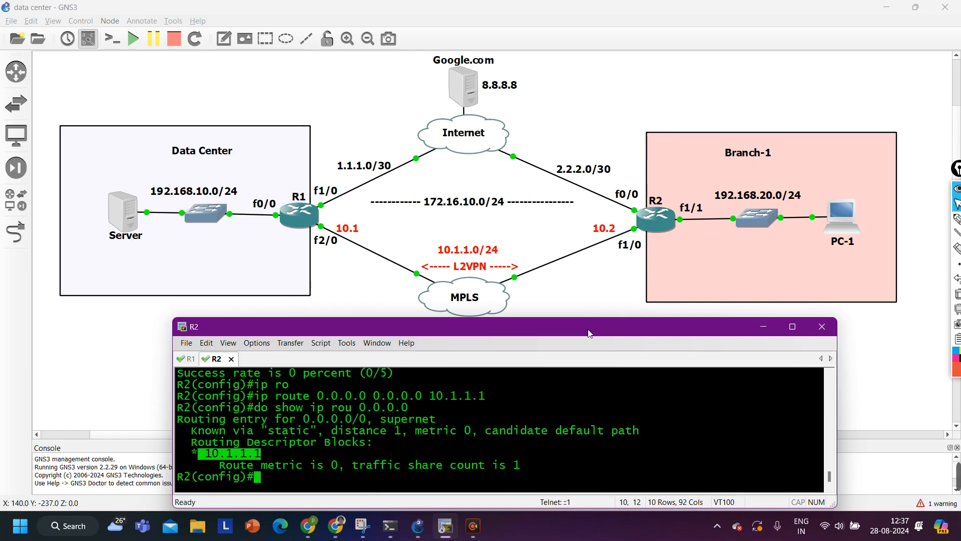
# Ping 10.1.1.1 (succeeds 5/5) and 8.8.8.8 (still fails 0/5) from R2
pyautogui.write('do pi')
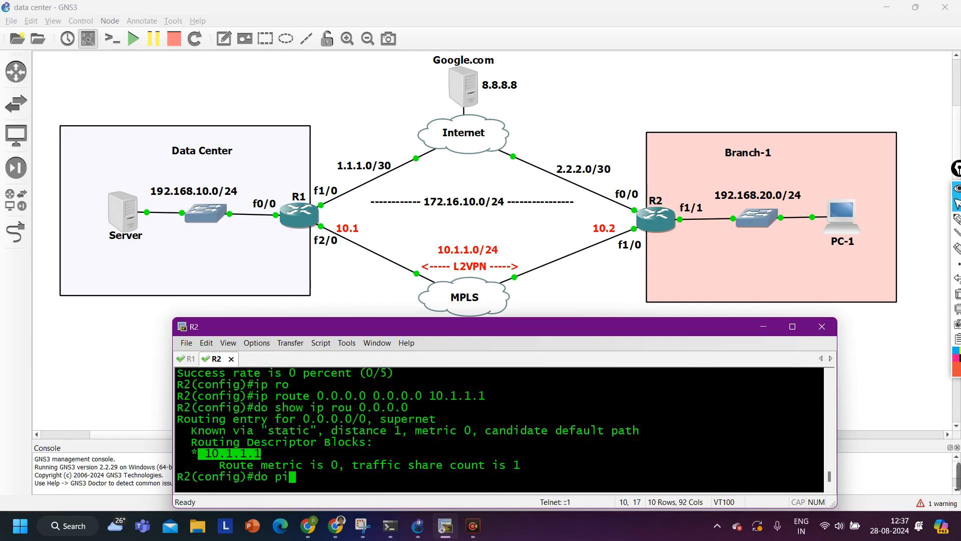
pyautogui.write('ng 10.1.1.1')
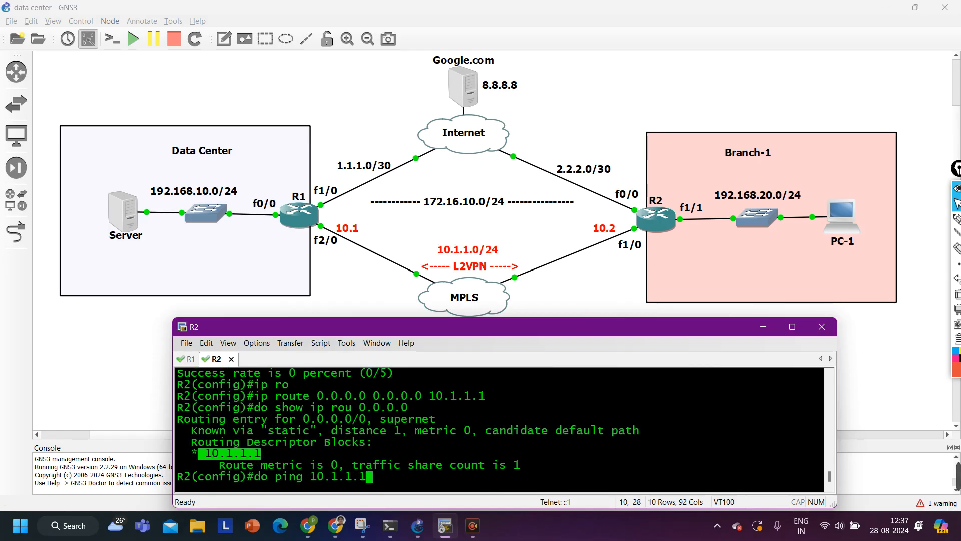
pyautogui.press('Return')
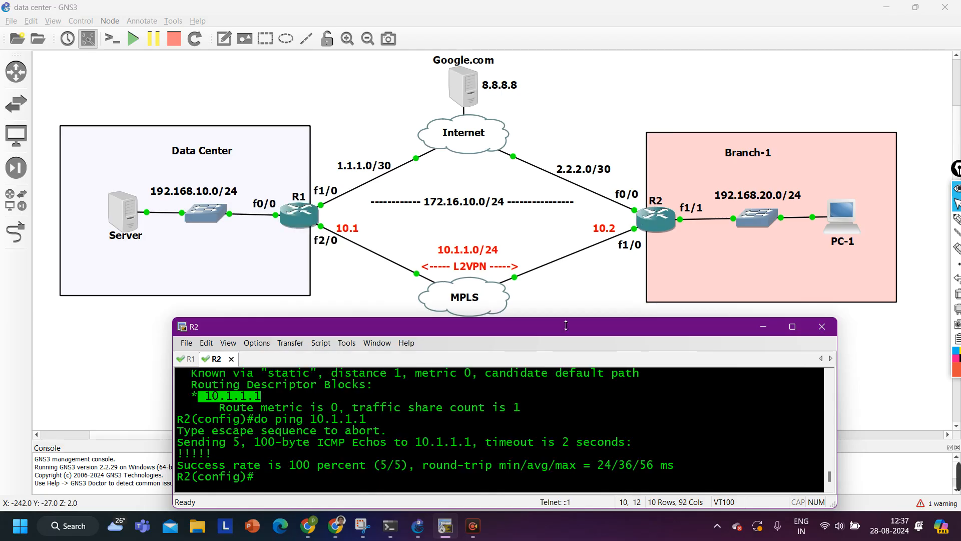
pyautogui.press('Return')
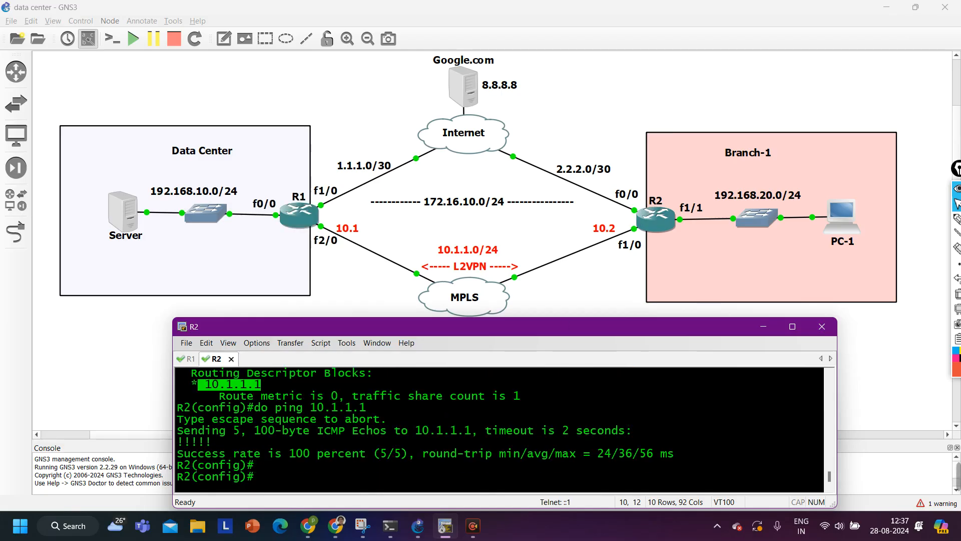
pyautogui.write('do ping 8.8.8.8')
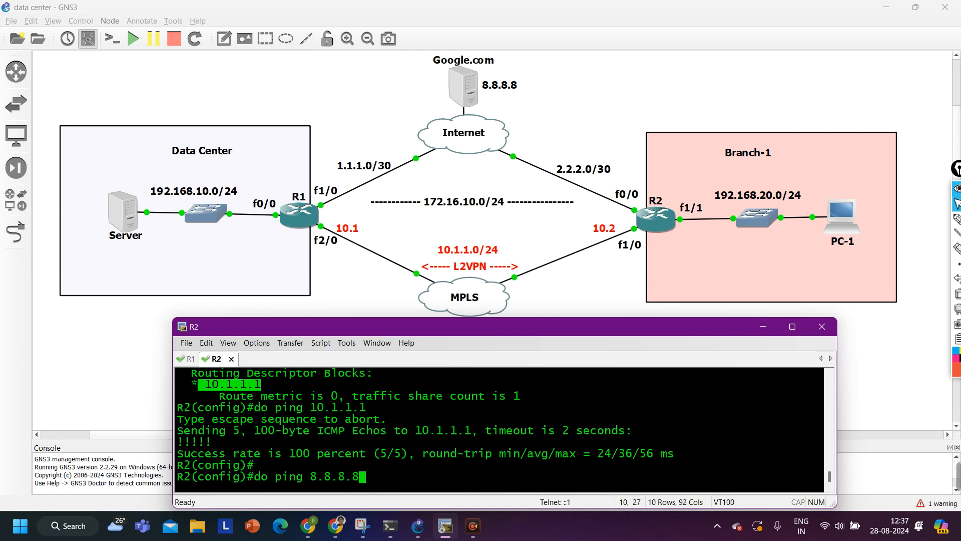
pyautogui.press('Return')
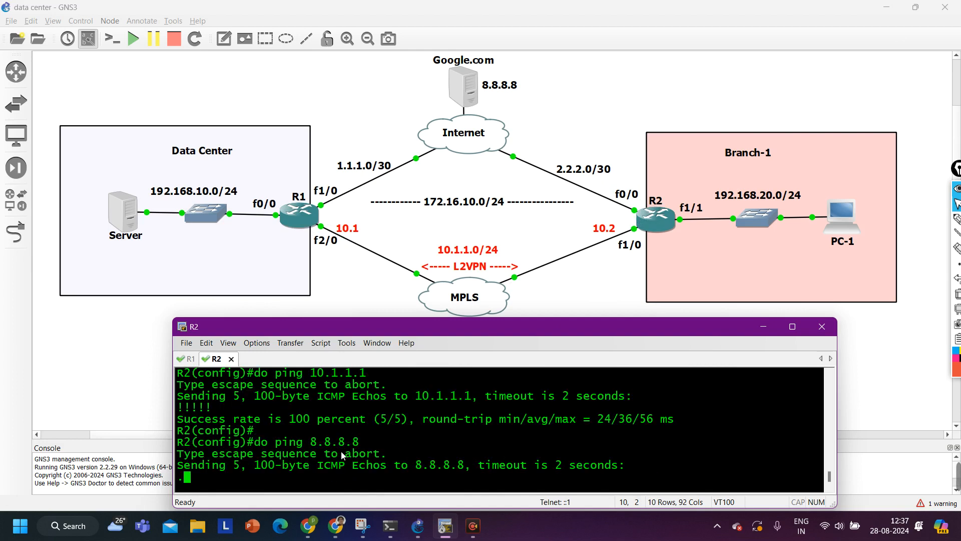
pyautogui.moveTo(952, 518)
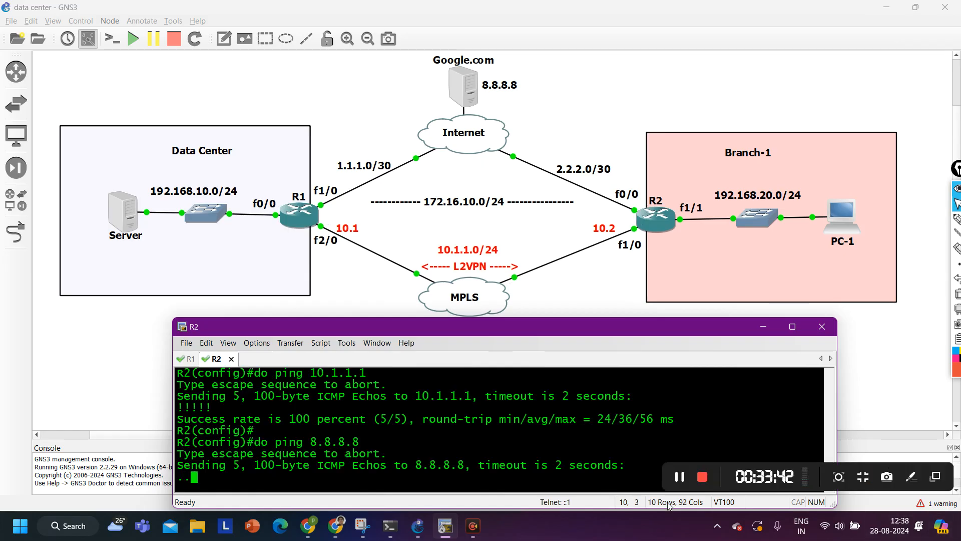
pyautogui.click(322, 464)
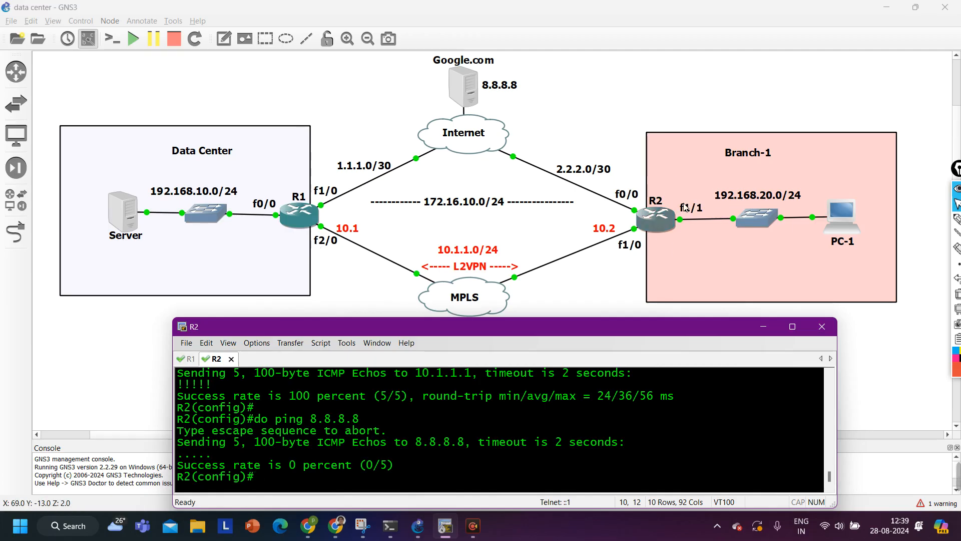
# Set 'ip nat inside' on R1's f2/0, then recall the 8.8.8.8 ping on R2
pyautogui.click(185, 359)
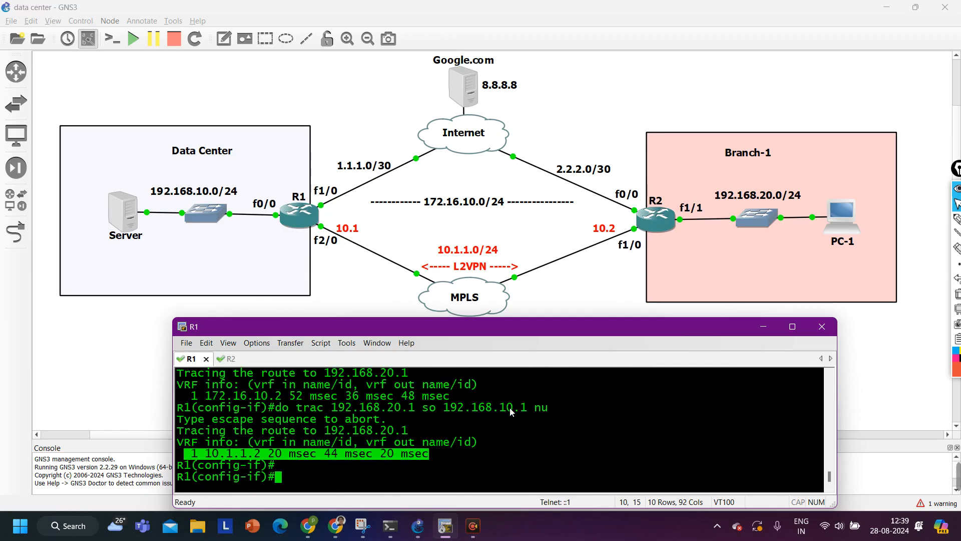
pyautogui.write('exi')
pyautogui.press('Return')
pyautogui.press('Return')
pyautogui.press('Return')
pyautogui.press('Return')
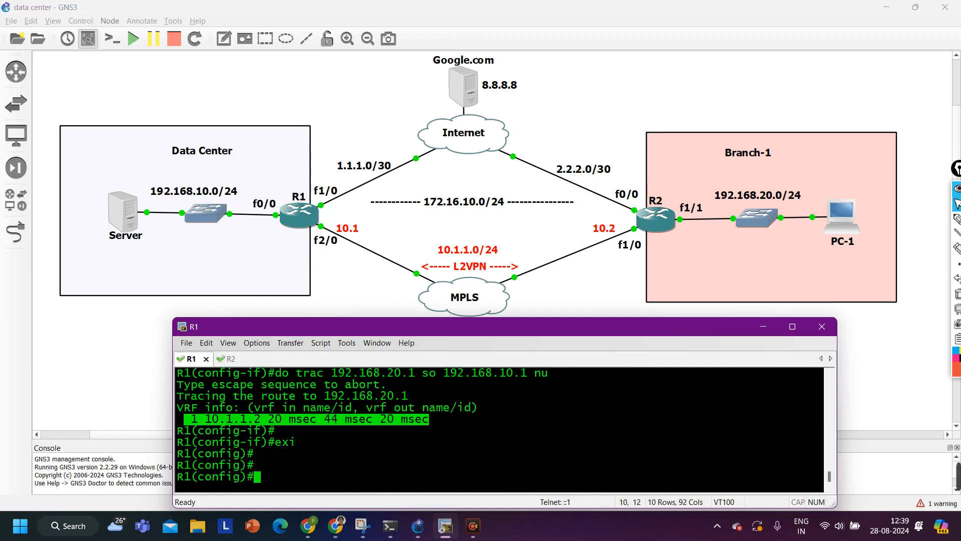
pyautogui.write('int')
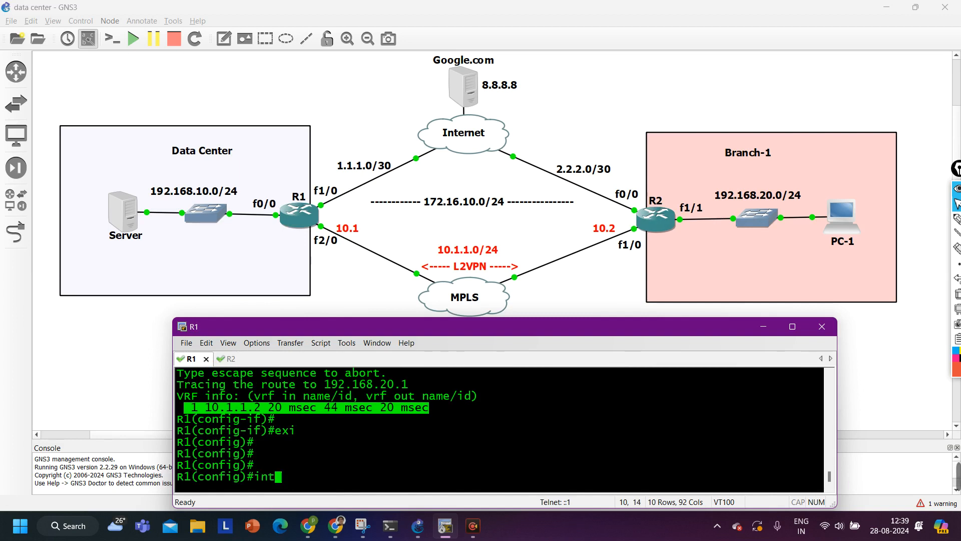
pyautogui.write(' f2/0')
pyautogui.press('Return')
pyautogui.write('ip na')
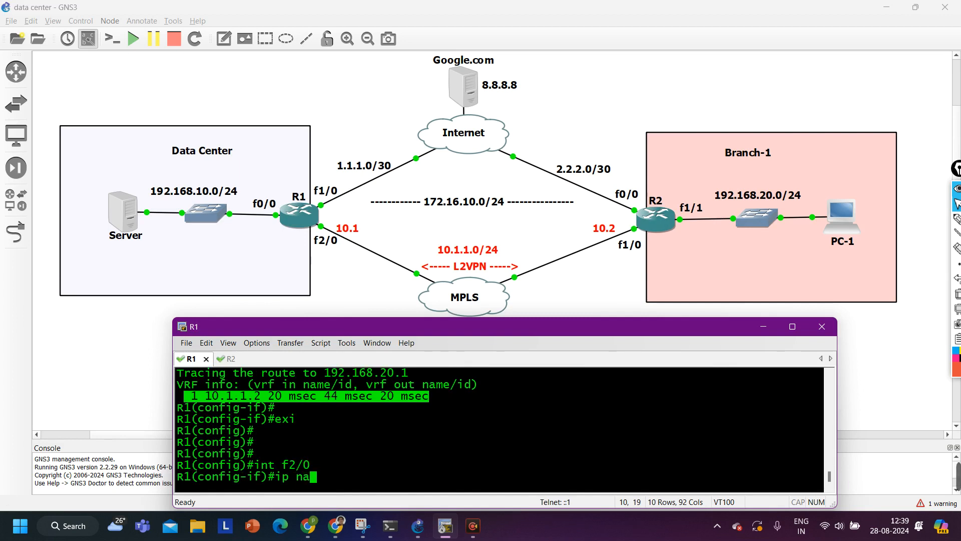
pyautogui.press('Tab')
pyautogui.write('ins')
pyautogui.press('Tab')
pyautogui.press('Return')
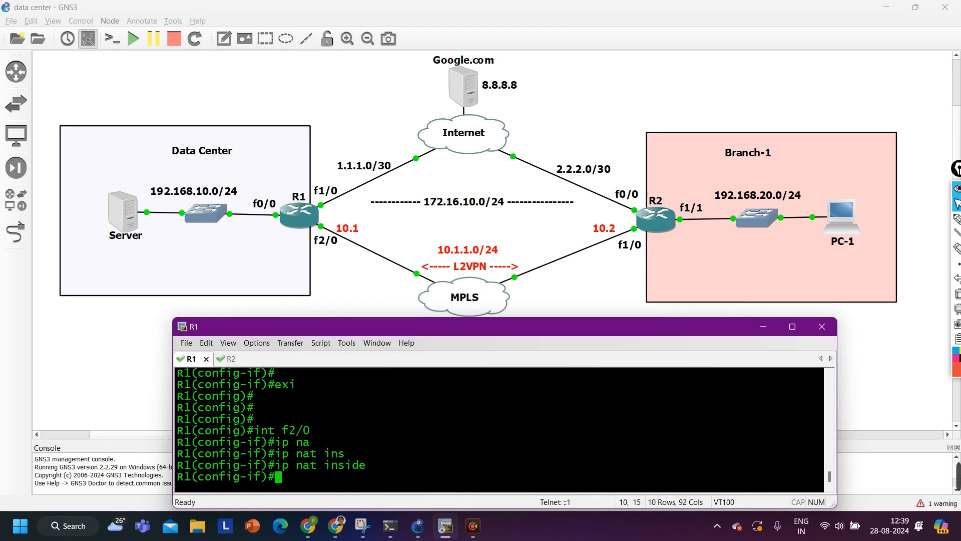
pyautogui.hotkey('ctrl', 'Tab')
pyautogui.press('Up')
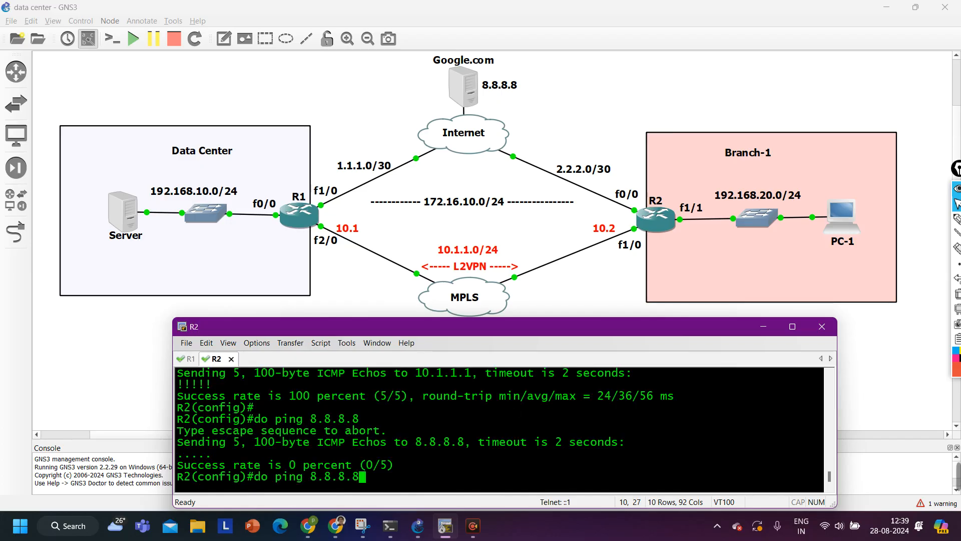
# Rerun R2's unsourced ping to 8.8.8.8
pyautogui.press('Return')
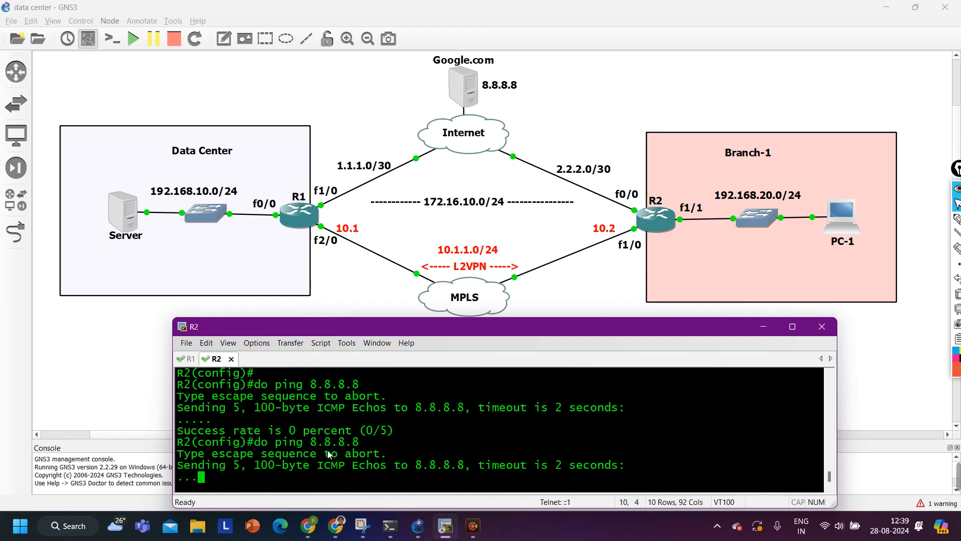
pyautogui.moveTo(307, 440); pyautogui.dragTo(176, 442)
pyautogui.moveTo(384, 436); pyautogui.dragTo(380, 436)
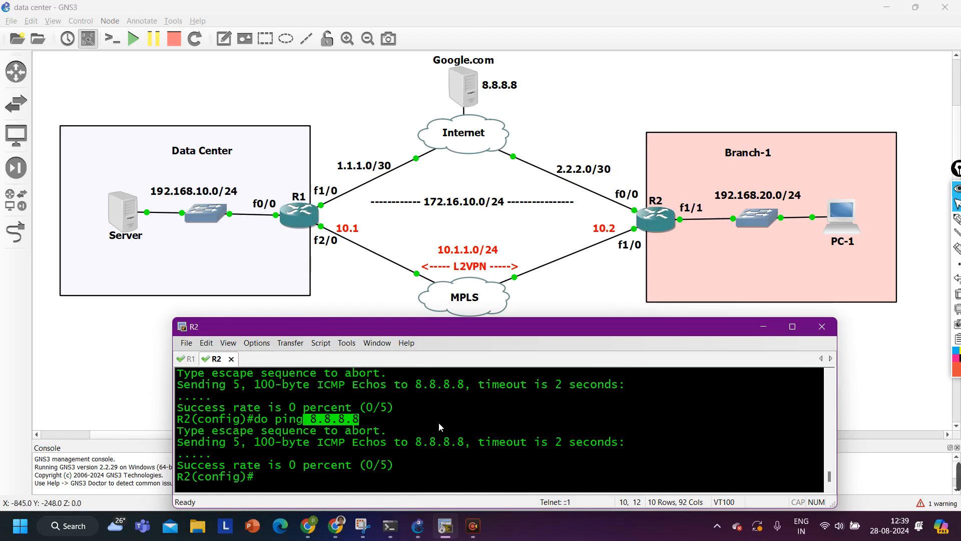
# Ping 8.8.8.8 from R2 with source 192.168.20.1, getting 5/5 replies
pyautogui.press('Up')
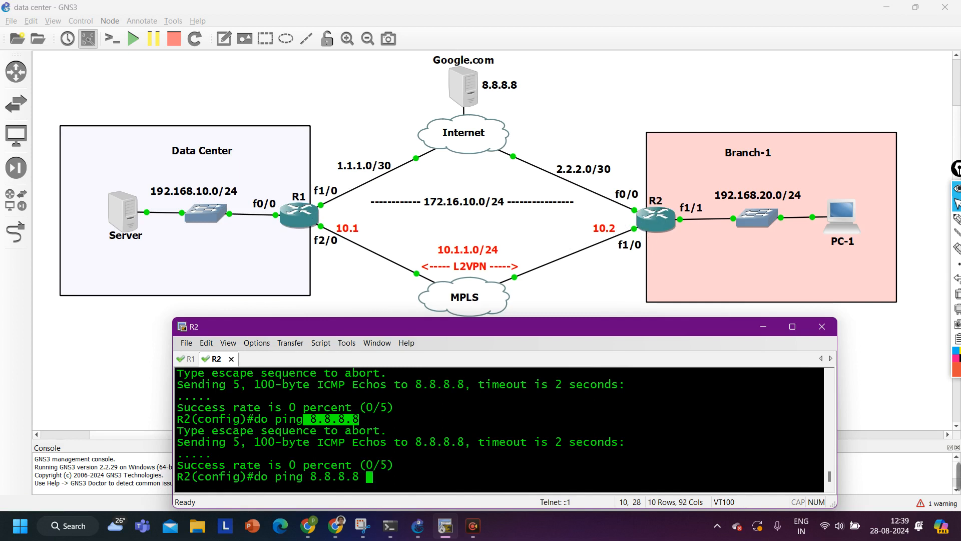
pyautogui.write('so')
pyautogui.press('Tab')
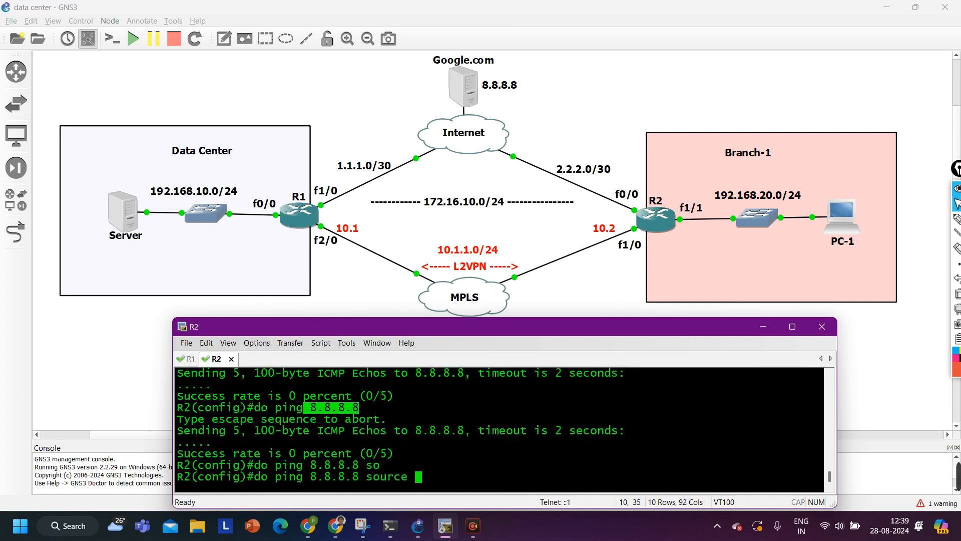
pyautogui.write('192.168.20.1')
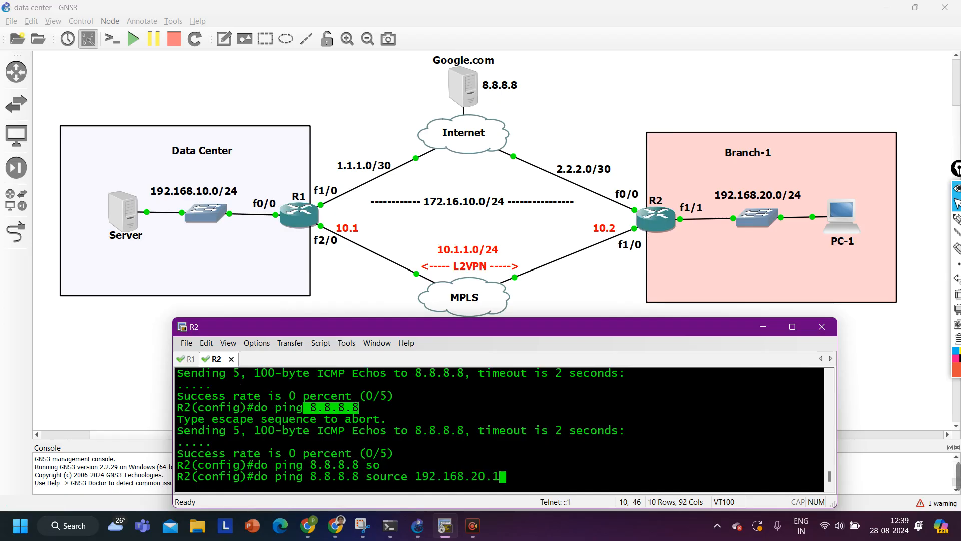
pyautogui.press('Return')
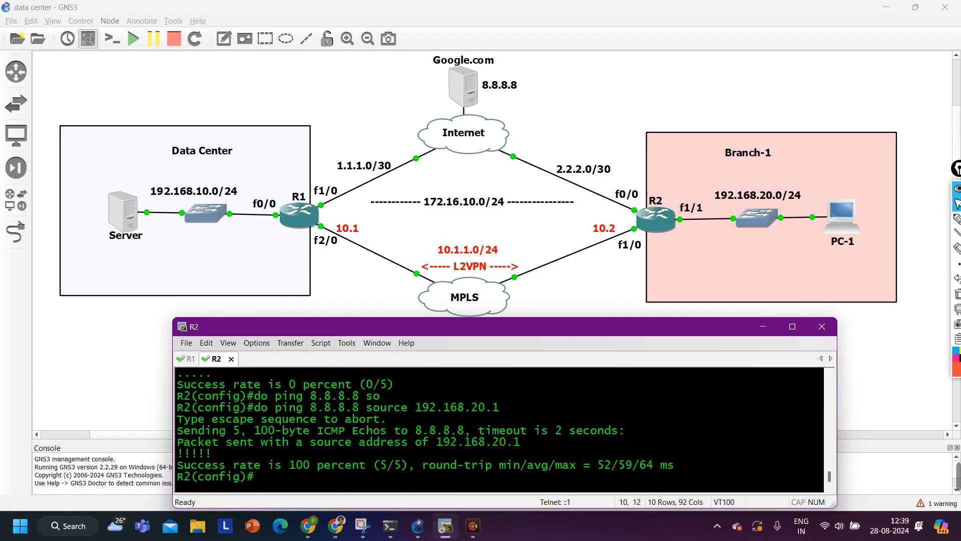
pyautogui.press('Return')
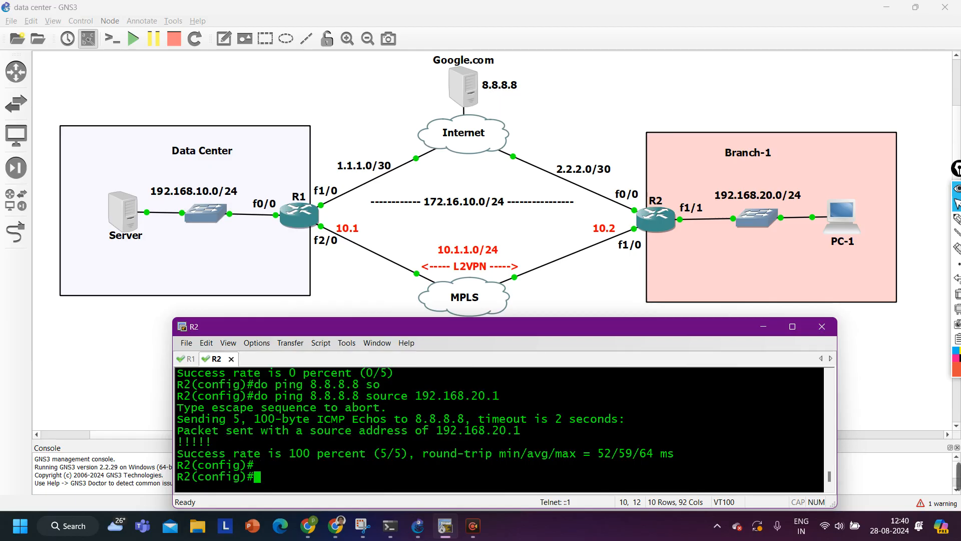
pyautogui.click(957, 219)
pyautogui.moveTo(846, 191); pyautogui.dragTo(778, 178)
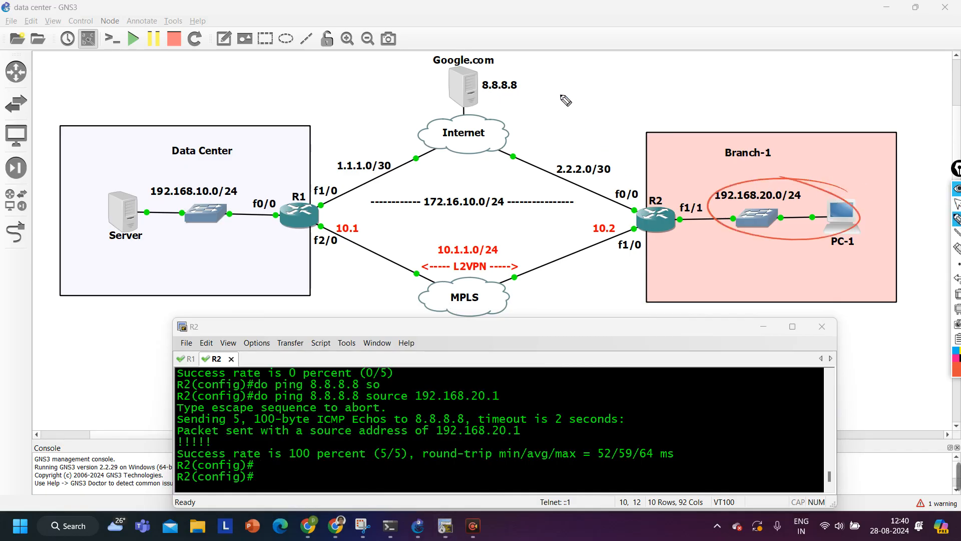
pyautogui.moveTo(596, 161)
pyautogui.mouseDown()
pyautogui.moveTo(559, 194)
pyautogui.moveTo(562, 148)
pyautogui.mouseUp()
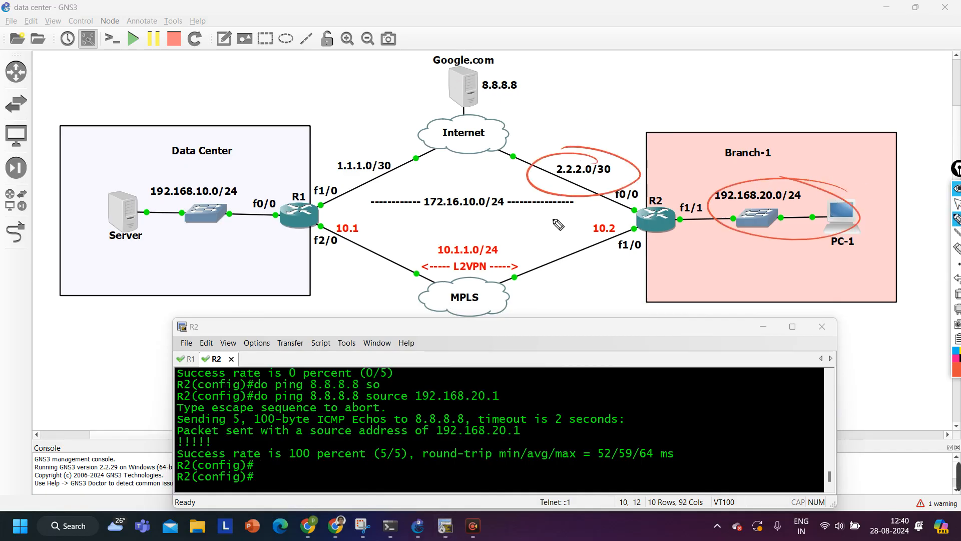
pyautogui.moveTo(648, 224)
pyautogui.mouseDown()
pyautogui.moveTo(483, 314)
pyautogui.moveTo(412, 126)
pyautogui.mouseUp()
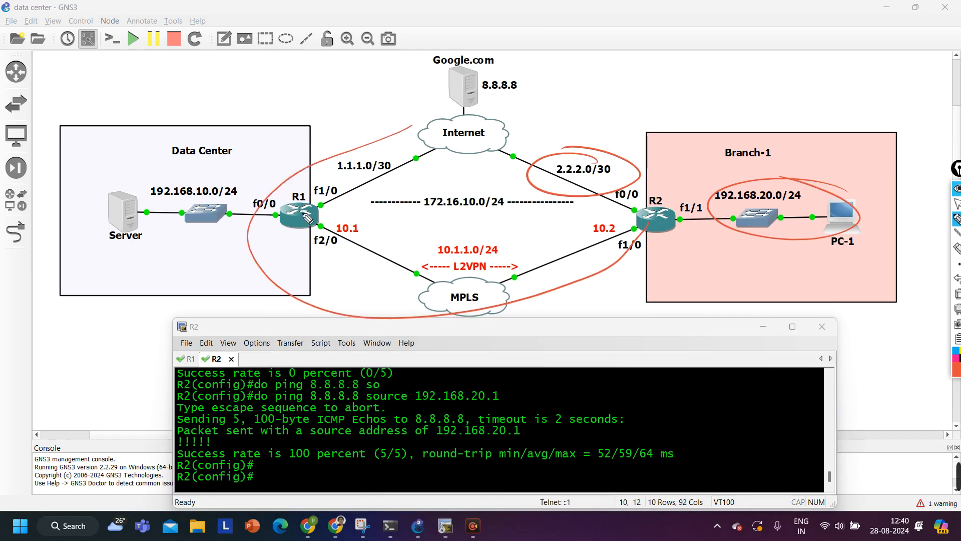
pyautogui.moveTo(446, 103)
pyautogui.mouseDown()
pyautogui.moveTo(364, 276)
pyautogui.moveTo(615, 252)
pyautogui.mouseUp()
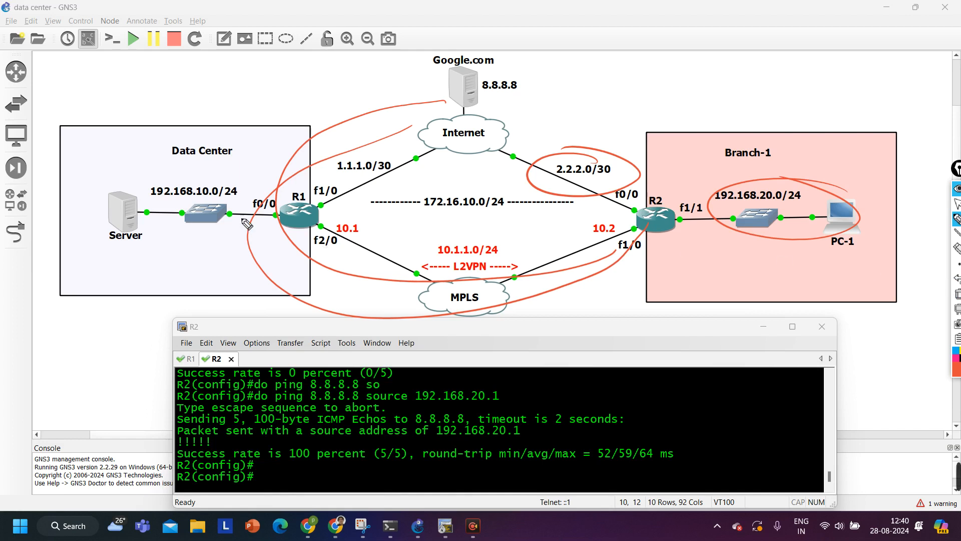
pyautogui.moveTo(295, 241); pyautogui.dragTo(275, 303)
pyautogui.moveTo(278, 257)
pyautogui.mouseDown()
pyautogui.moveTo(308, 250)
pyautogui.moveTo(295, 244)
pyautogui.moveTo(275, 303)
pyautogui.moveTo(286, 260)
pyautogui.mouseUp()
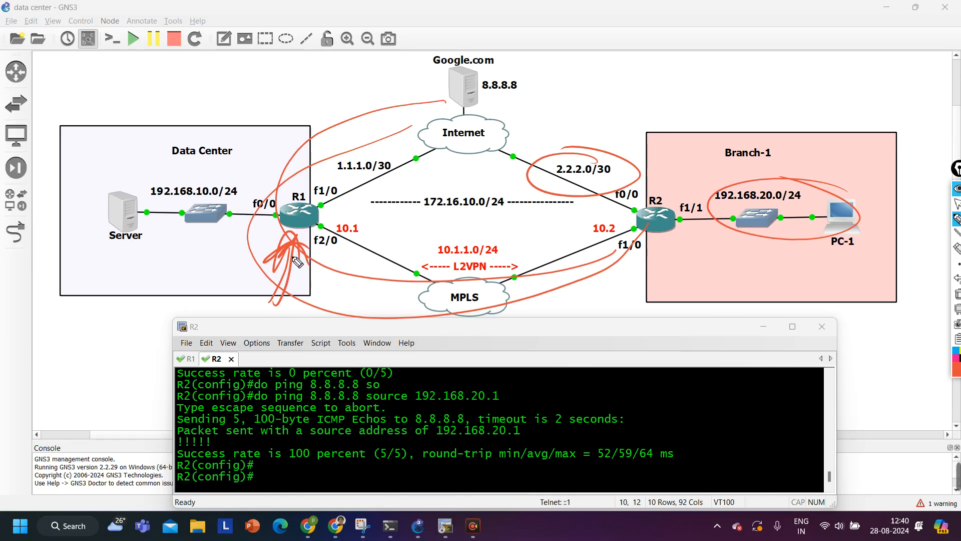
pyautogui.moveTo(202, 176)
pyautogui.mouseDown()
pyautogui.moveTo(253, 127)
pyautogui.moveTo(263, 170)
pyautogui.mouseUp()
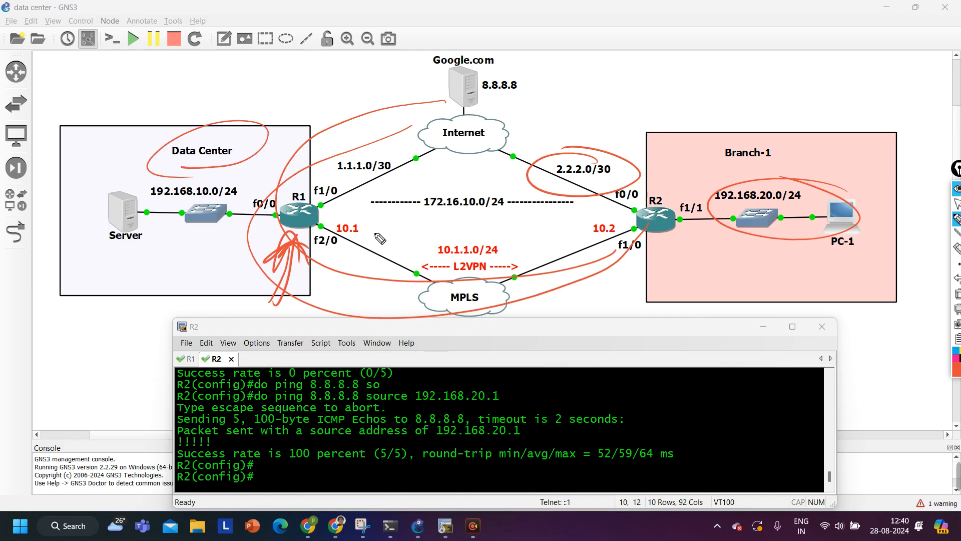
pyautogui.click(957, 294)
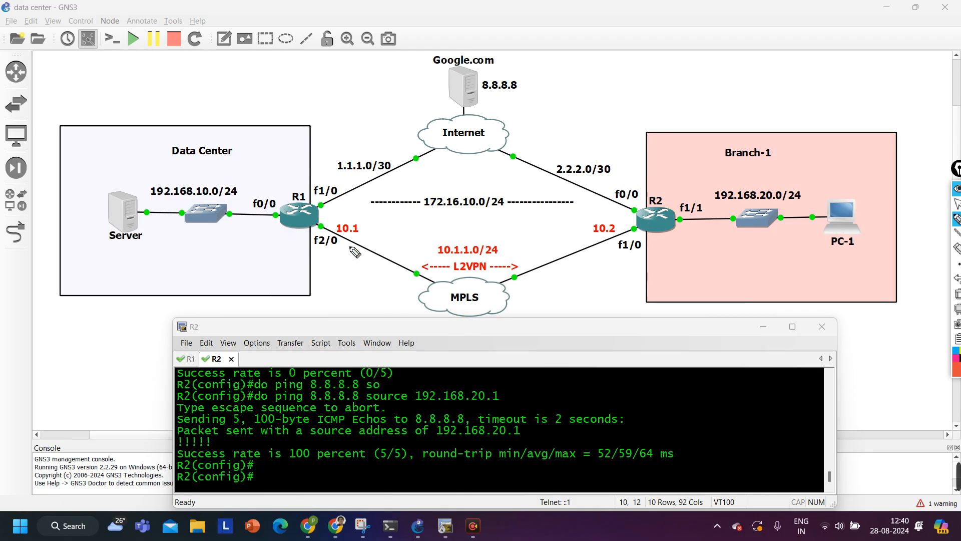
pyautogui.moveTo(341, 247); pyautogui.dragTo(544, 293)
pyautogui.moveTo(345, 205); pyautogui.dragTo(555, 175)
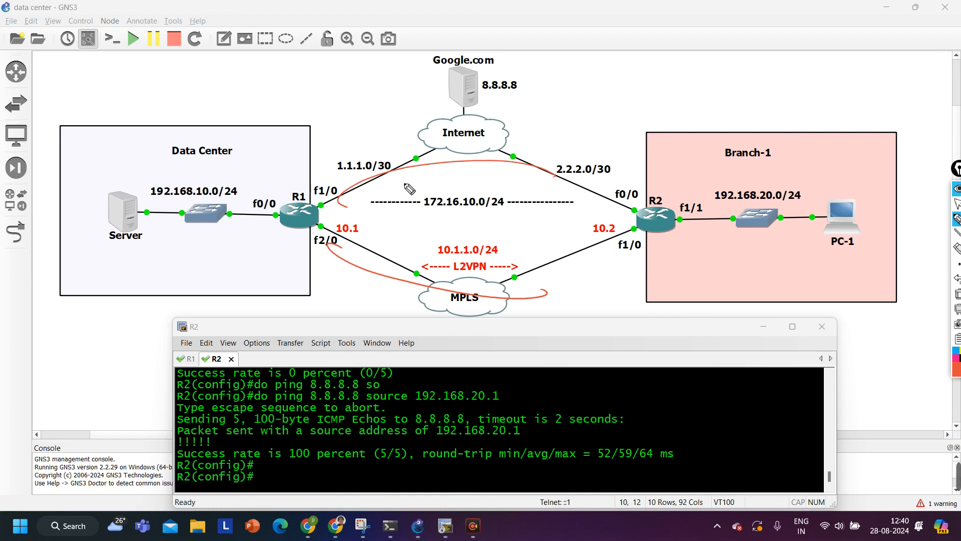
pyautogui.click(958, 295)
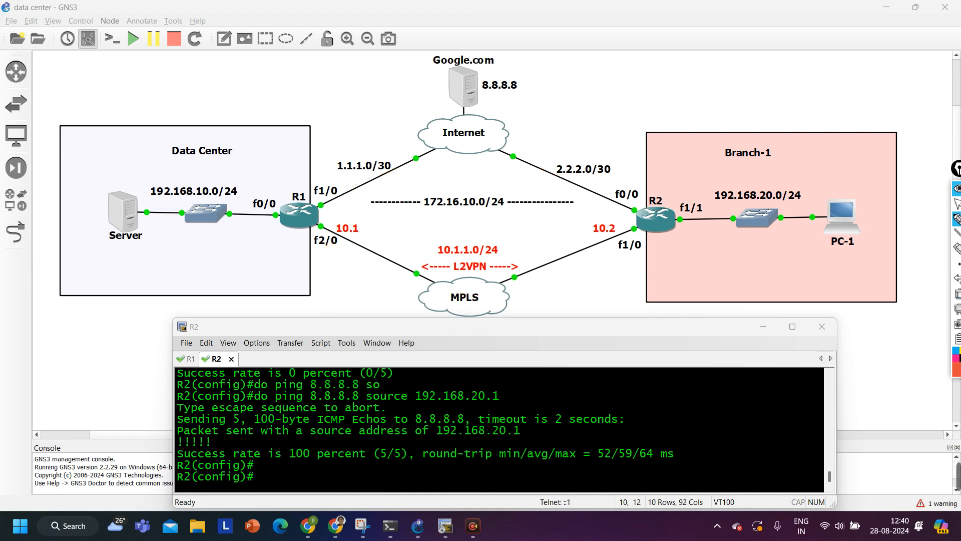
pyautogui.click(958, 203)
pyautogui.moveTo(435, 452); pyautogui.dragTo(423, 456)
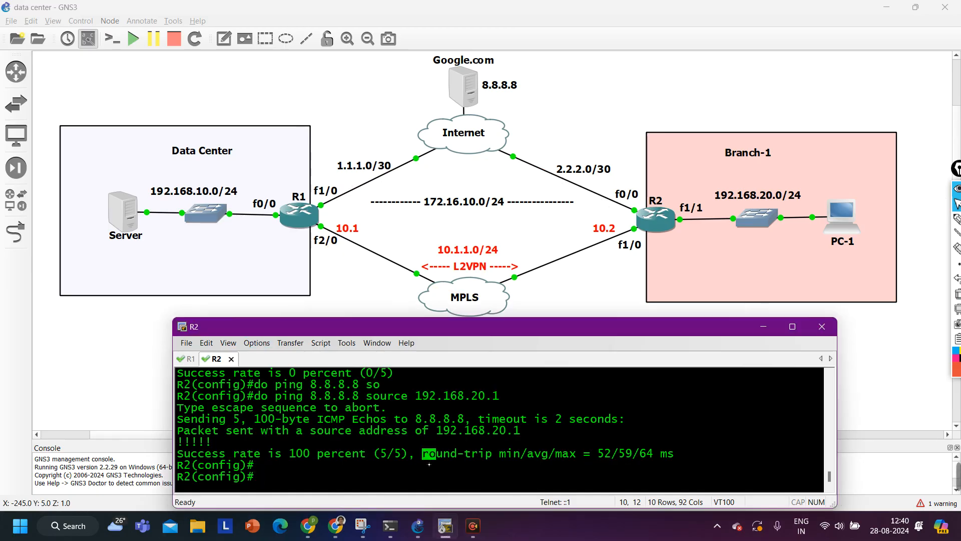
# Run a numeric traceroute to 8.8.8.8 from 192.168.20.1, showing hops 10.1.1.1 and 1.1.1.2
pyautogui.write('do trac ')
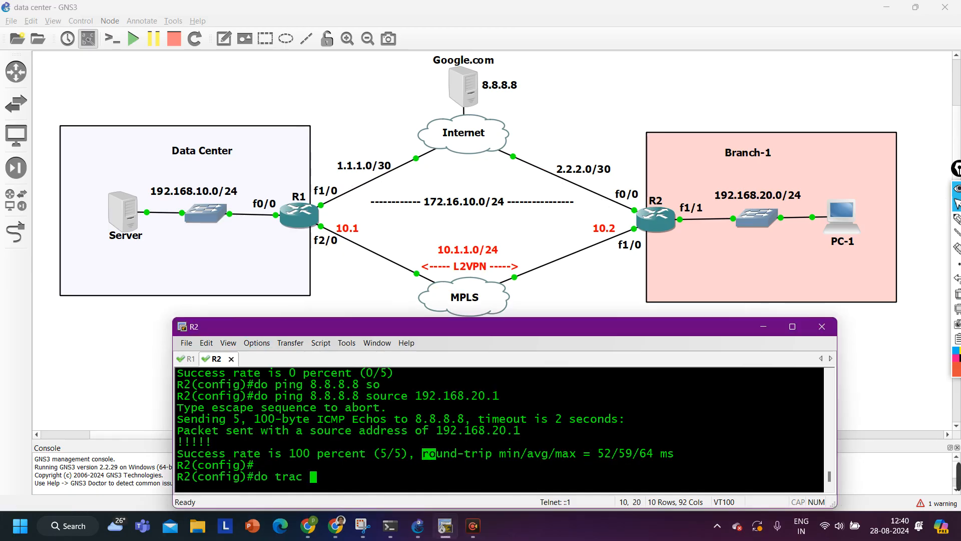
pyautogui.write('8.8.8.8 so')
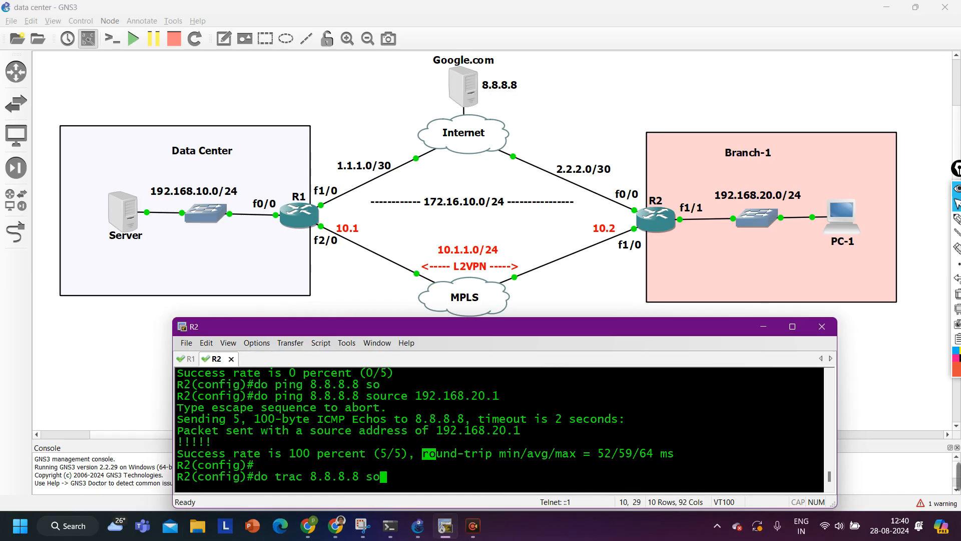
pyautogui.press('Tab')
pyautogui.write('1')
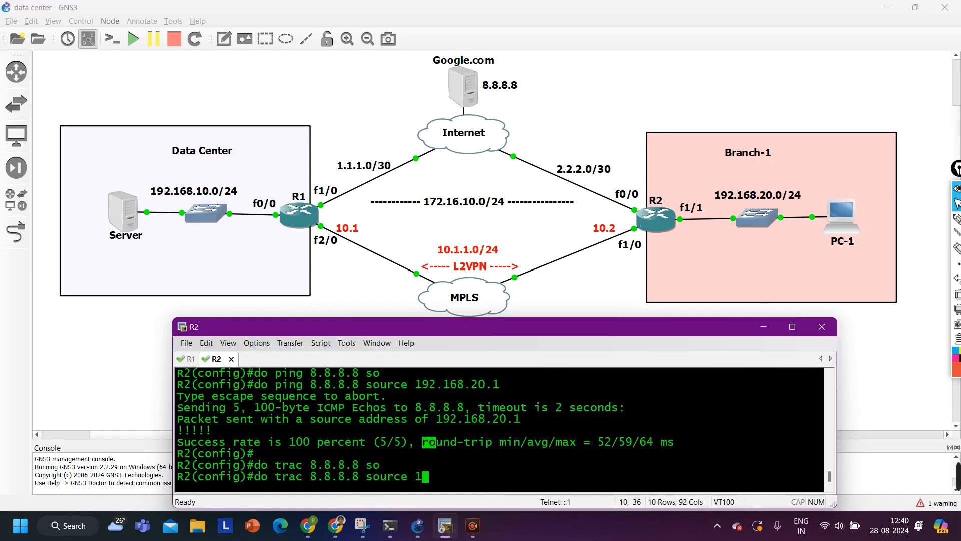
pyautogui.write('92.168.20.1 nu')
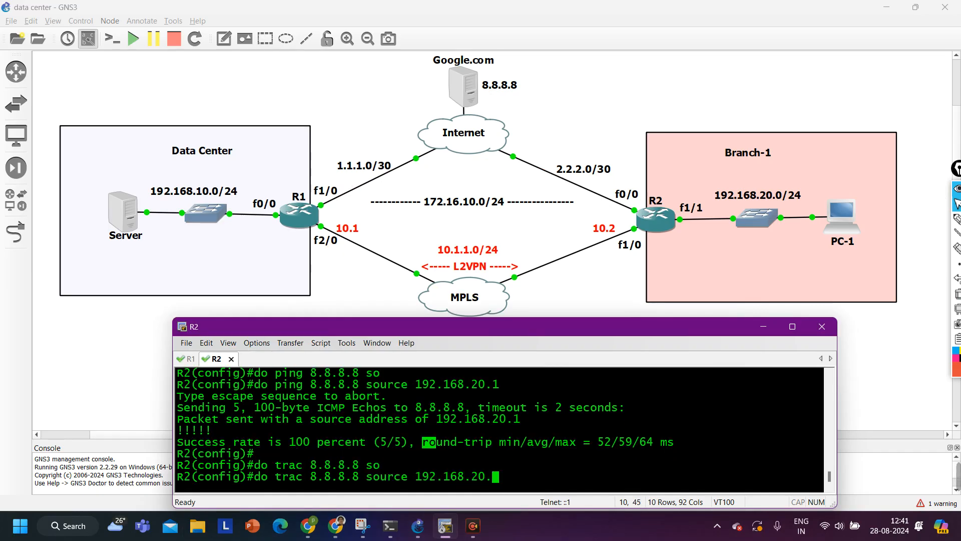
pyautogui.press('Return')
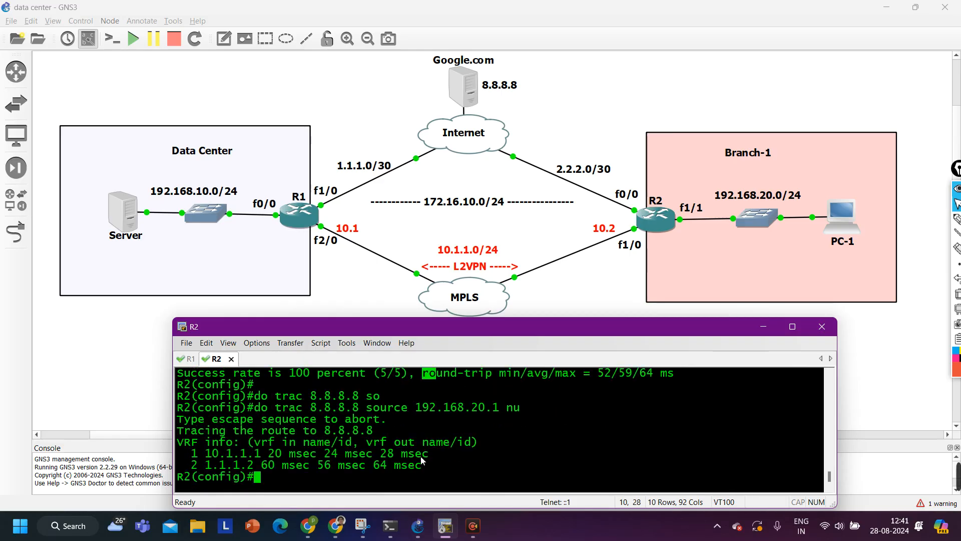
pyautogui.moveTo(205, 453); pyautogui.dragTo(249, 456)
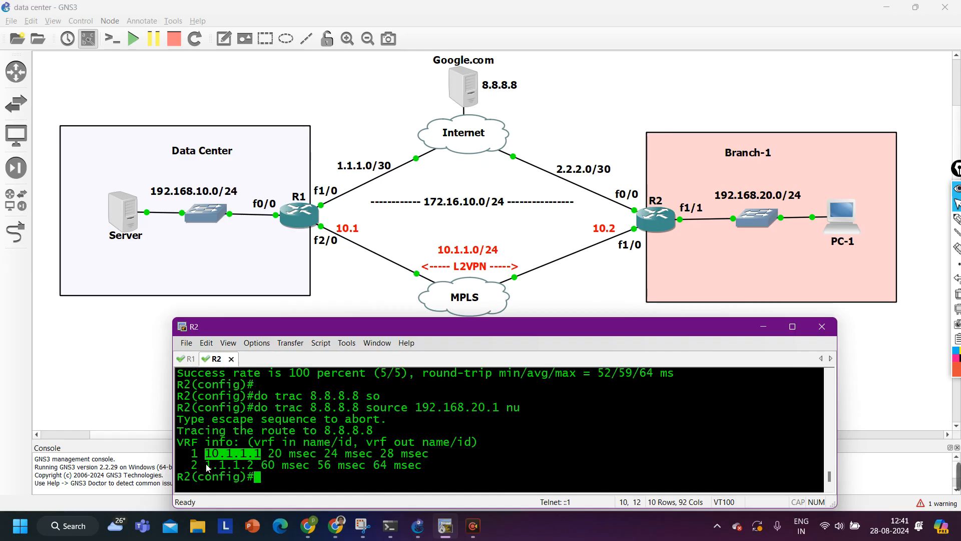
pyautogui.moveTo(206, 466); pyautogui.dragTo(256, 469)
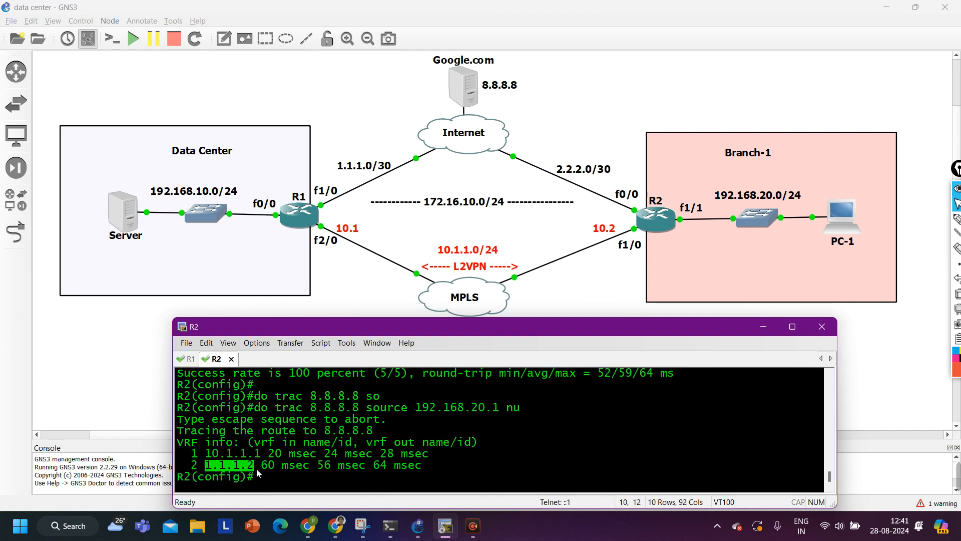
pyautogui.click(440, 460)
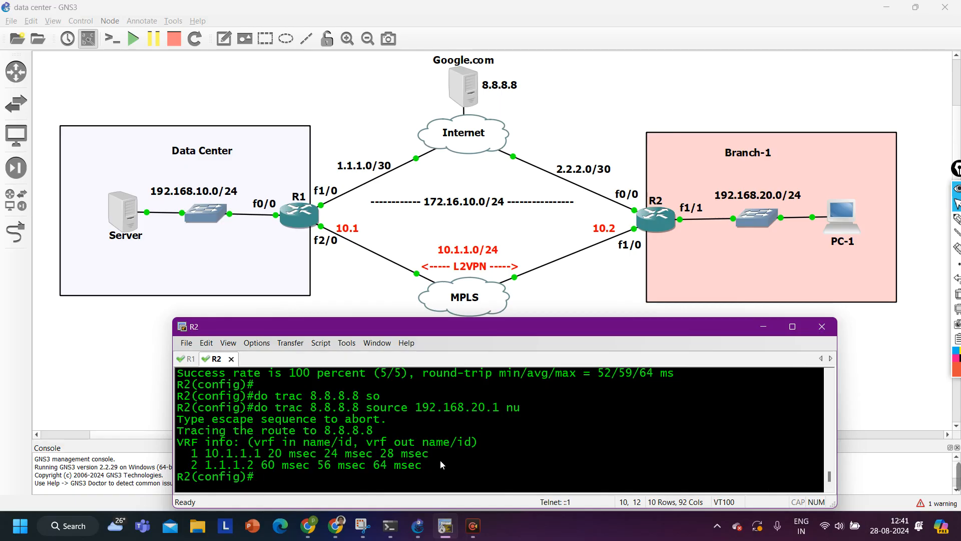
pyautogui.moveTo(325, 151); pyautogui.dragTo(291, 179)
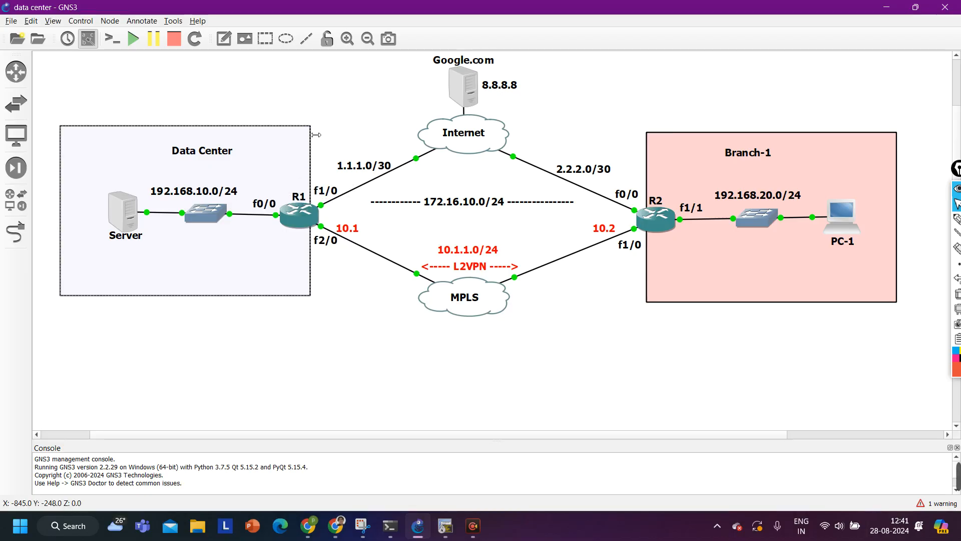
# Box-select areas around R1's f1/0 and f2/0 links, then restore the R2 console window
pyautogui.moveTo(333, 127); pyautogui.dragTo(276, 180)
pyautogui.moveTo(351, 308); pyautogui.dragTo(255, 233)
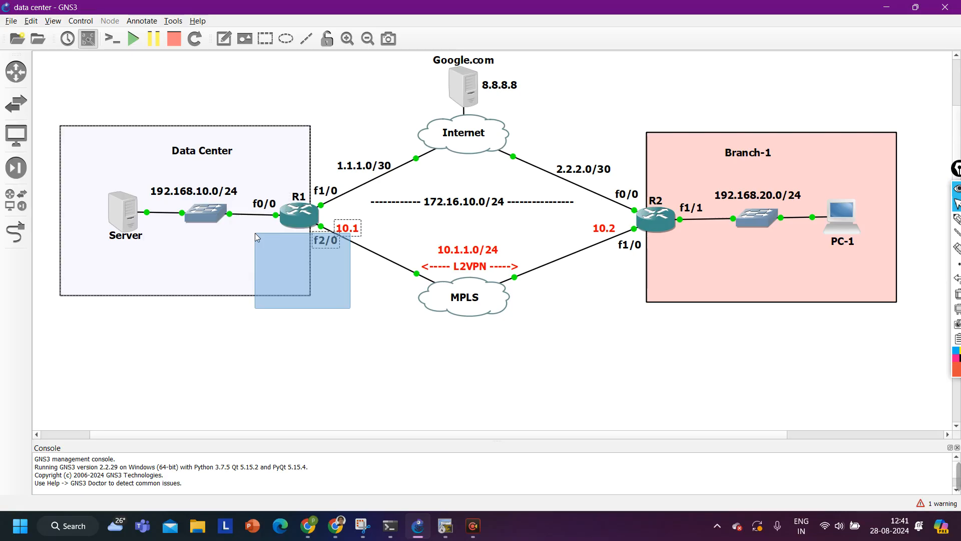
pyautogui.moveTo(256, 234); pyautogui.dragTo(254, 248)
pyautogui.click(304, 354)
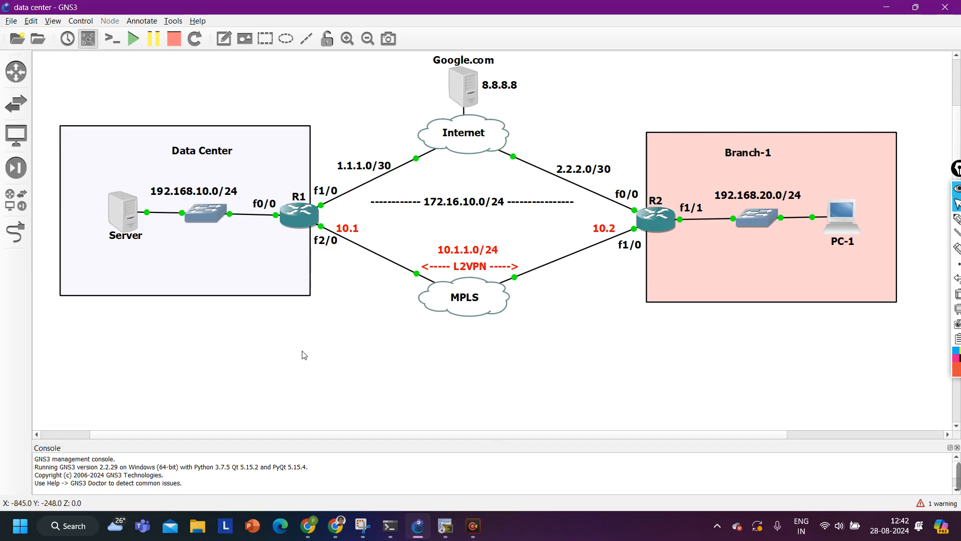
pyautogui.moveTo(358, 323); pyautogui.dragTo(257, 245)
pyautogui.click(272, 341)
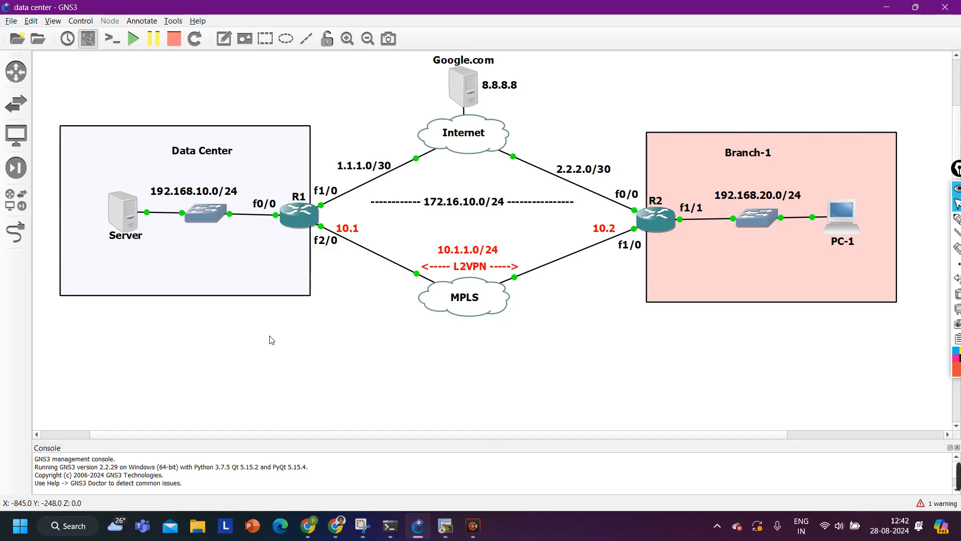
pyautogui.click(452, 526)
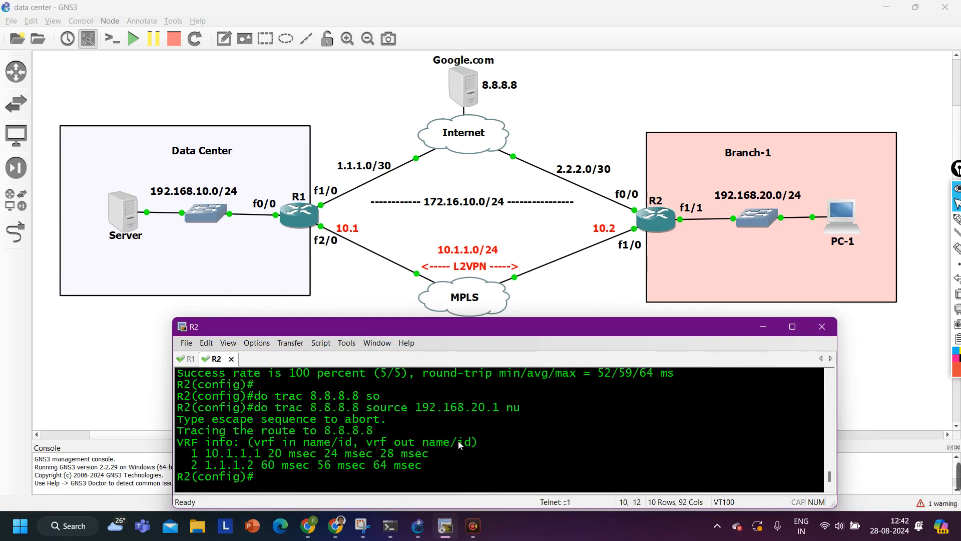
# On R1, exit config mode and ping 192.168.20.1 sourced from 192.168.10.1
pyautogui.press('Return')
pyautogui.press('Return')
pyautogui.press('Return')
pyautogui.press('Return')
pyautogui.press('Return')
pyautogui.press('Return')
pyautogui.press('Return')
pyautogui.press('Return')
pyautogui.press('Return')
pyautogui.hotkey('ctrl', 'Tab')
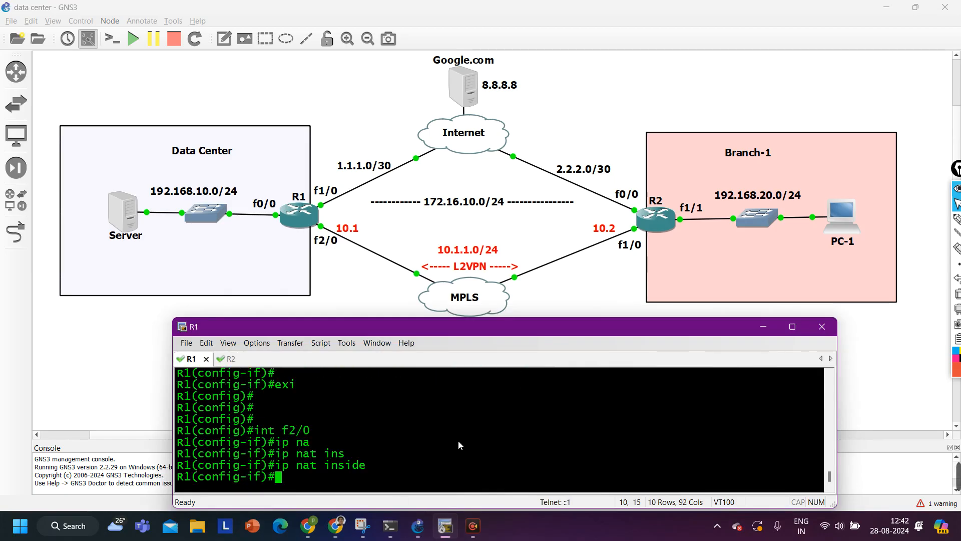
pyautogui.press('Return')
pyautogui.hotkey('ctrl', 'z')
pyautogui.press('Return')
pyautogui.press('Return')
pyautogui.press('Return')
pyautogui.press('Return')
pyautogui.press('Return')
pyautogui.press('Return')
pyautogui.press('Return')
pyautogui.press('Return')
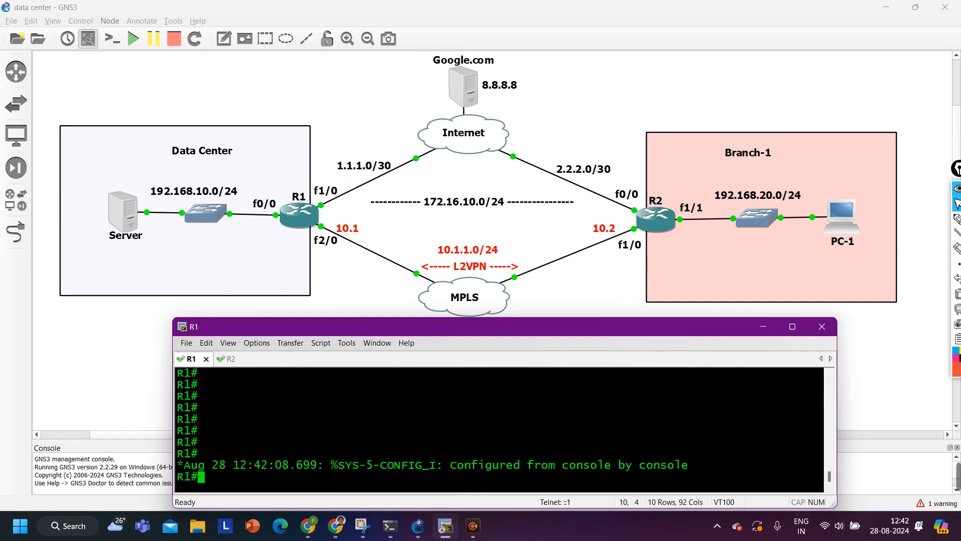
pyautogui.write('ping 192.')
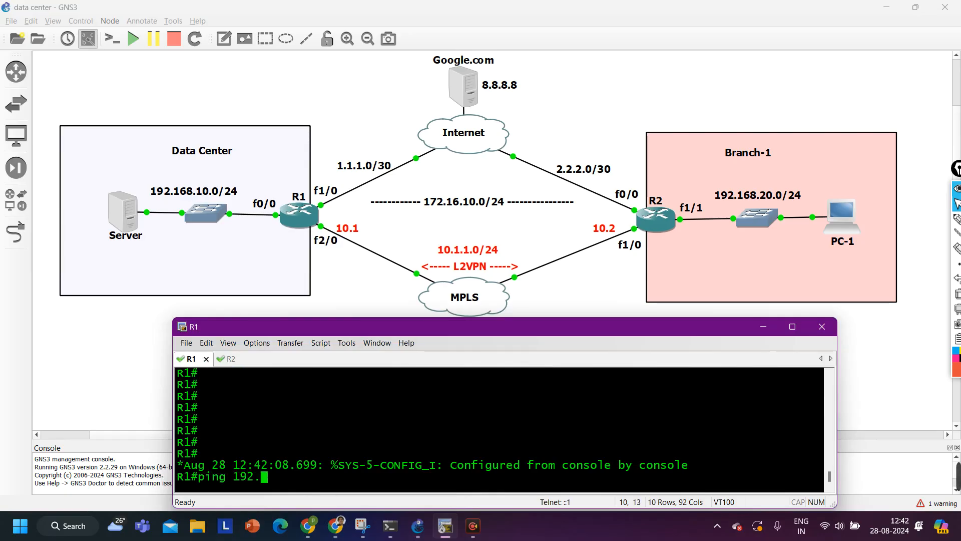
pyautogui.write('168.20.1 ')
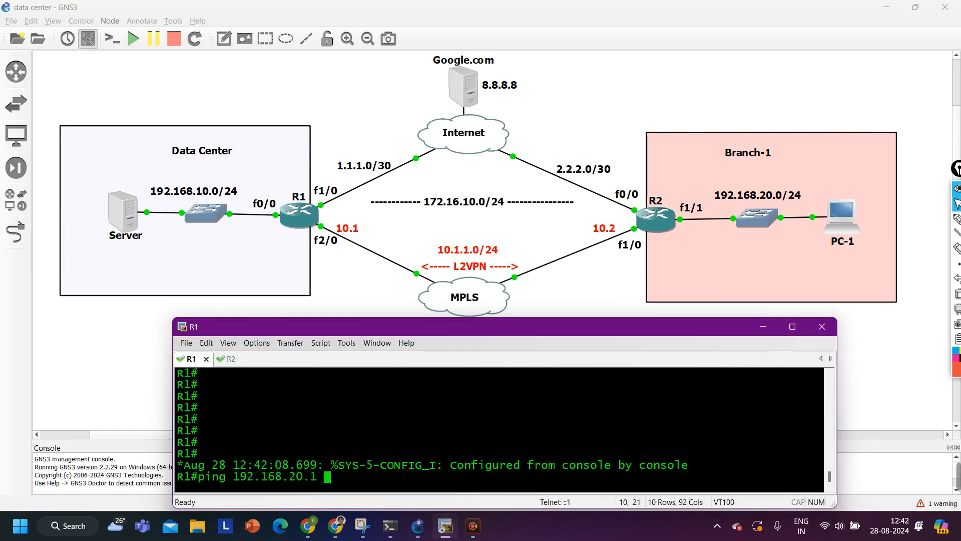
pyautogui.write('sou')
pyautogui.press('Tab')
pyautogui.write('192.16')
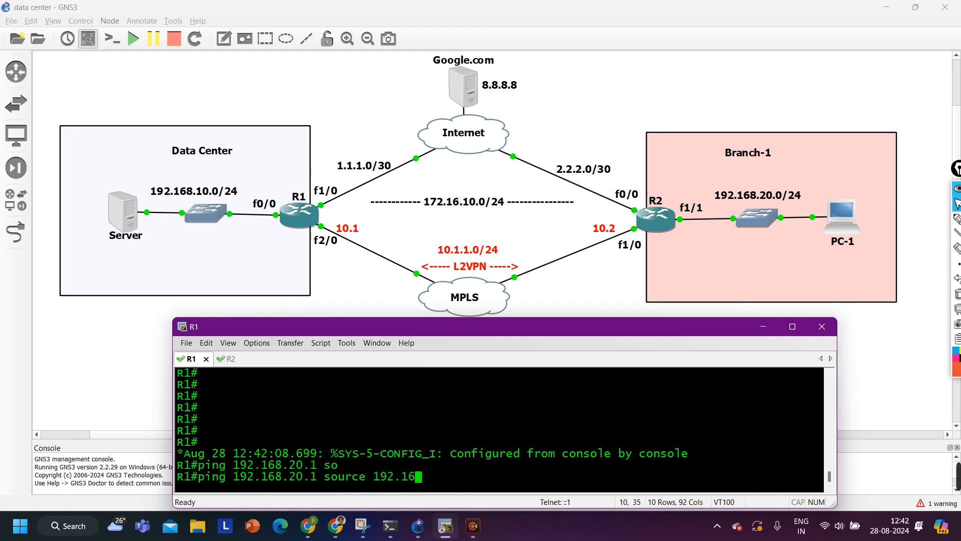
pyautogui.write('8.10.1')
pyautogui.press('Return')
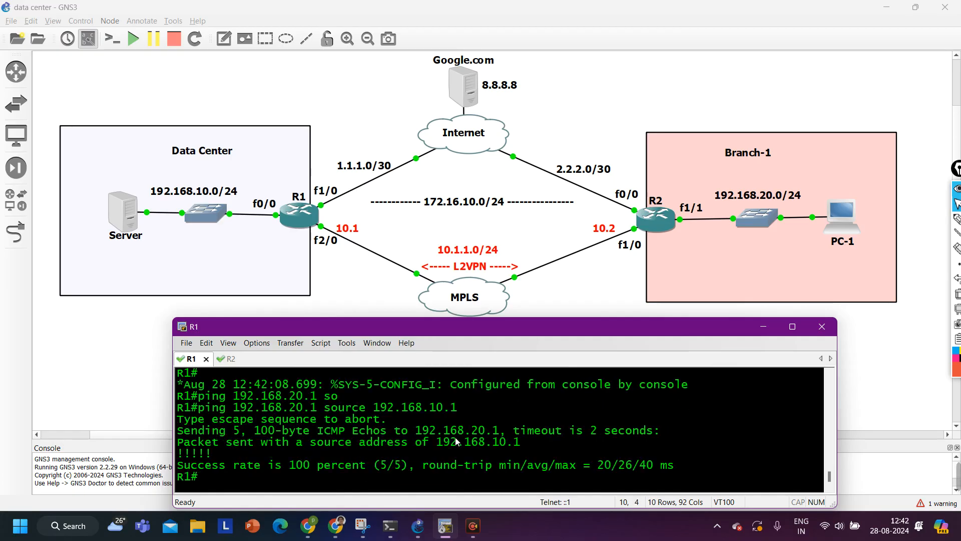
# Traceroute numerically from 192.168.10.1 to 192.168.20.1, showing first hop 10.1.1.2
pyautogui.write('tra')
pyautogui.press('Tab')
pyautogui.write('19')
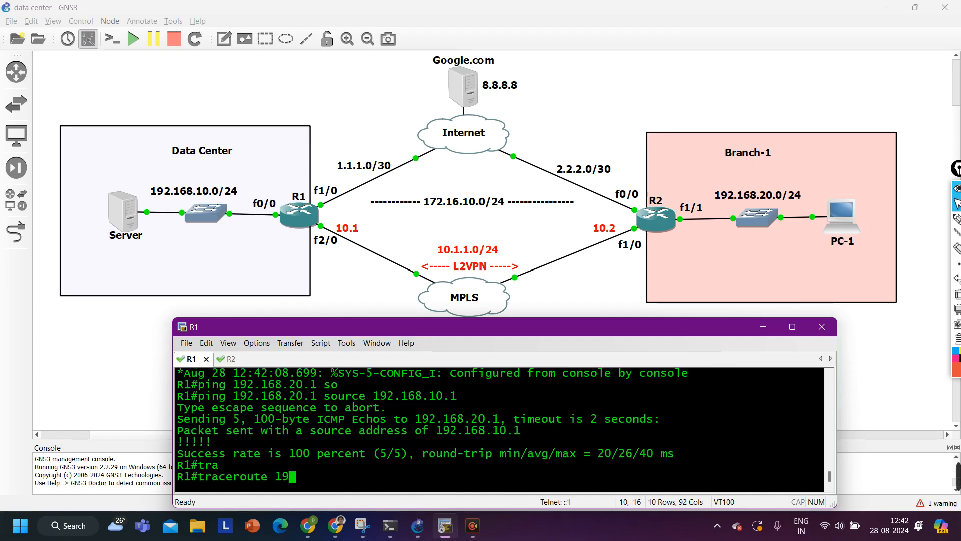
pyautogui.write('2.168.20.1')
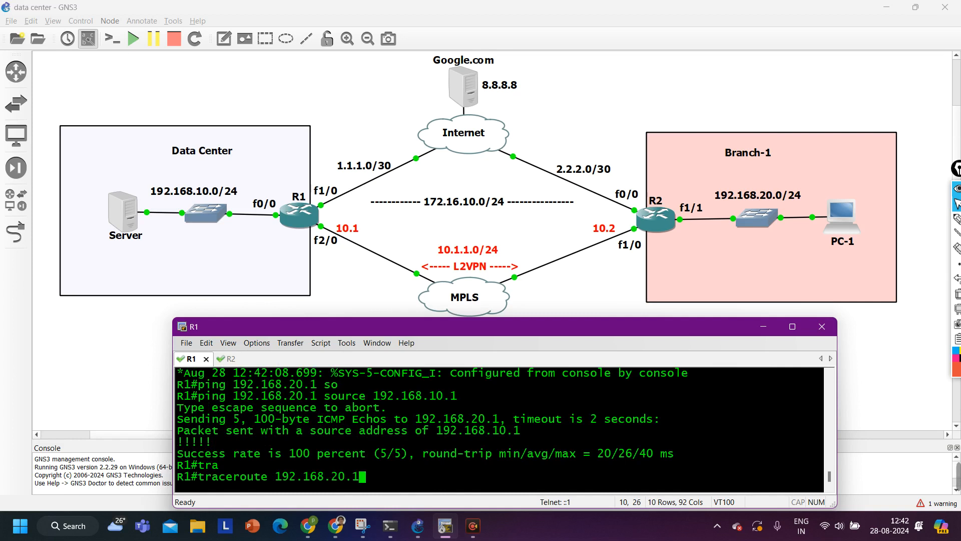
pyautogui.write(' so')
pyautogui.press('Tab')
pyautogui.write('192.16')
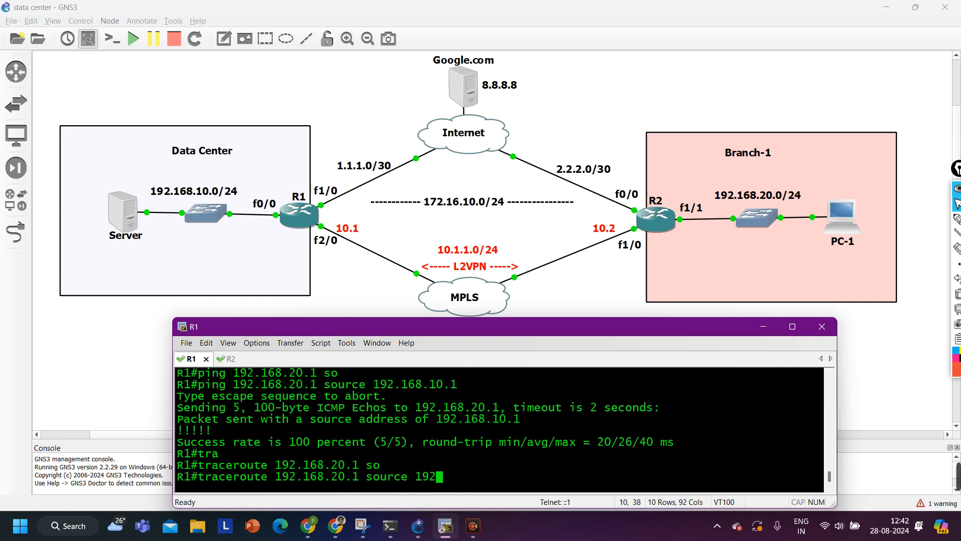
pyautogui.write('8.')
pyautogui.press('BackSpace')
pyautogui.press('BackSpace')
pyautogui.press('BackSpace')
pyautogui.press('BackSpace')
pyautogui.write('68.1')
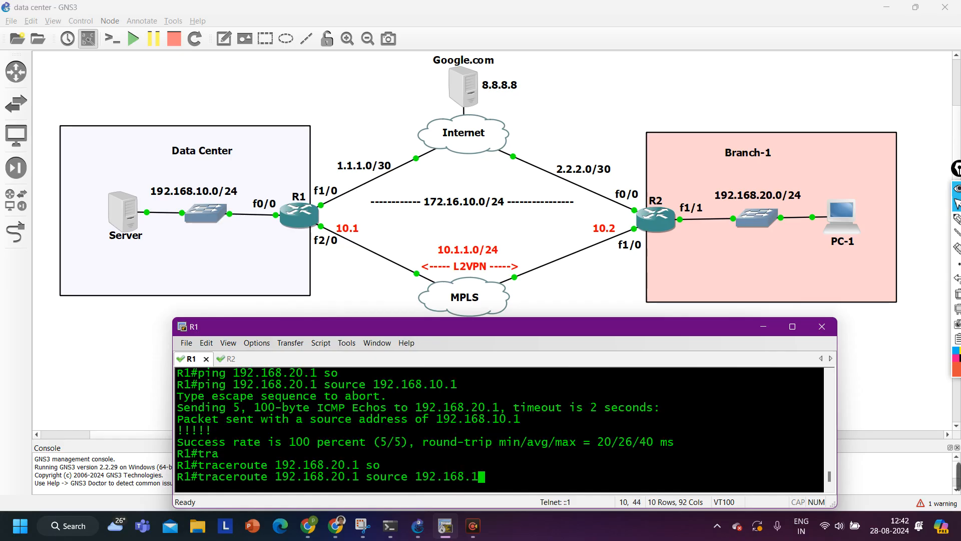
pyautogui.write('0.1 nu')
pyautogui.press('Return')
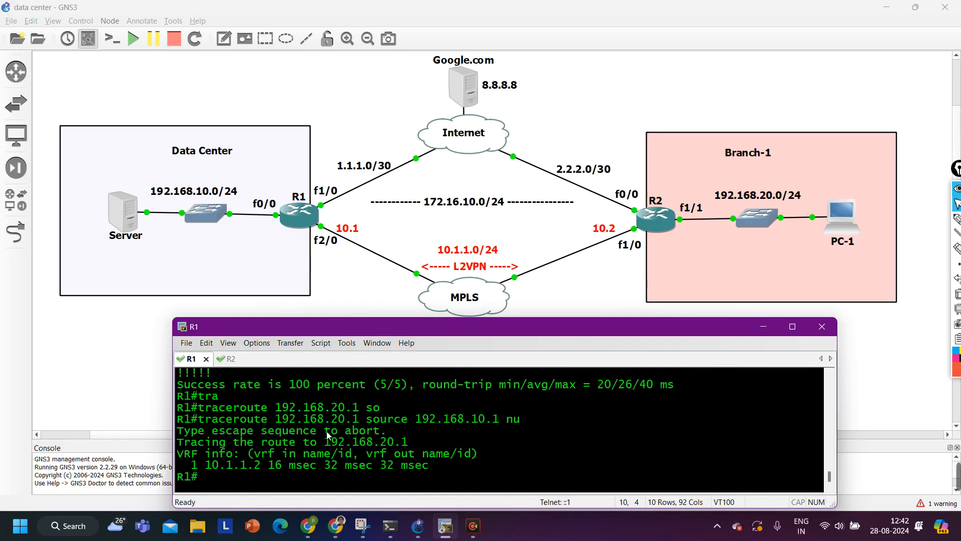
pyautogui.moveTo(199, 465); pyautogui.dragTo(454, 460)
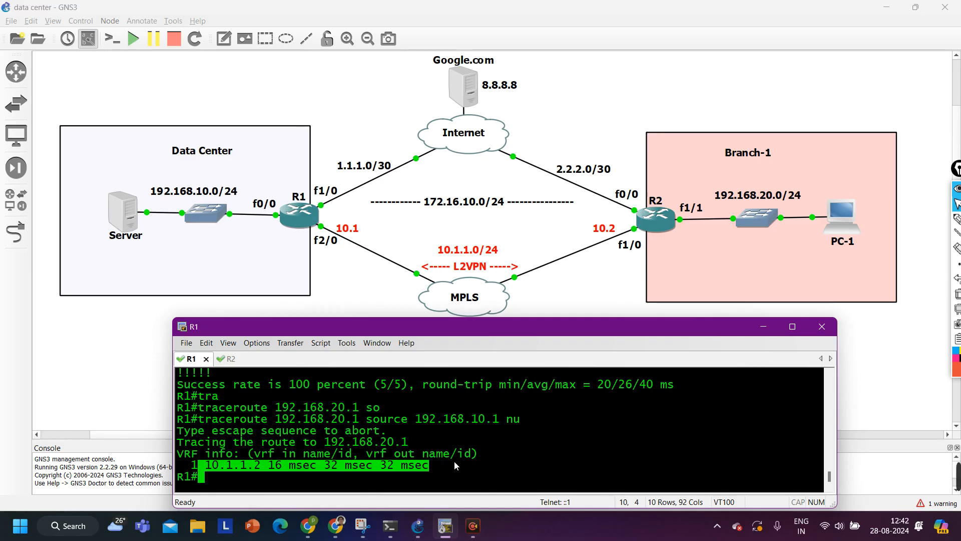
# Ping 8.8.8.8 from R1 sourced from FastEthernet0/0, succeeding 5/5
pyautogui.press('Return')
pyautogui.press('Return')
pyautogui.press('Return')
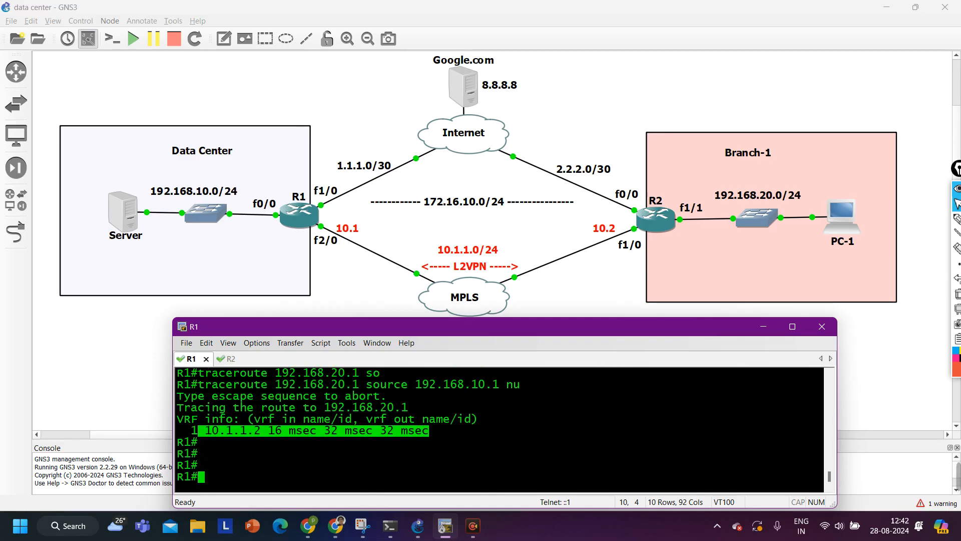
pyautogui.write('ping 8.8.8.8 so')
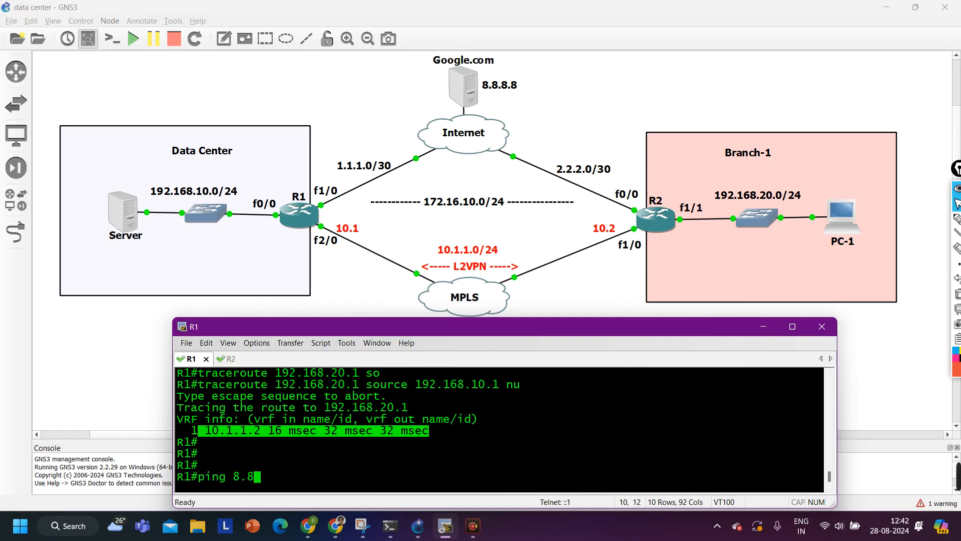
pyautogui.press('Tab')
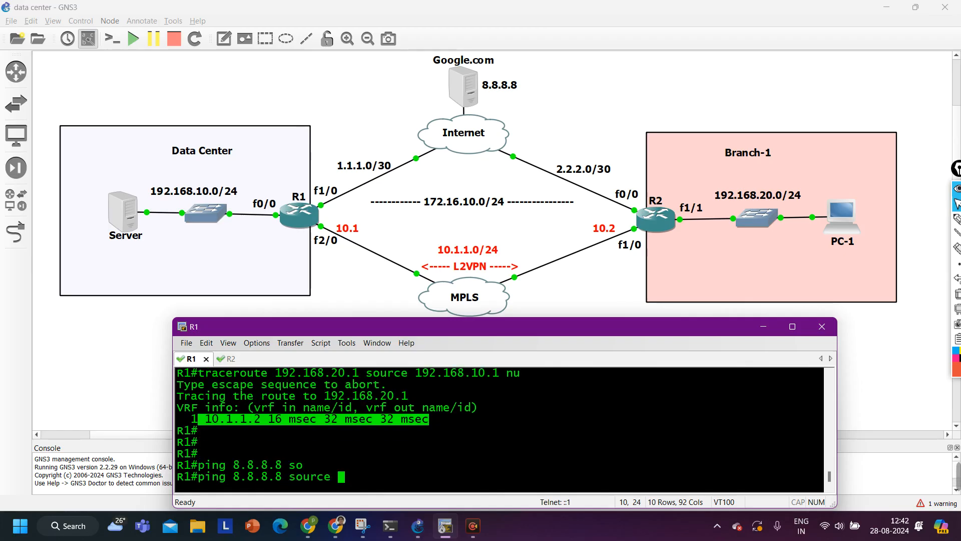
pyautogui.write('fas')
pyautogui.press('Tab')
pyautogui.write('0/0')
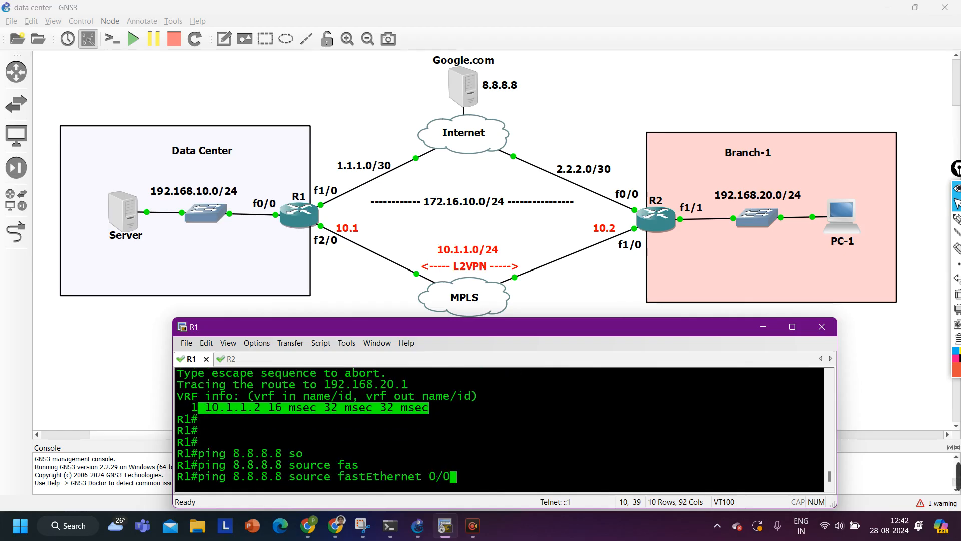
pyautogui.press('Return')
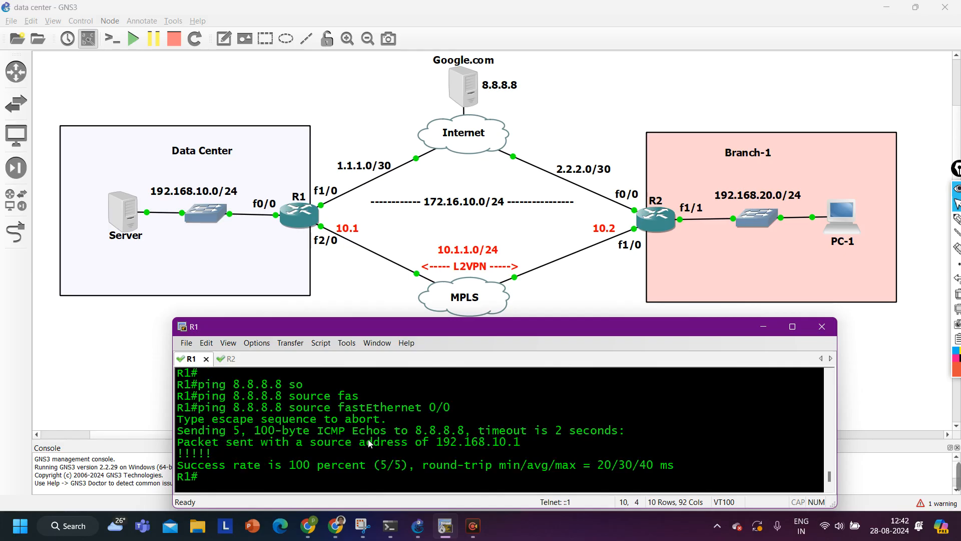
pyautogui.press('Return')
pyautogui.press('Return')
pyautogui.press('Return')
pyautogui.press('Return')
pyautogui.hotkey('ctrl', 'Tab')
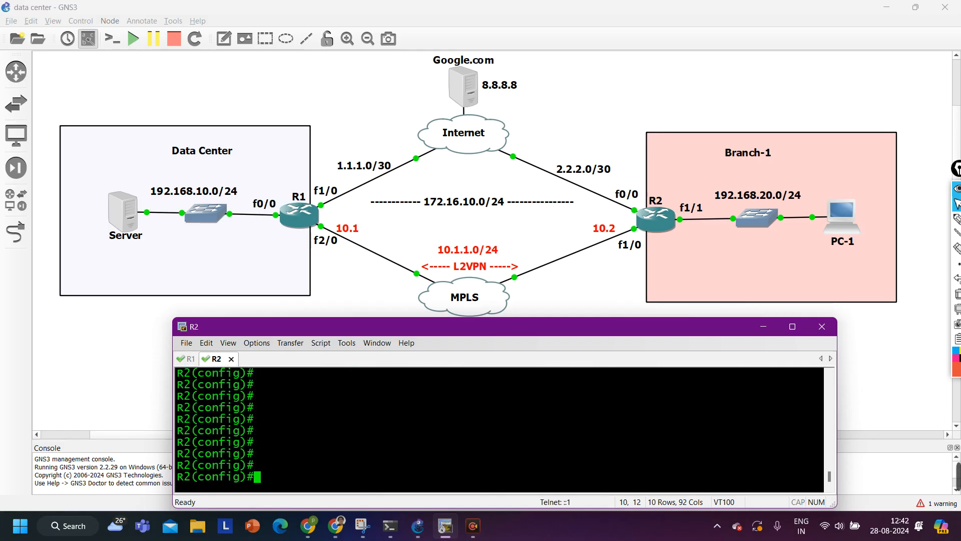
# Leave config mode on R2 and ping 8.8.8.8 sourced from FastEthernet1/1, succeeding 5/5
pyautogui.hotkey('ctrl', 'z')
pyautogui.press('Return')
pyautogui.write('ping ')
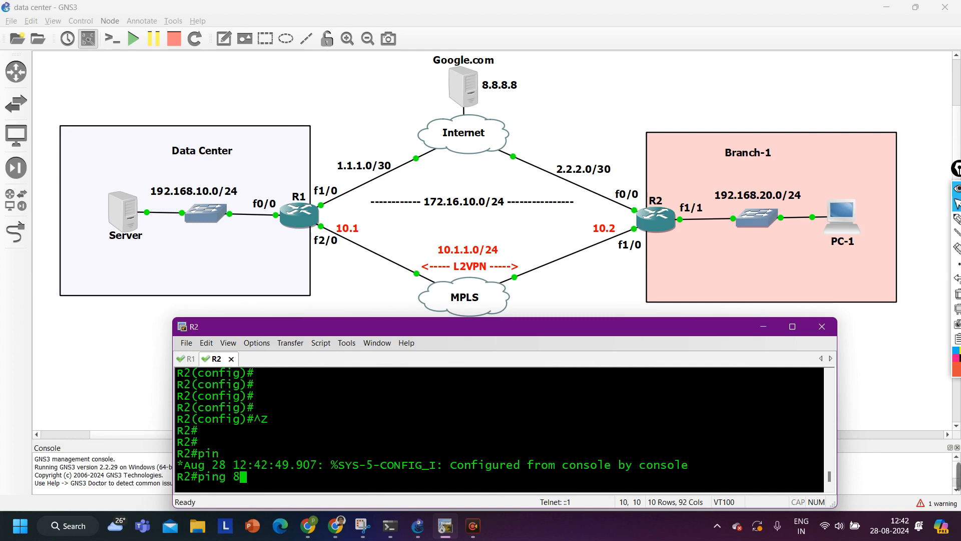
pyautogui.write('8.8.8.8 so')
pyautogui.press('Tab')
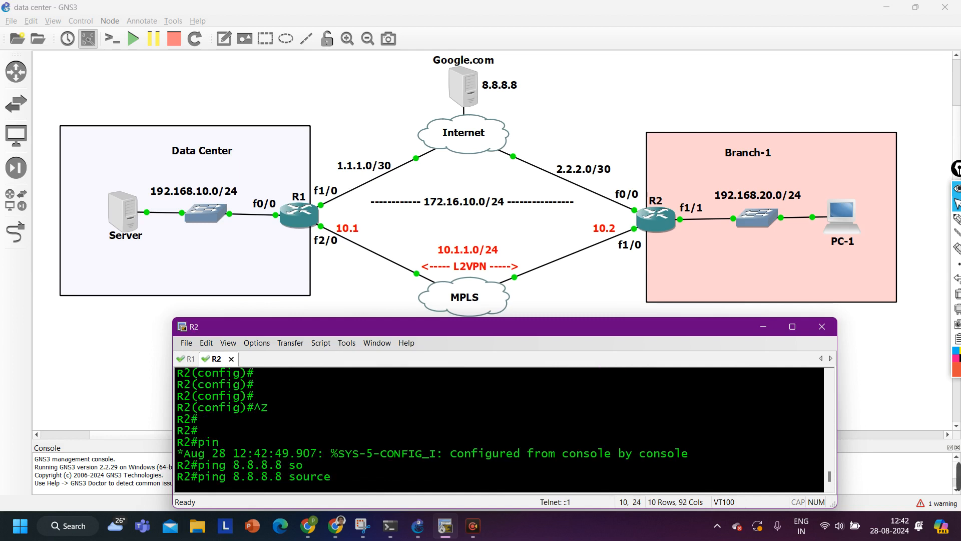
pyautogui.write('fas')
pyautogui.press('Tab')
pyautogui.write('1/1')
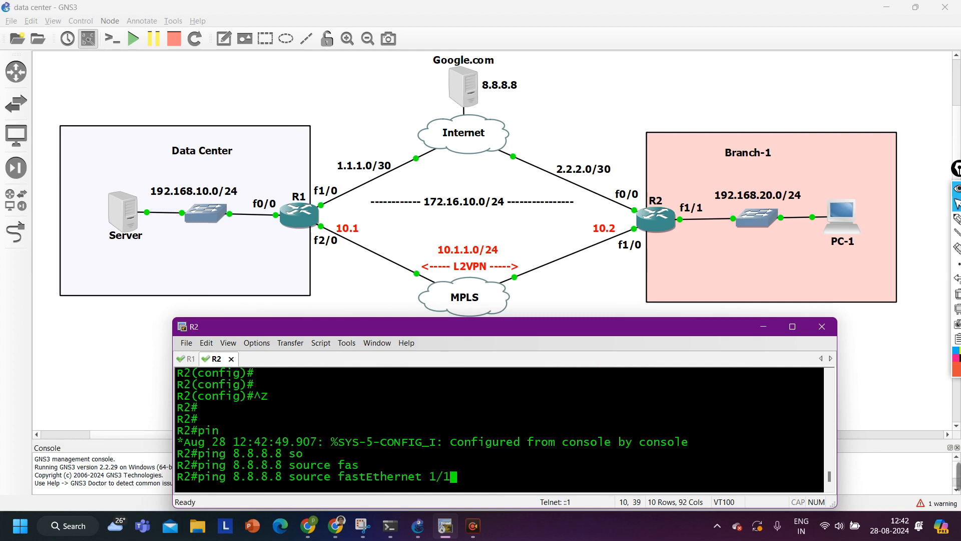
pyautogui.press('Return')
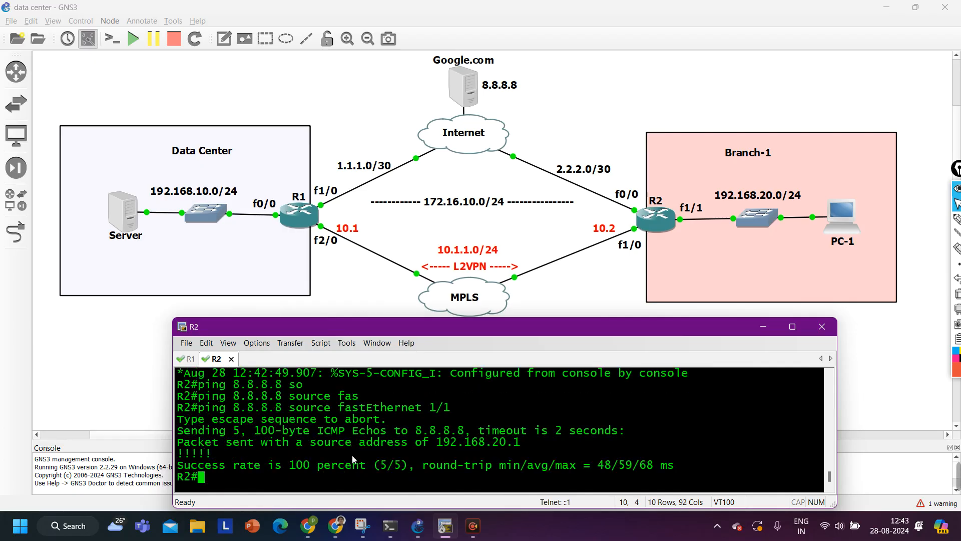
pyautogui.press('Return')
pyautogui.press('Return')
pyautogui.press('Return')
pyautogui.press('Return')
pyautogui.press('Return')
pyautogui.press('Return')
pyautogui.press('Return')
pyautogui.press('Return')
pyautogui.press('Return')
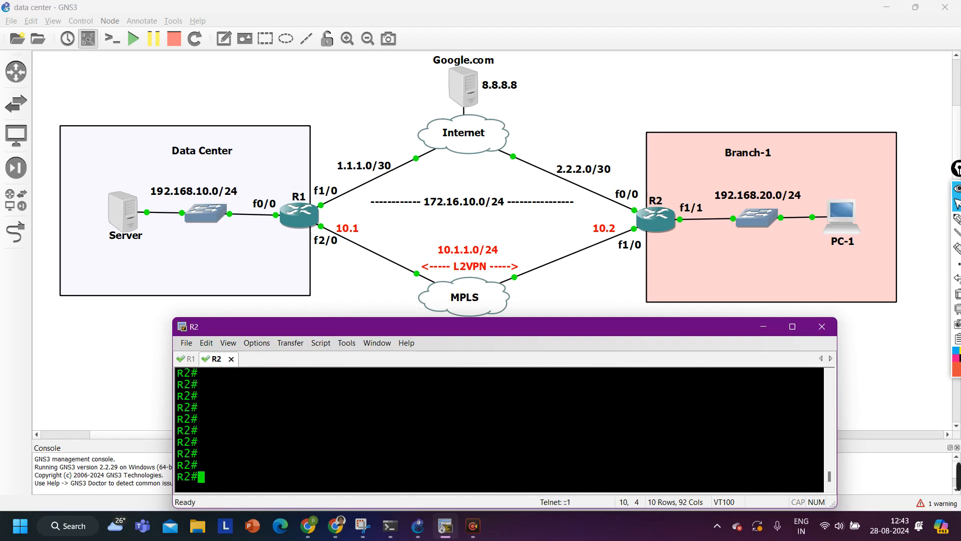
pyautogui.hotkey('ctrl', 'Tab')
pyautogui.press('Return')
pyautogui.press('Return')
pyautogui.press('Return')
# Enter configure terminal on R1, shut down interface f2/0, and return to exec mode
pyautogui.write('conf')
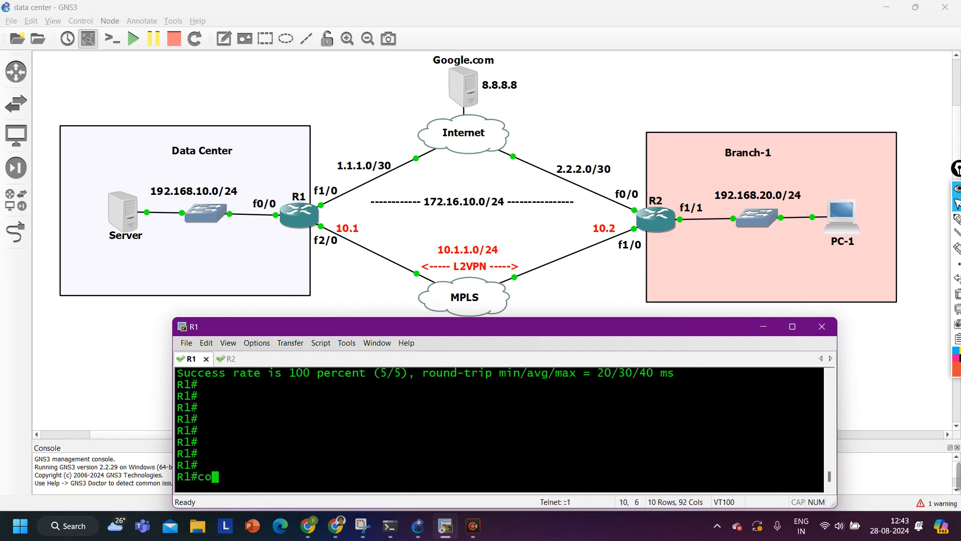
pyautogui.press('Tab')
pyautogui.press('Return')
pyautogui.press('Return')
pyautogui.press('Return')
pyautogui.press('Return')
pyautogui.press('Return')
pyautogui.press('Return')
pyautogui.press('Return')
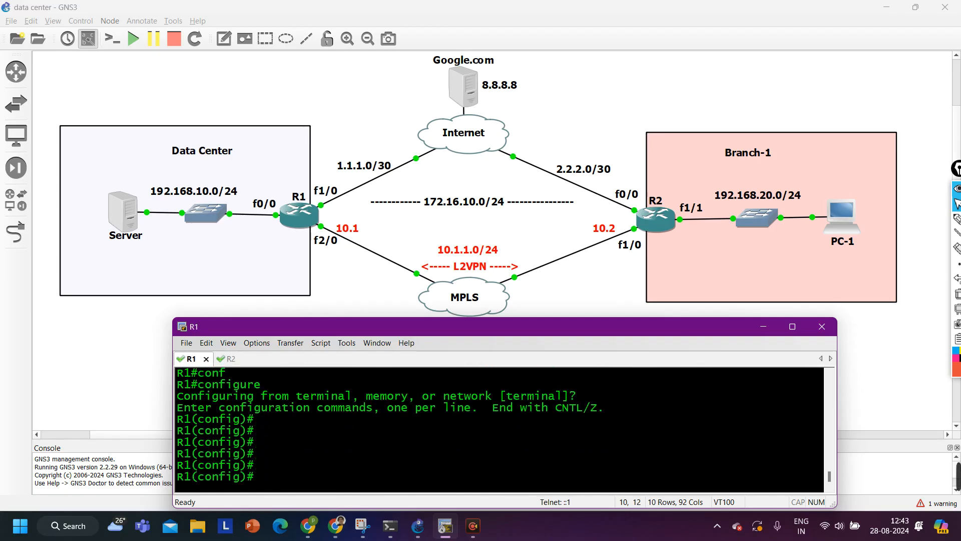
pyautogui.write('int f2/0')
pyautogui.press('Return')
pyautogui.write('sh')
pyautogui.press('Tab')
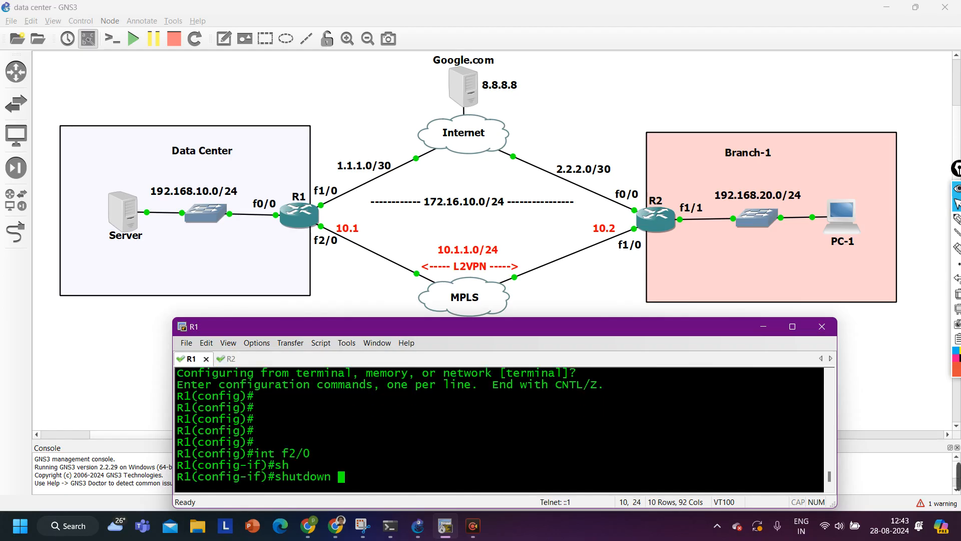
pyautogui.press('Return')
pyautogui.hotkey('ctrl', 'z')
pyautogui.press('Return')
pyautogui.press('Return')
pyautogui.press('Return')
pyautogui.press('Return')
pyautogui.press('Return')
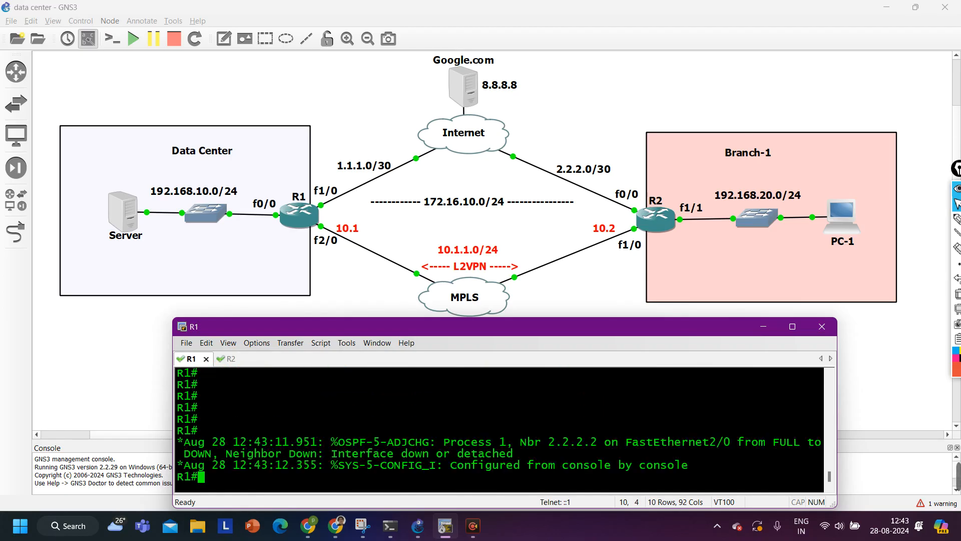
pyautogui.press('Return')
pyautogui.press('Return')
pyautogui.press('Return')
pyautogui.press('Return')
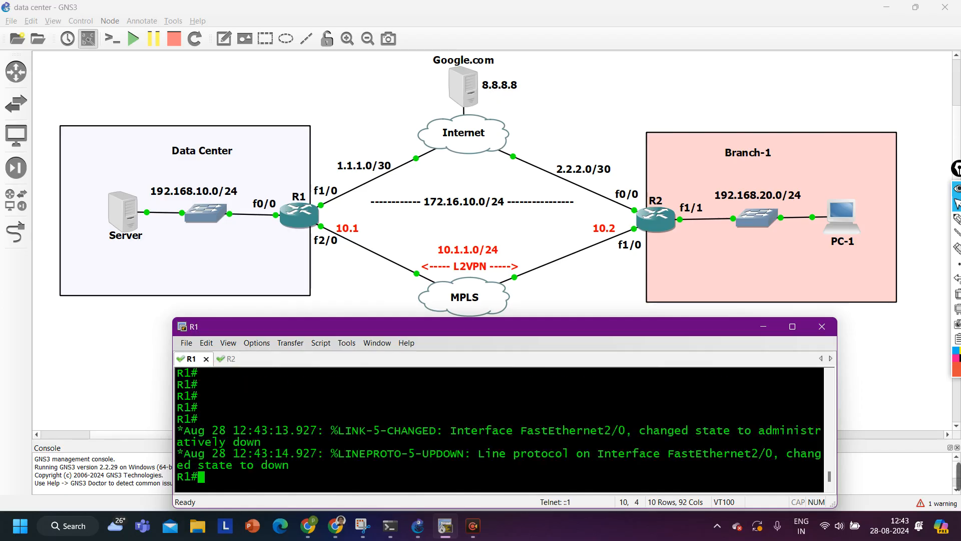
pyautogui.press('Return')
pyautogui.press('Return')
pyautogui.press('Return')
pyautogui.press('Return')
pyautogui.press('Return')
pyautogui.press('Return')
pyautogui.press('Return')
pyautogui.press('Return')
pyautogui.press('Return')
# Rerun R1's sourced ping to 192.168.20.1, still succeeding 5/5
pyautogui.write('traceroute 192.168.20.1 source 192.168.10.1 nu')
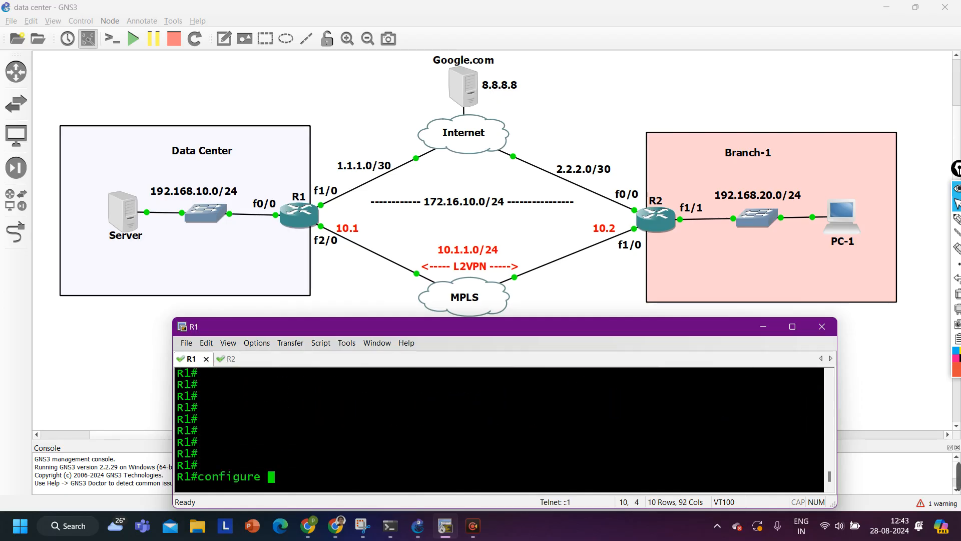
pyautogui.press('Up')
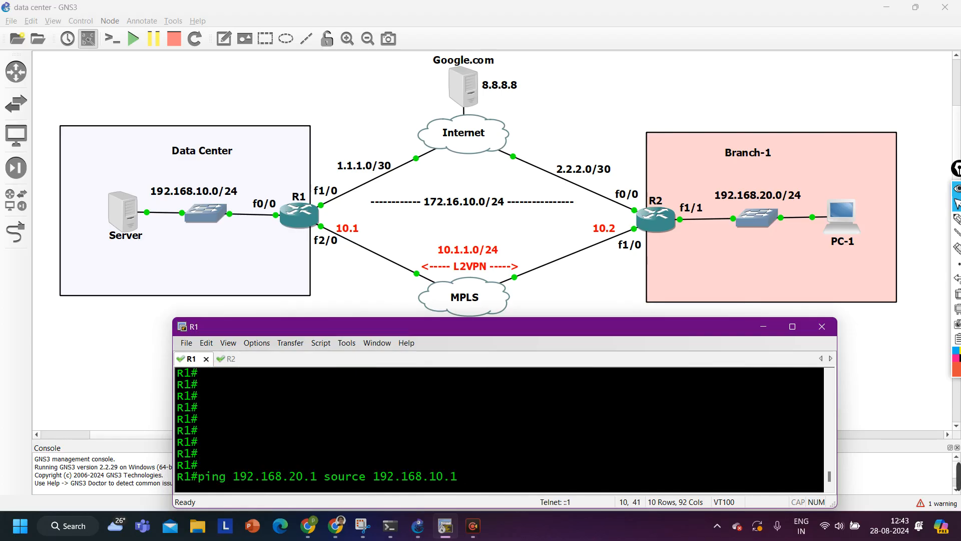
pyautogui.press('Return')
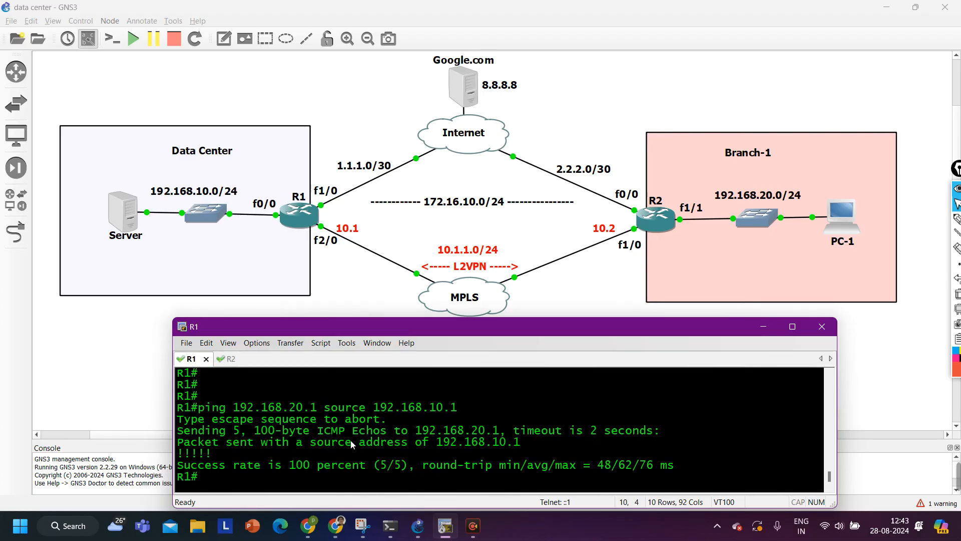
pyautogui.press('Return')
pyautogui.press('Return')
# Rerun the traceroute to 192.168.20.1, now showing first hop 172.16.10.2
pyautogui.write('ping 8.8.8.8 source fastEthernet 0/0')
pyautogui.press('Up')
pyautogui.press('Up')
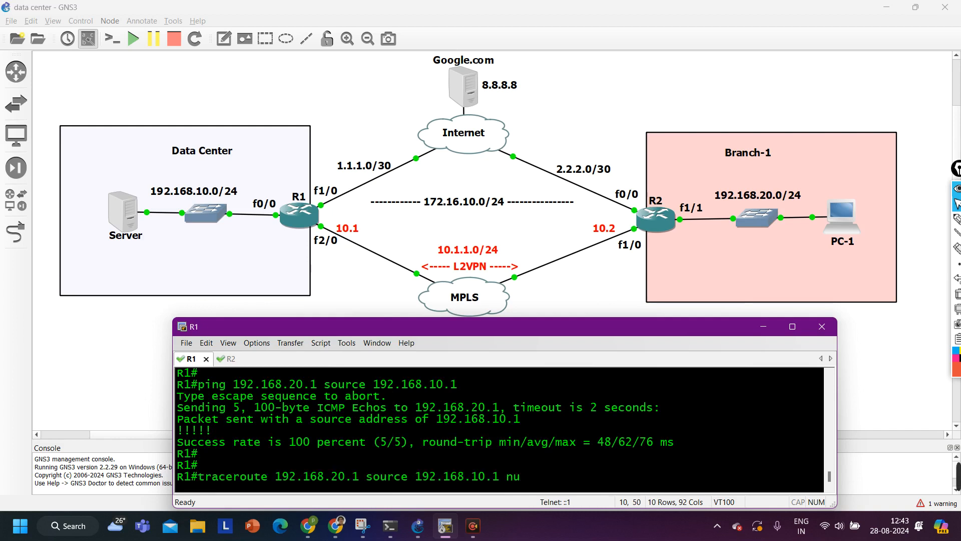
pyautogui.press('Return')
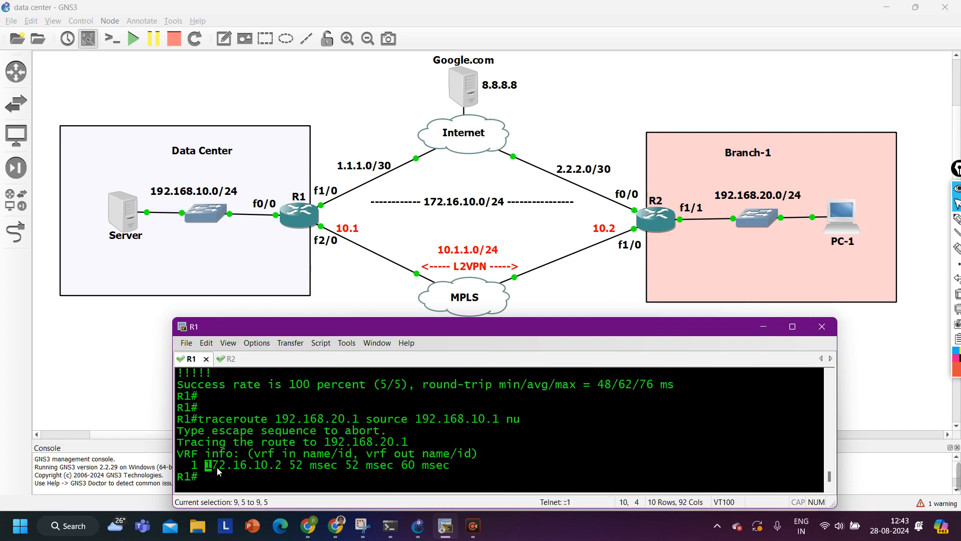
pyautogui.moveTo(205, 465); pyautogui.dragTo(316, 466)
pyautogui.press('Return')
pyautogui.press('Return')
# Rerun the ping to 8.8.8.8 sourced from FastEthernet0/0
pyautogui.press('Up')
pyautogui.press('Up')
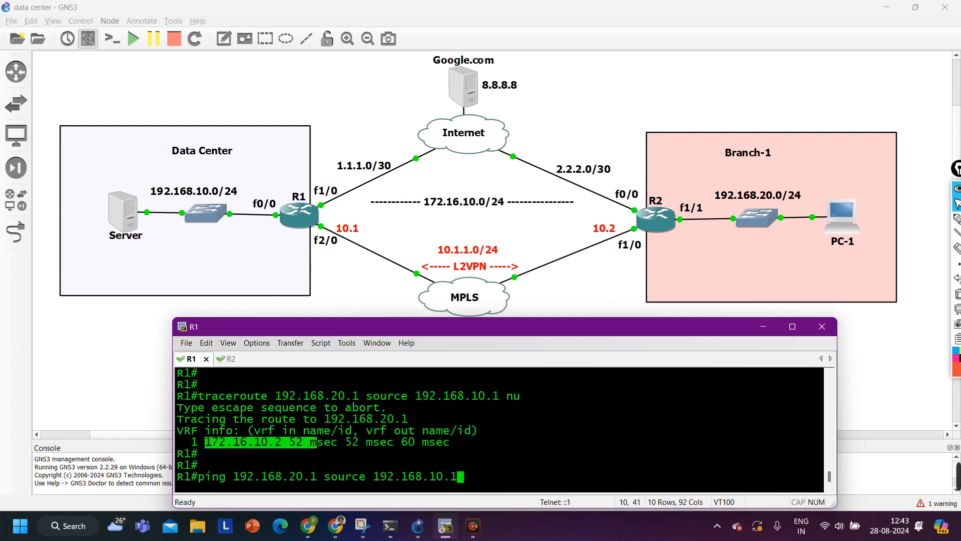
pyautogui.press('Up')
pyautogui.press('Down')
pyautogui.press('Up')
pyautogui.press('Up')
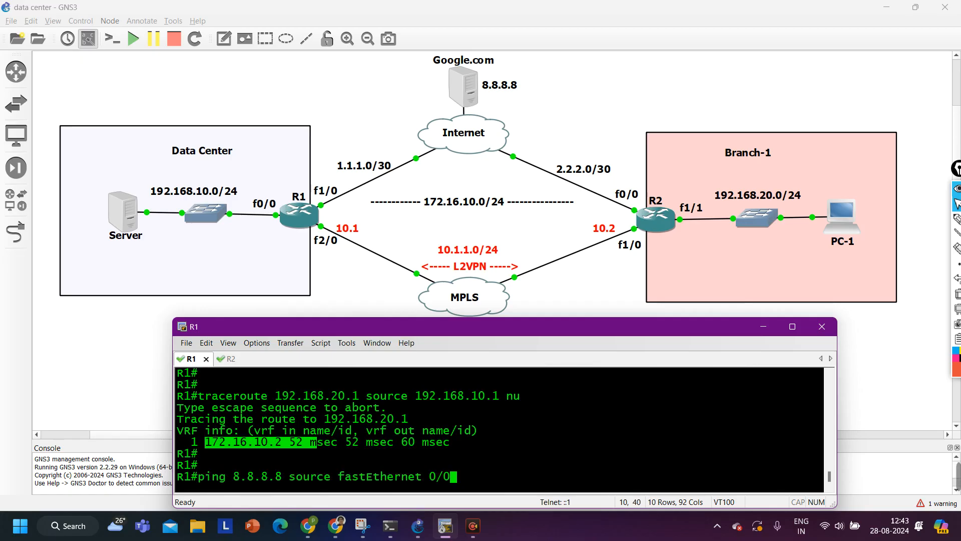
pyautogui.press('Return')
pyautogui.press('Return')
pyautogui.press('Return')
pyautogui.press('Return')
pyautogui.press('Return')
pyautogui.press('Return')
pyautogui.press('Return')
pyautogui.press('Return')
pyautogui.press('Return')
pyautogui.press('Return')
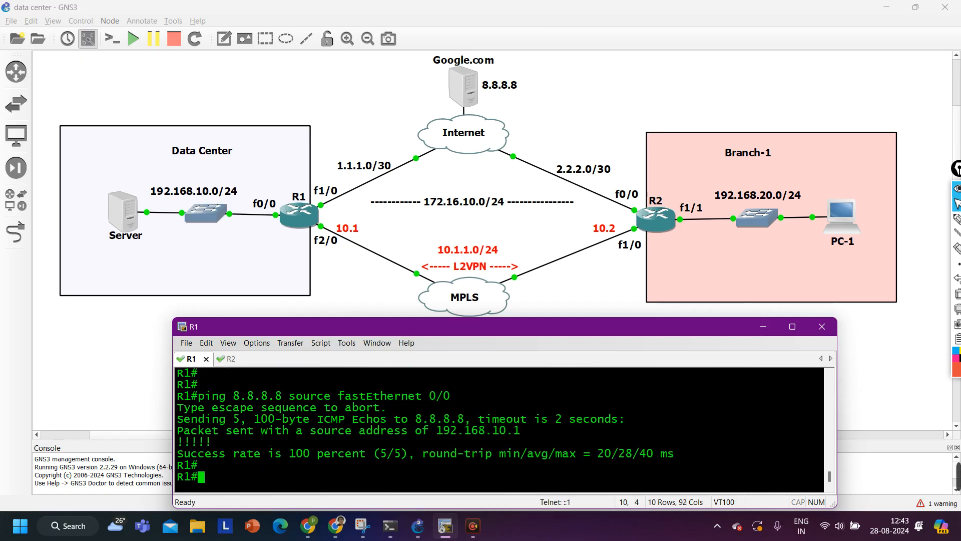